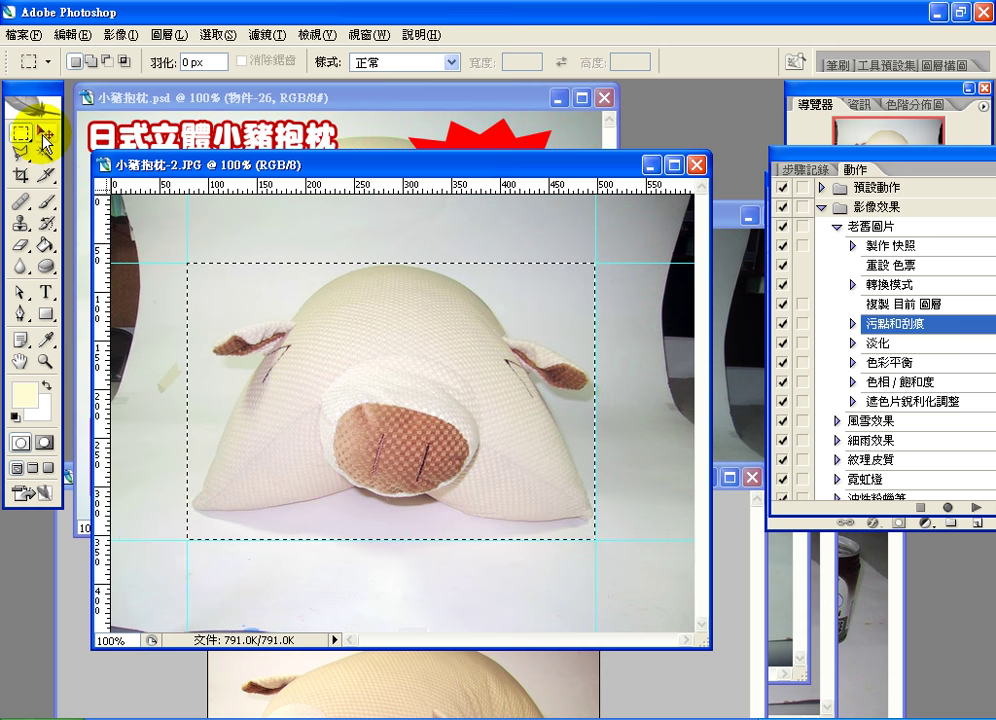
# Try moving a horizontal guide below the selection, and return it to the selection's bottom edge.
pyautogui.press('v')
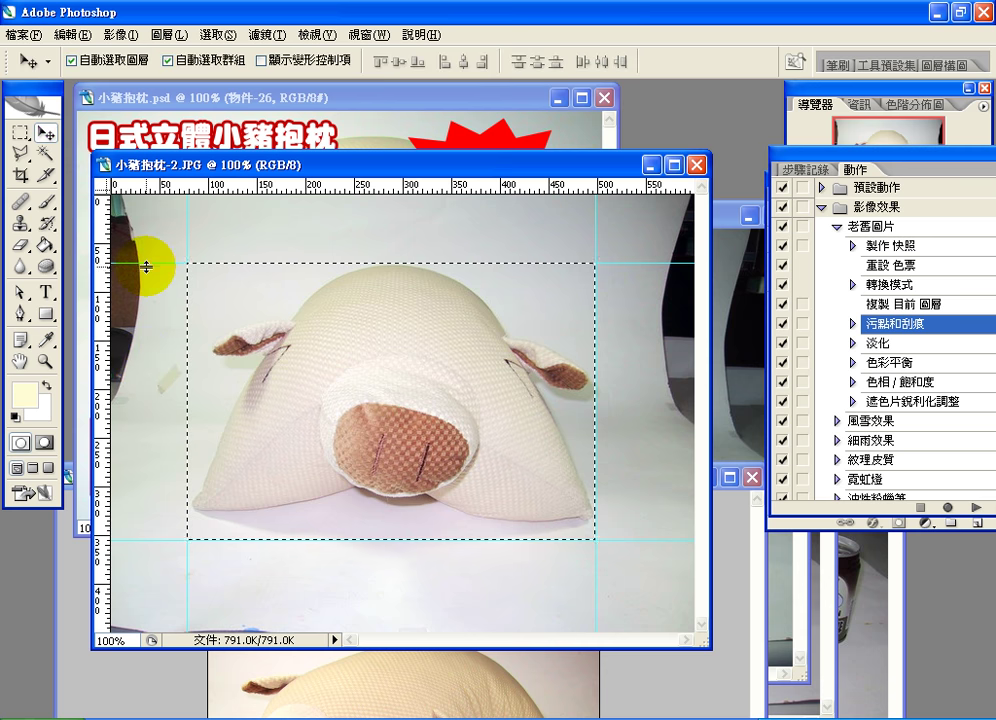
pyautogui.moveTo(146, 264); pyautogui.dragTo(160, 557)
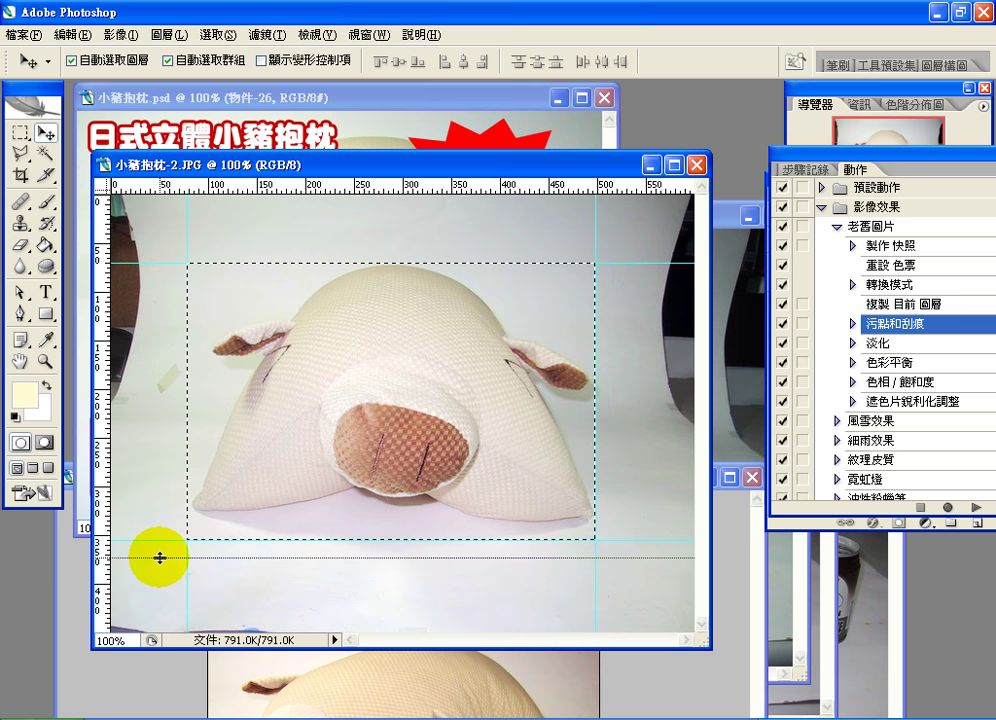
pyautogui.moveTo(160, 557); pyautogui.dragTo(160, 541)
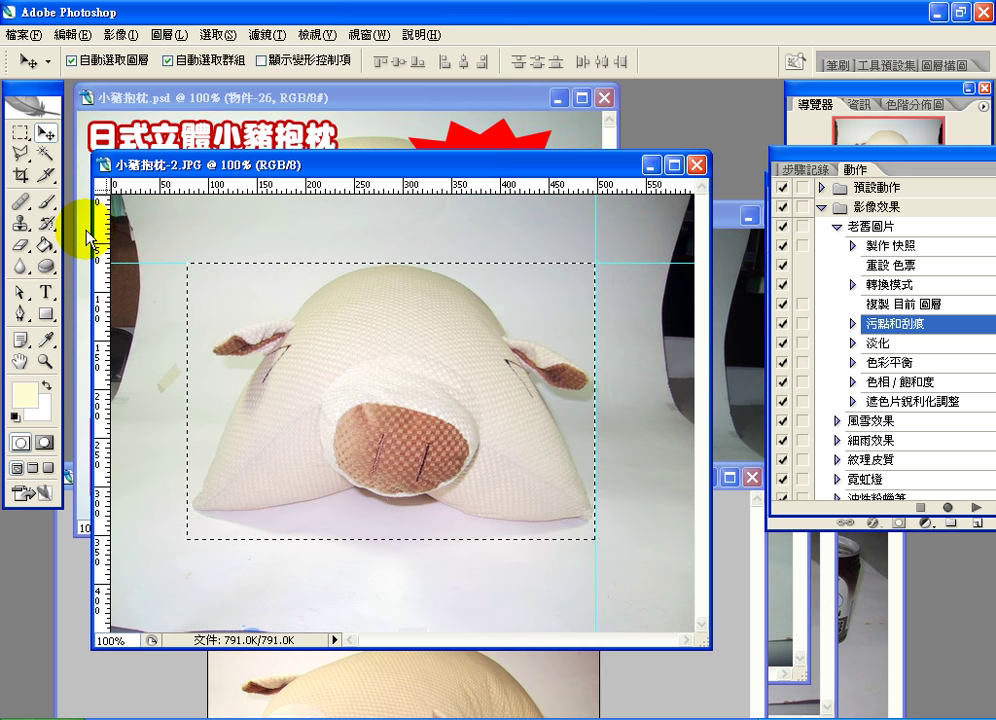
pyautogui.press('m')
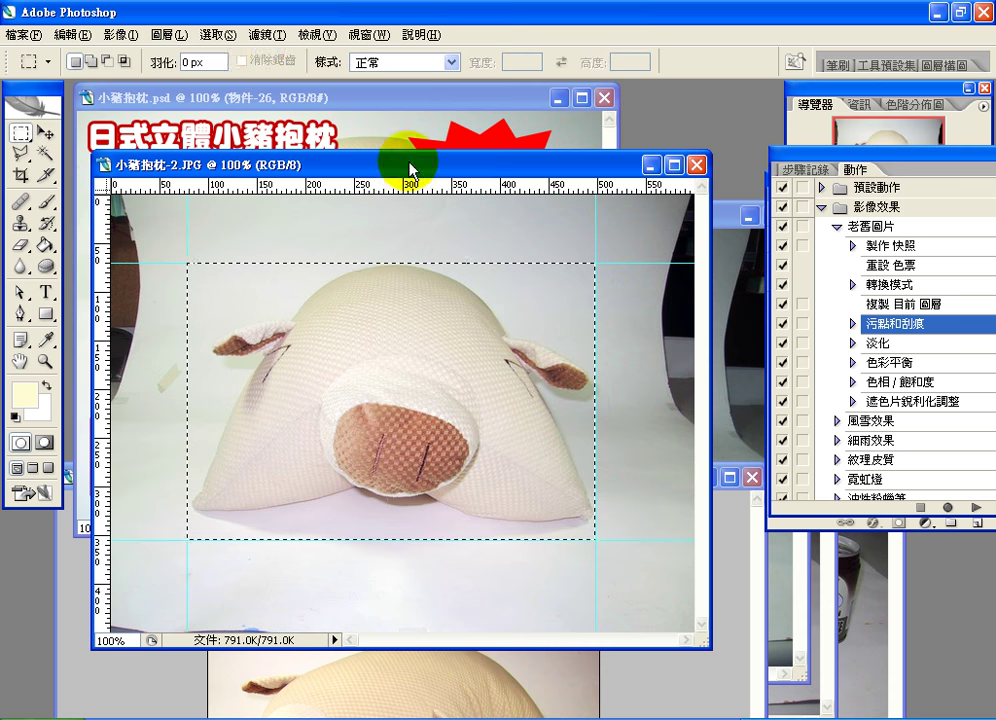
# Switch to the 綠色軟體 folder, examine the FSCapture and picpick screen-tool programs, and return to Photoshop.
pyautogui.click(264, 708)
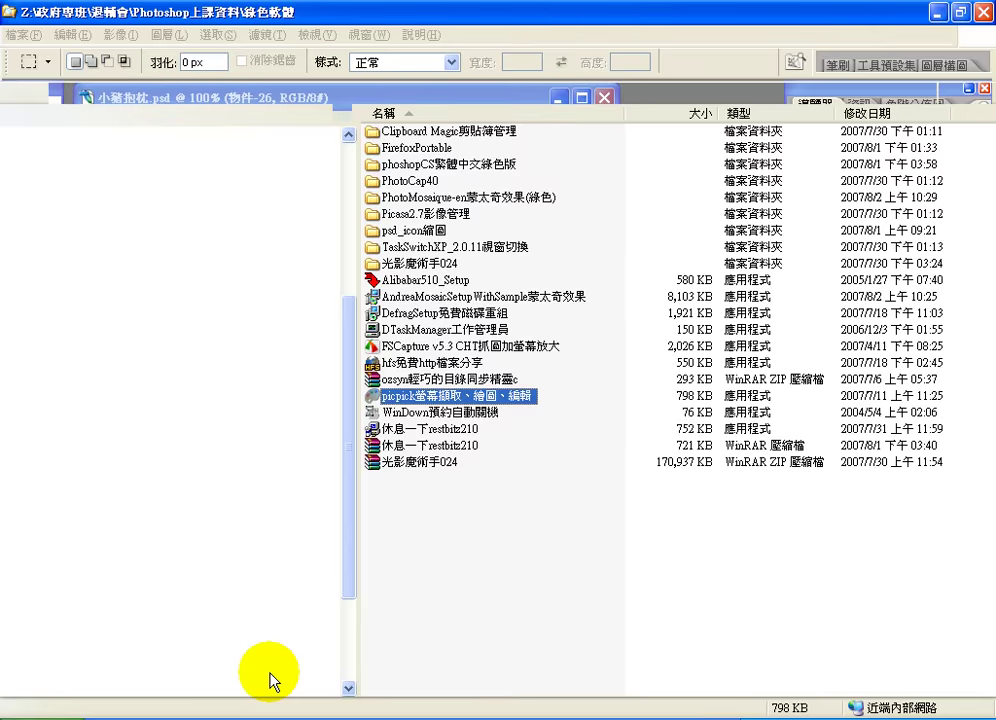
pyautogui.click(534, 474)
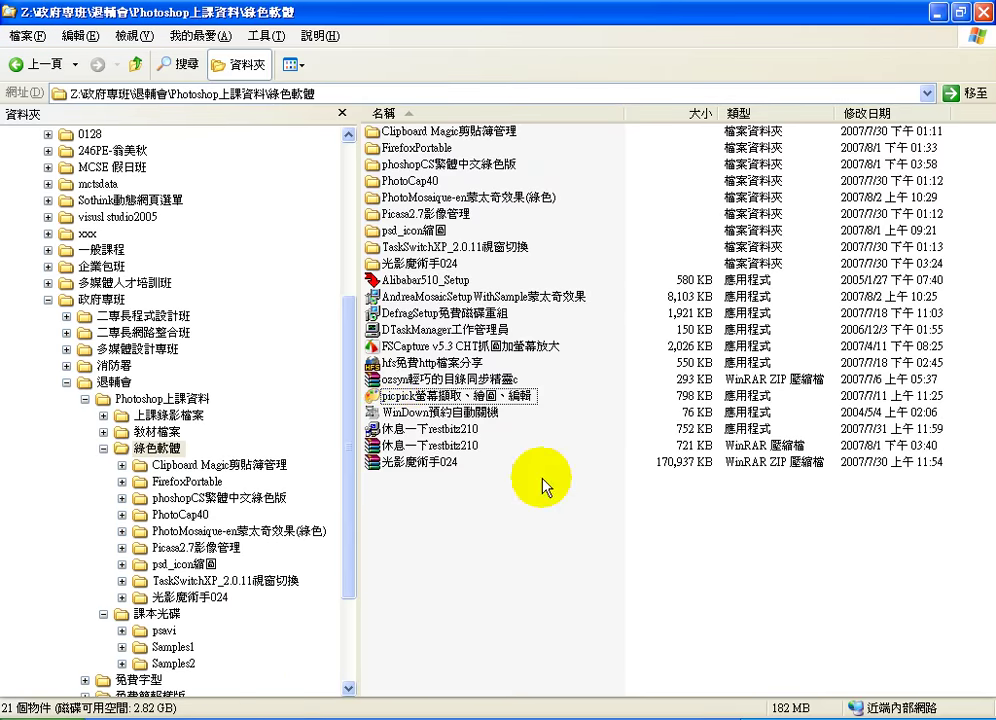
pyautogui.click(379, 401)
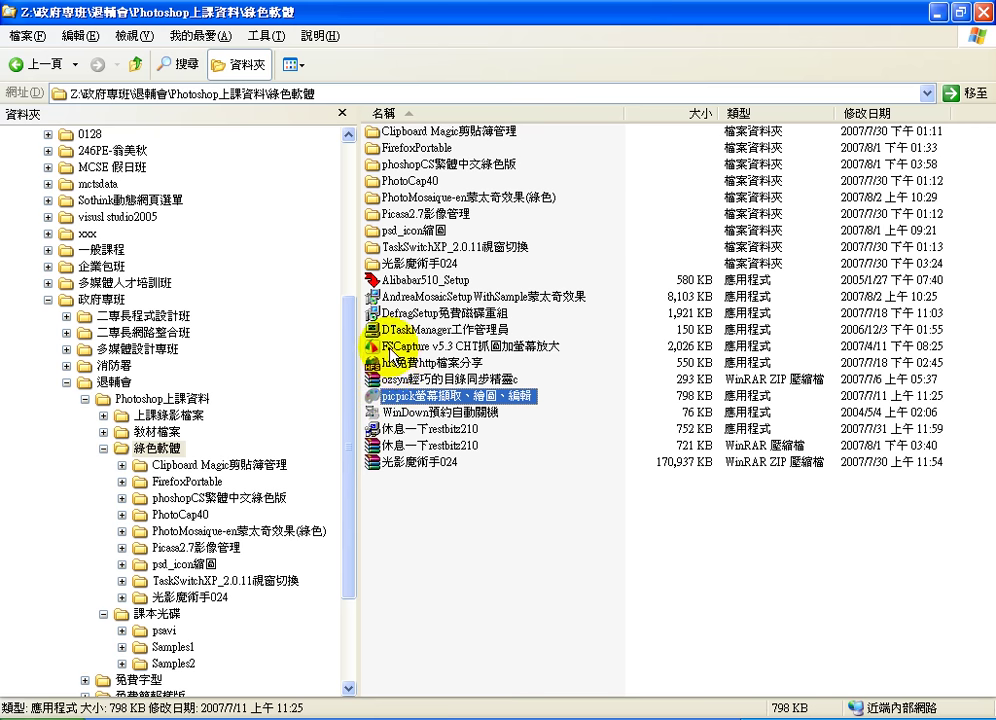
pyautogui.click(377, 350)
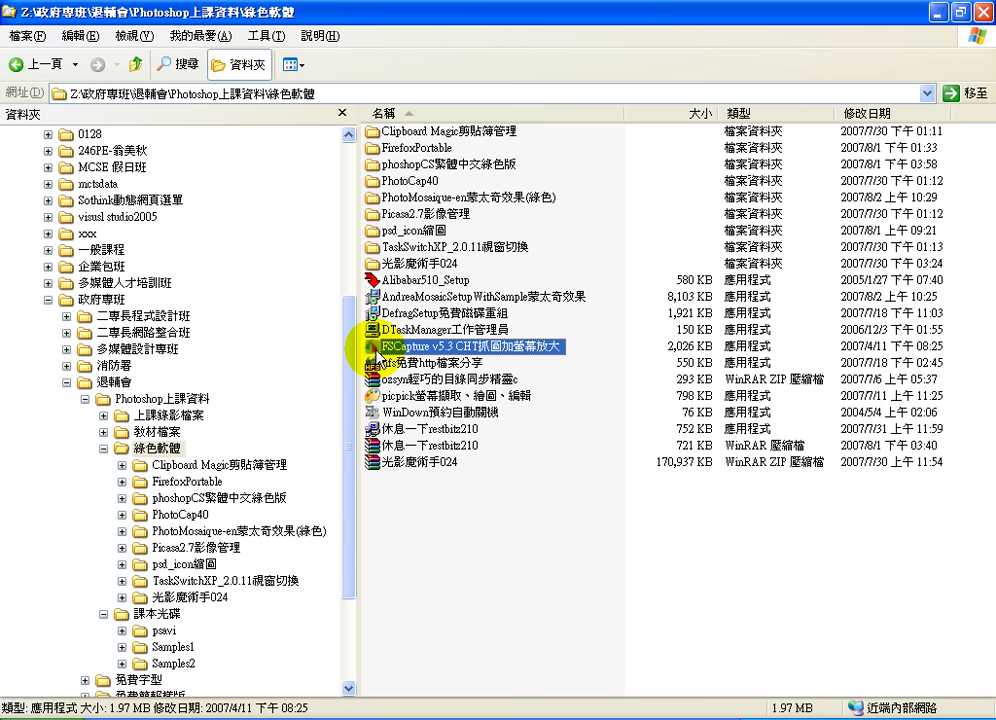
pyautogui.click(480, 398)
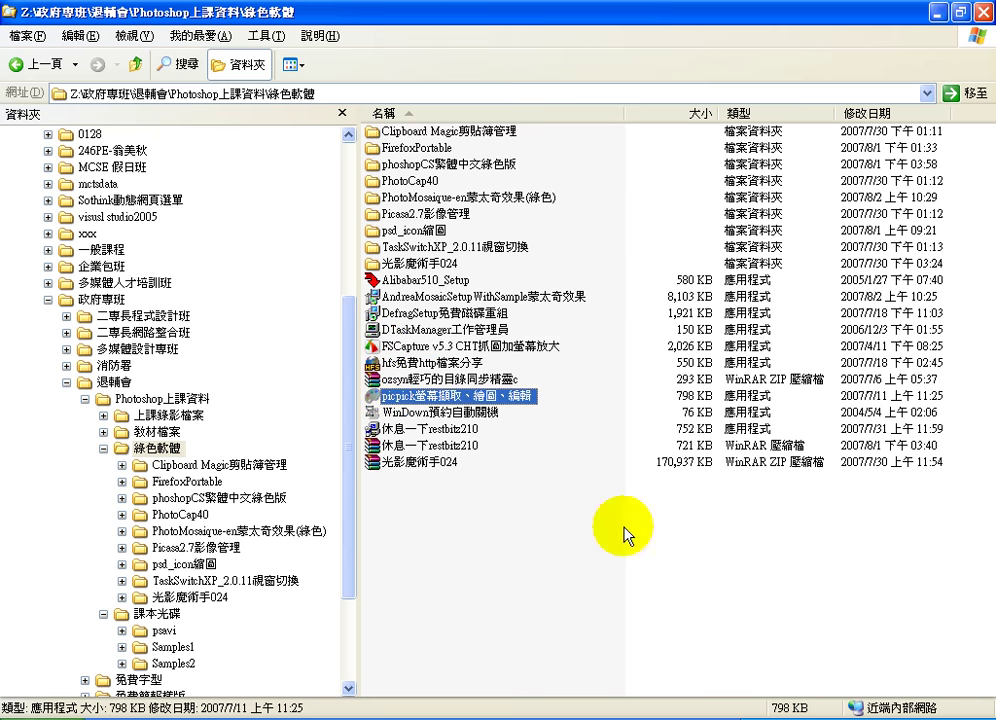
pyautogui.hotkey('alt', 'Tab')
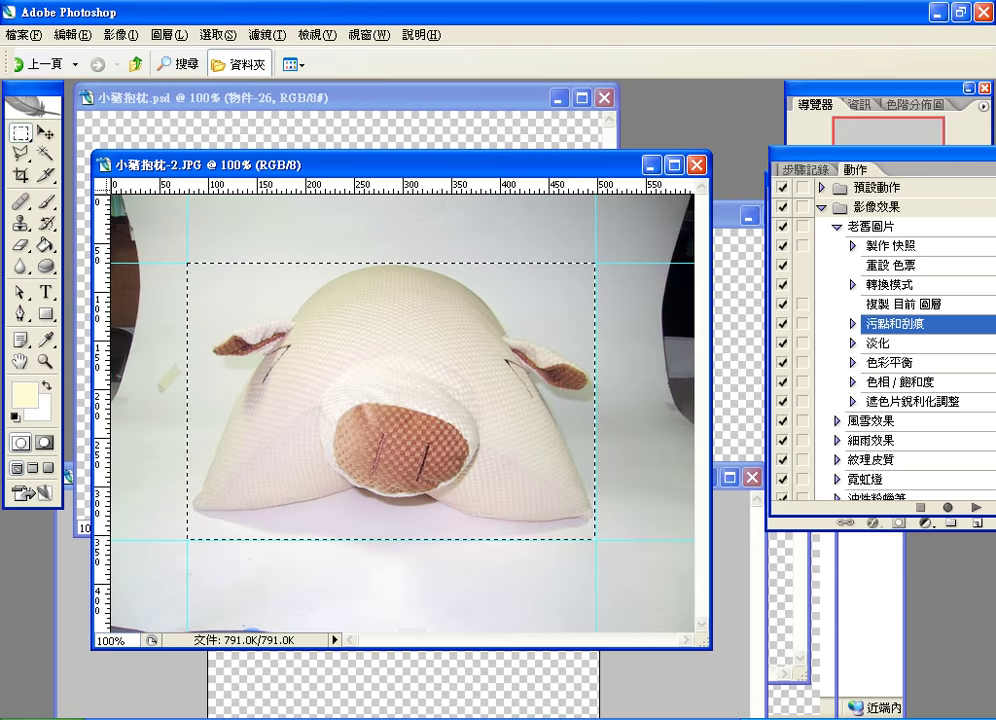
# Show PicPick's pixel ruler over the image and exit it.
pyautogui.rightClick(748, 710)
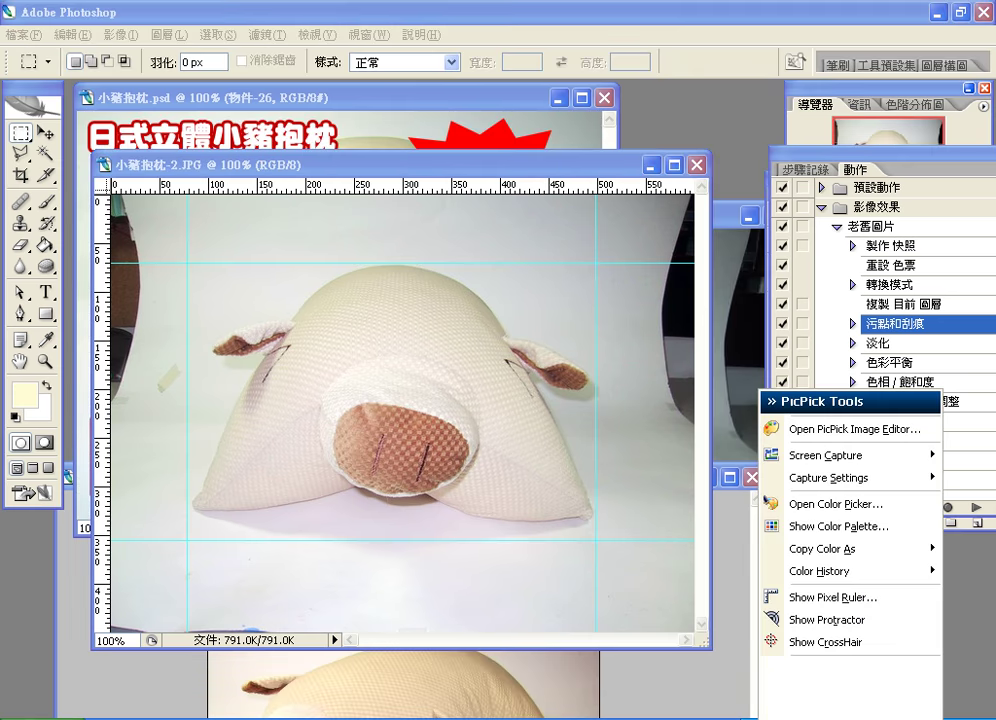
pyautogui.click(836, 600)
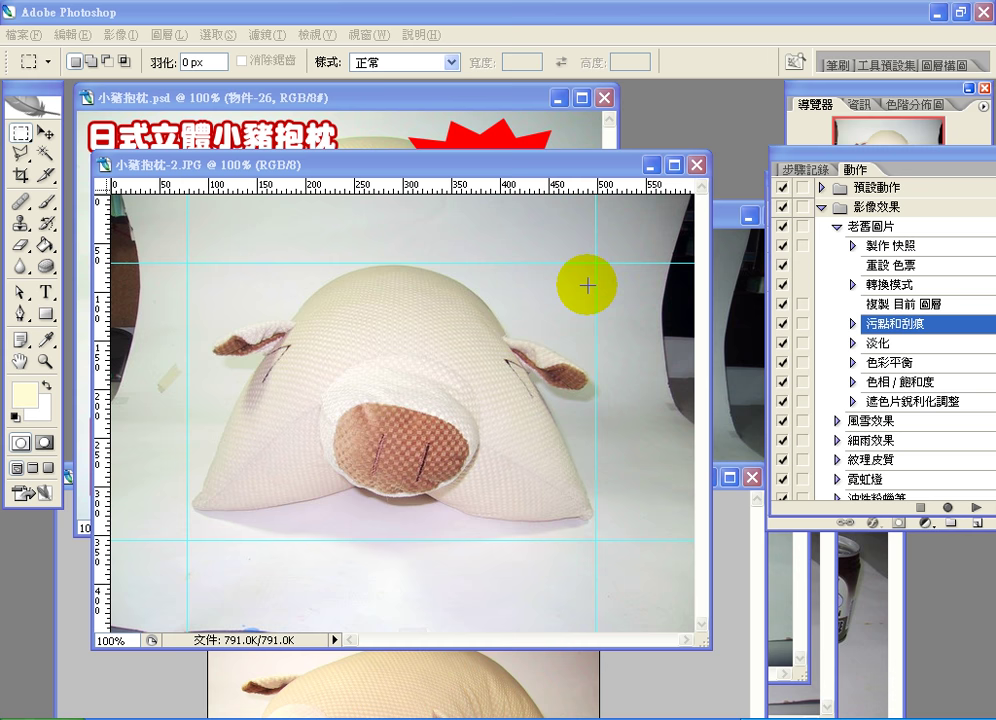
pyautogui.rightClick(368, 289)
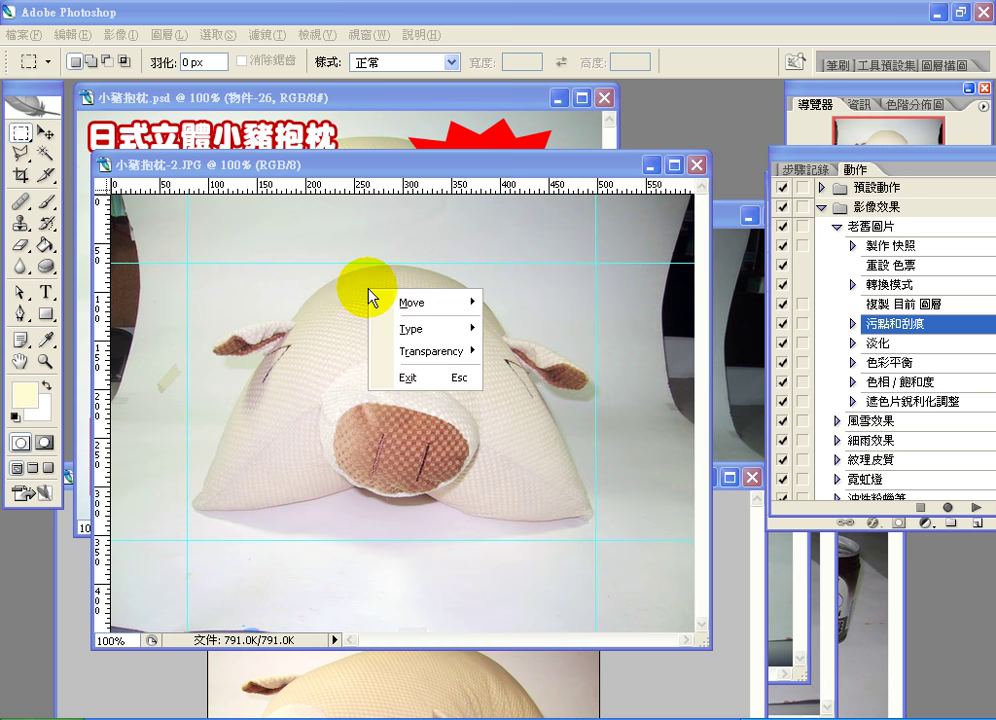
pyautogui.click(418, 378)
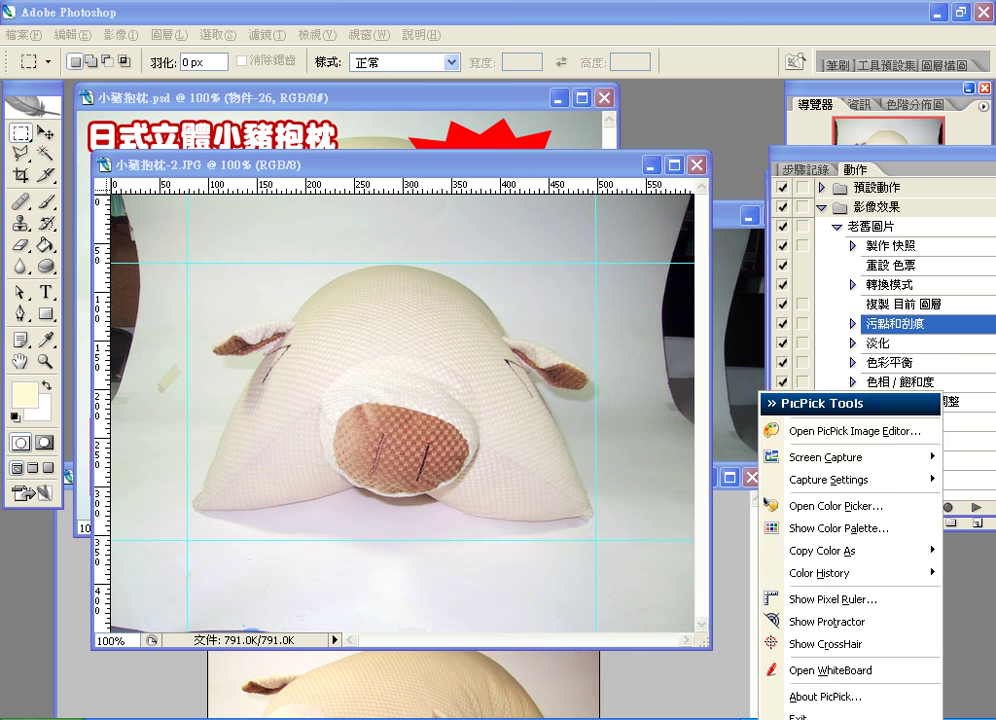
# Measure the area between the guides with PicPick's CrossHair, from its upper-left to its lower-right intersection, and exit the CrossHair.
pyautogui.click(792, 648)
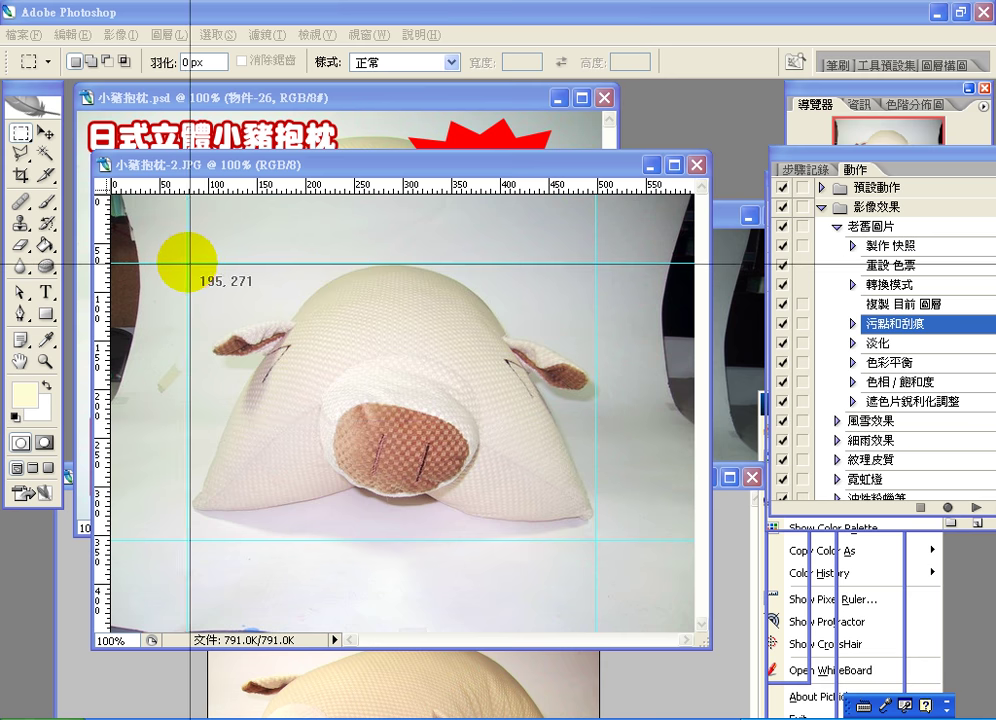
pyautogui.click(187, 264)
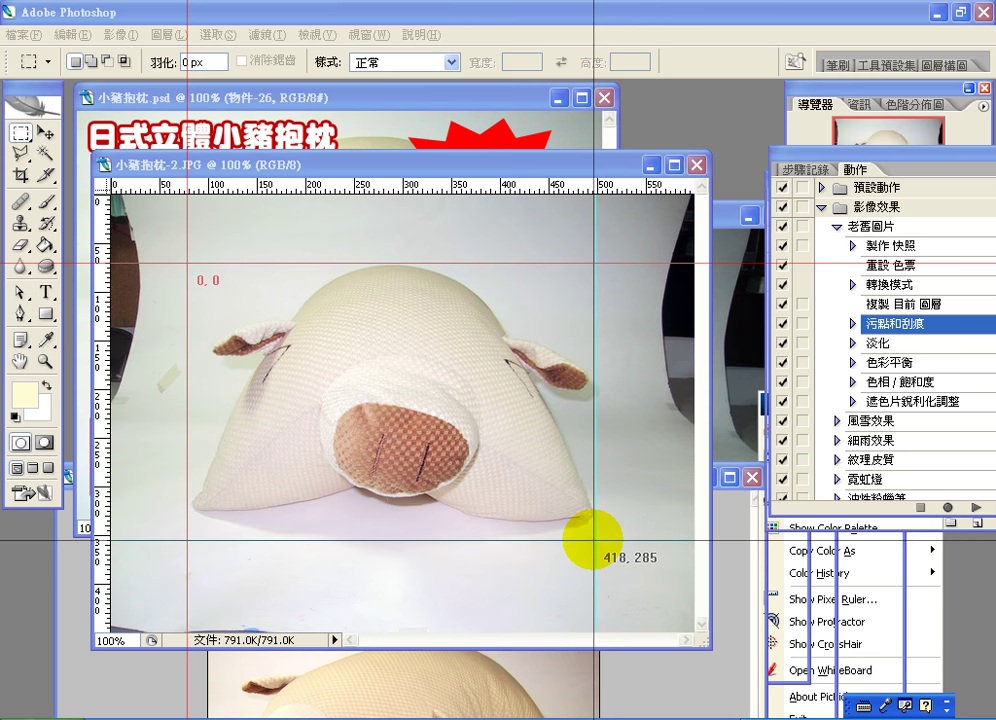
pyautogui.moveTo(593, 539); pyautogui.dragTo(599, 546)
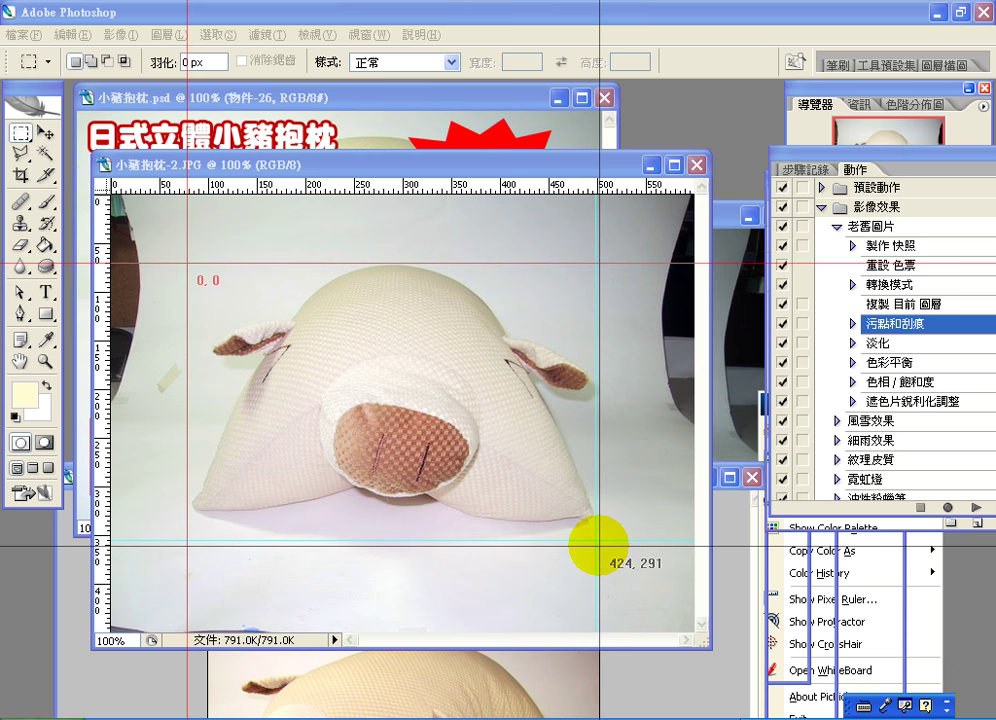
pyautogui.moveTo(599, 546); pyautogui.dragTo(594, 542)
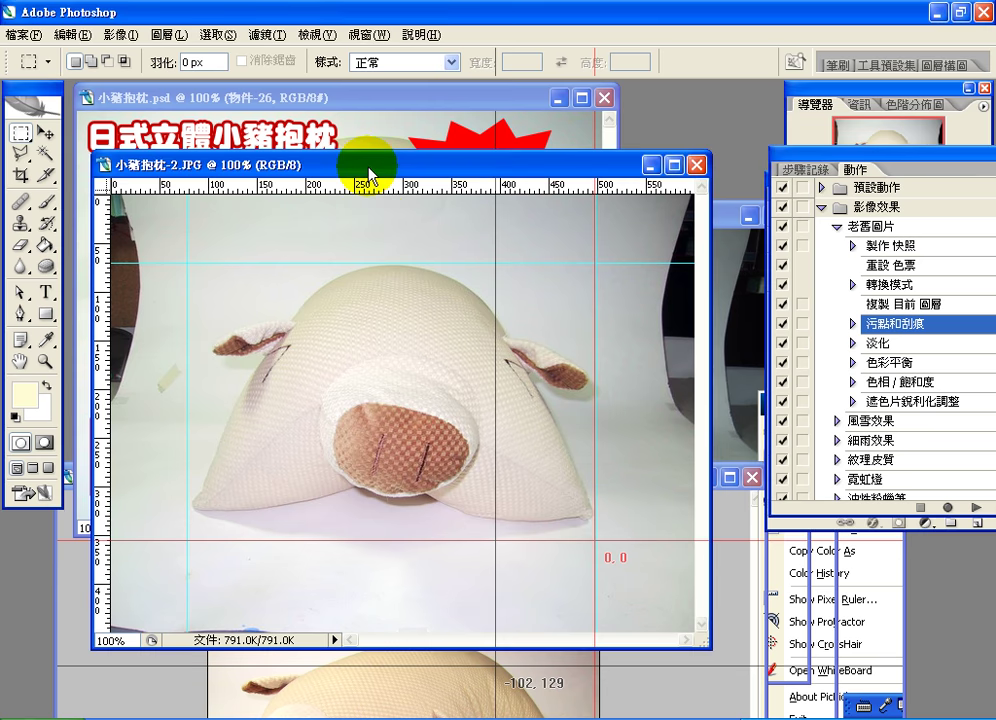
pyautogui.press('Escape')
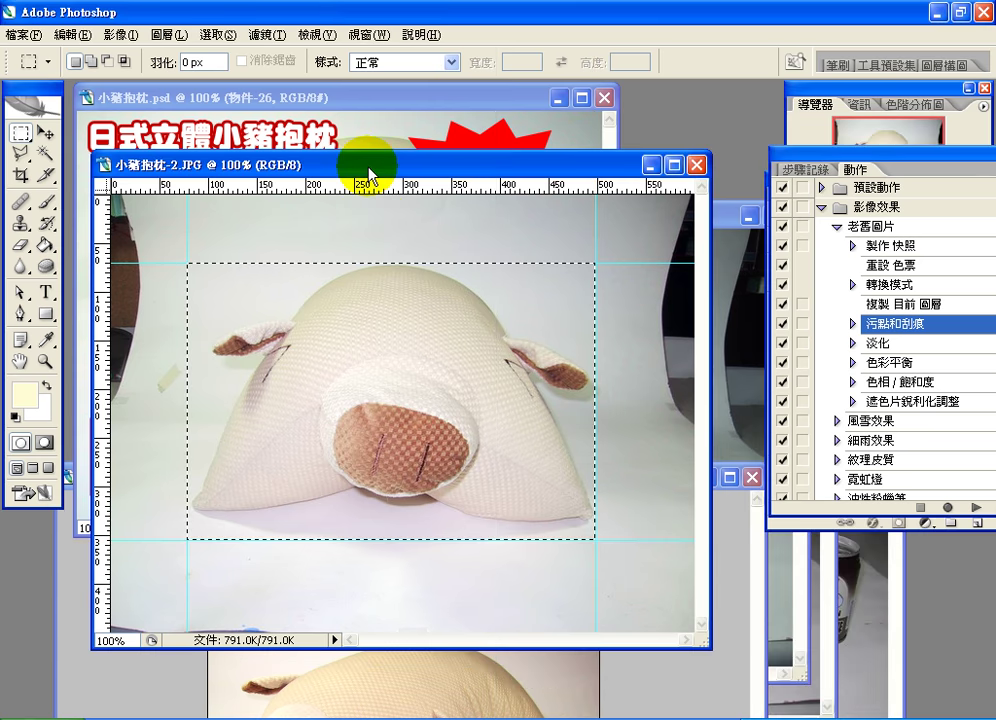
# Try the 固定尺寸 (fixed size) style for the rectangular marquee and restore the 正常 (normal) style.
pyautogui.click(378, 63)
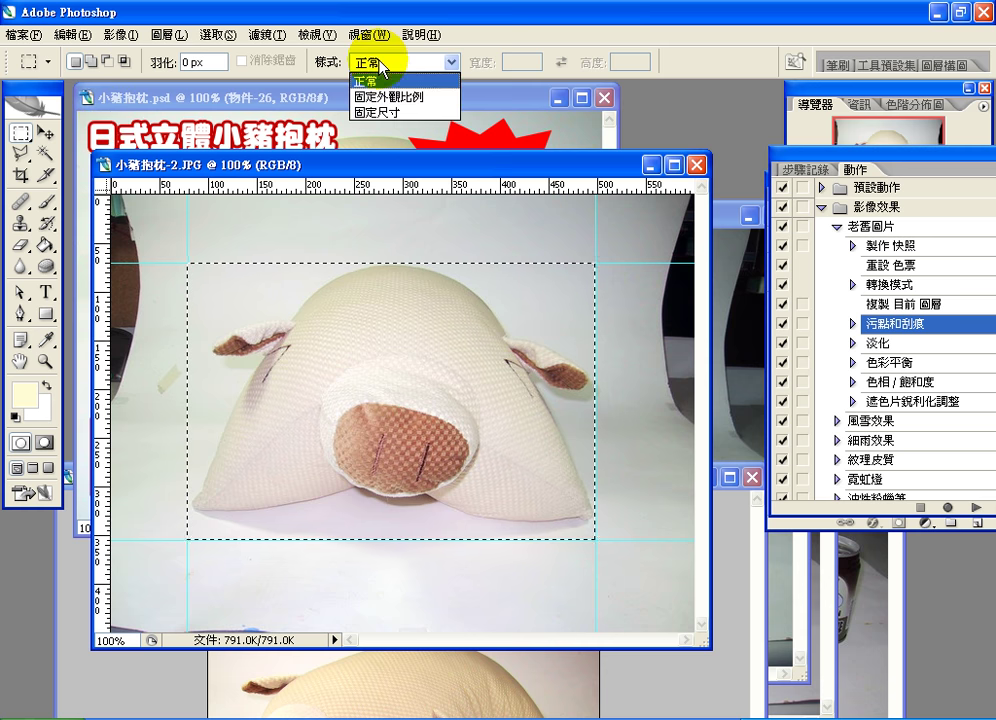
pyautogui.click(392, 114)
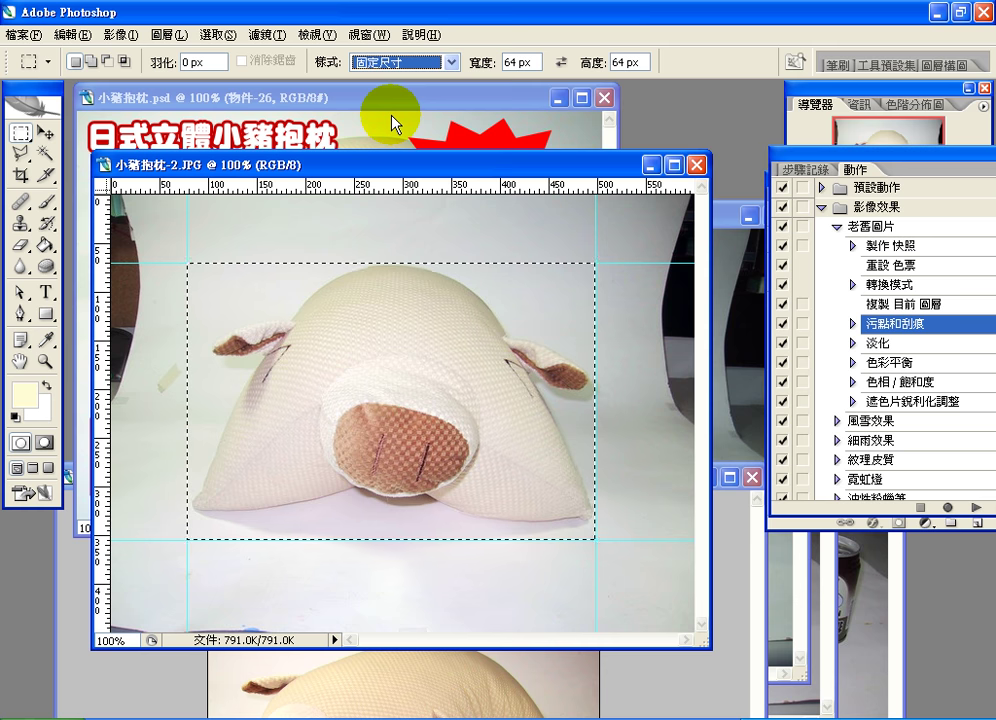
pyautogui.click(407, 64)
pyautogui.click(409, 80)
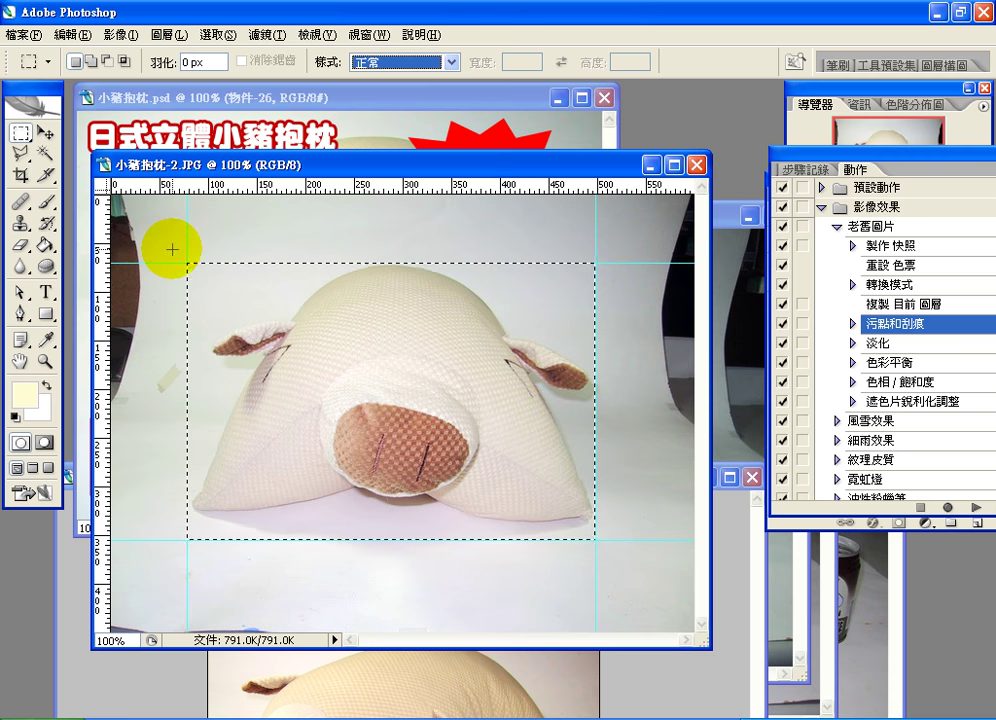
# Crop 小豬抱枕-2.JPG to the selected area around the pillow and move its image window aside.
pyautogui.click(124, 36)
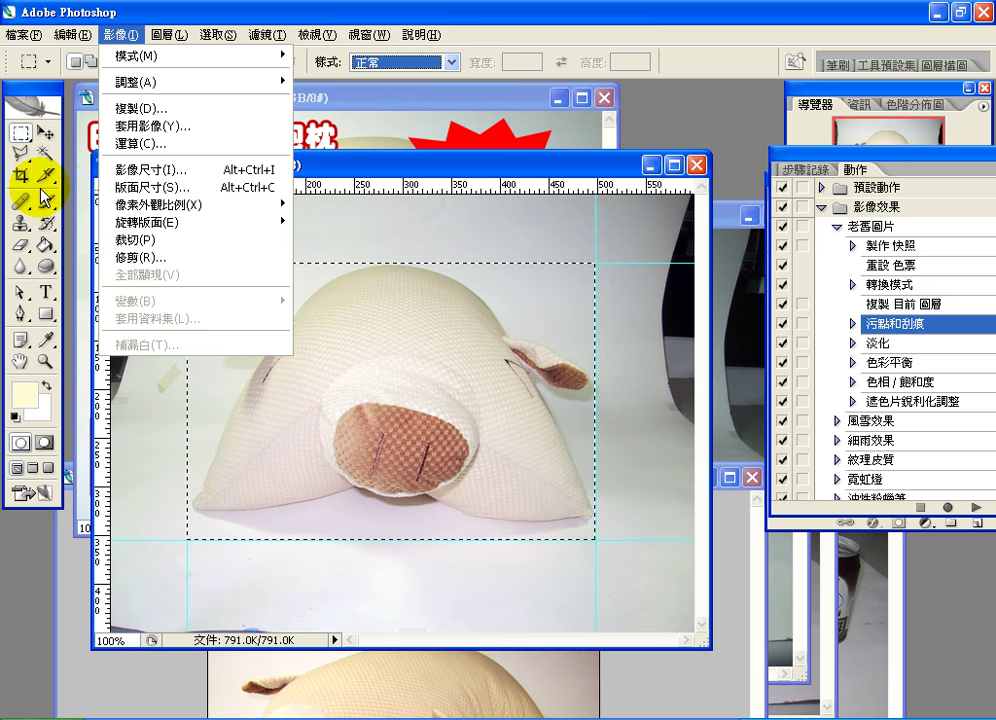
pyautogui.click(136, 244)
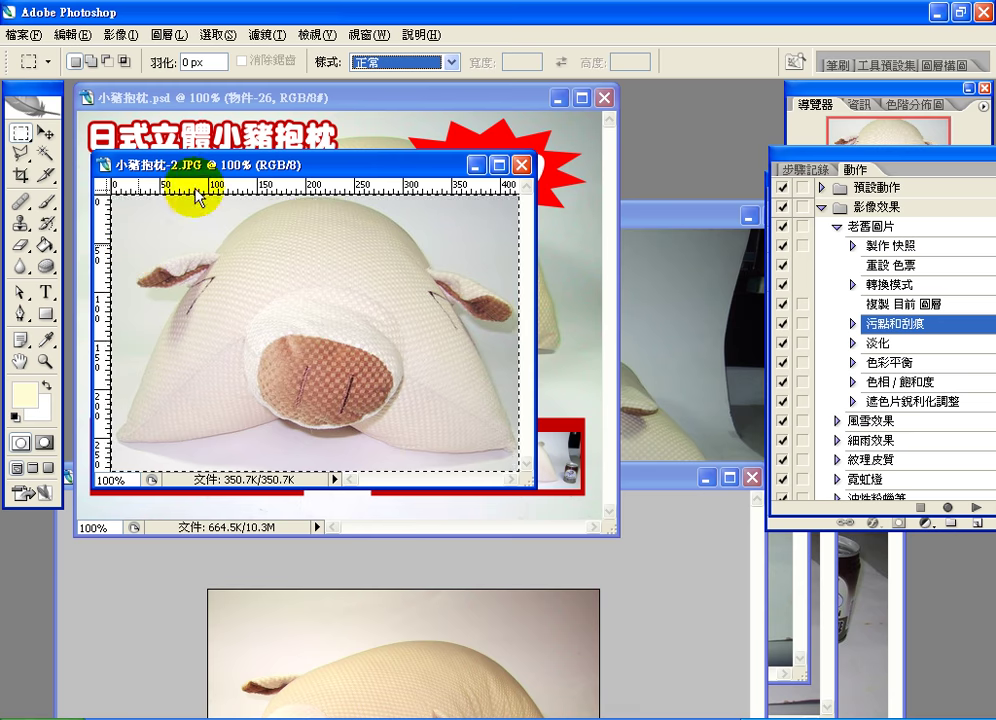
pyautogui.moveTo(206, 166); pyautogui.dragTo(313, 282)
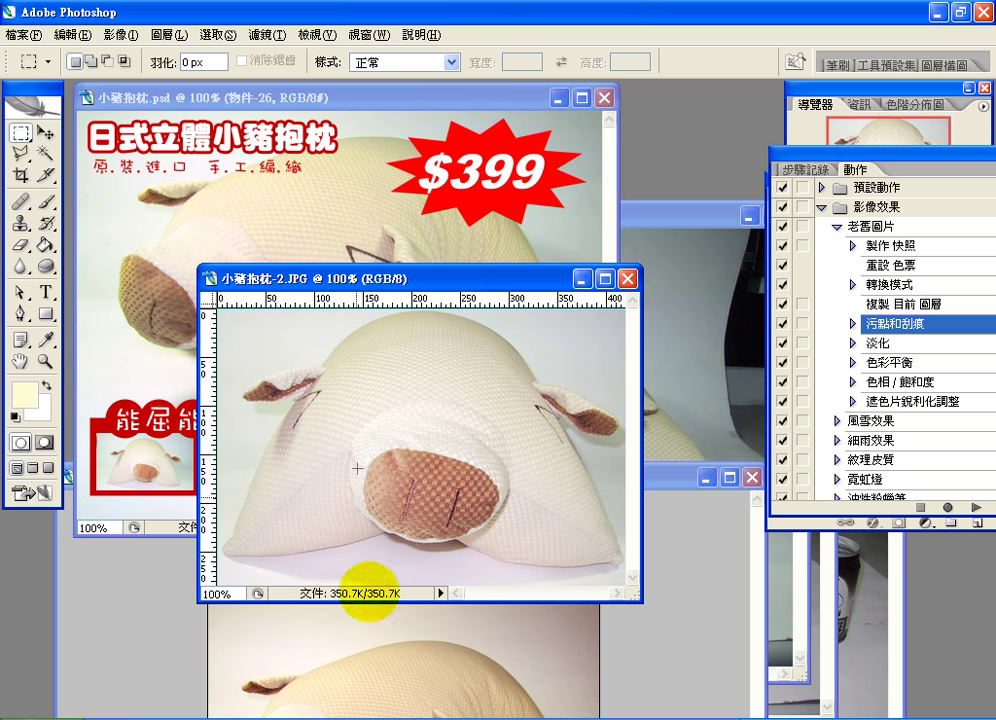
# Bring 小豬抱枕-3.JPG to the front and correct it with Auto Levels (自動色階) and Auto Color (自動色彩).
pyautogui.click(372, 40)
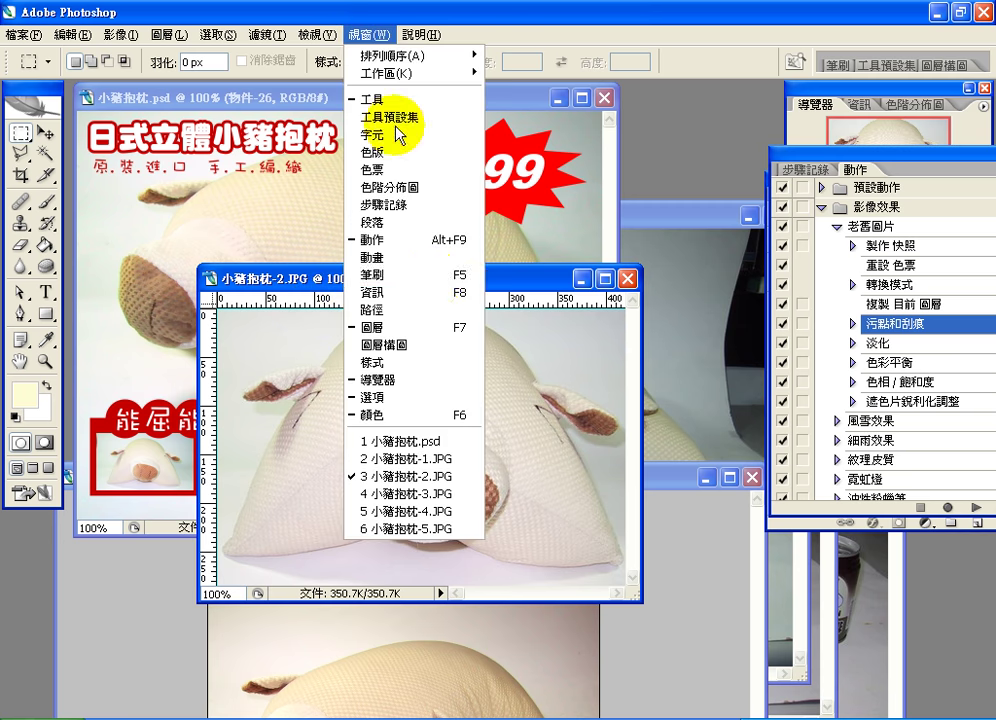
pyautogui.click(445, 493)
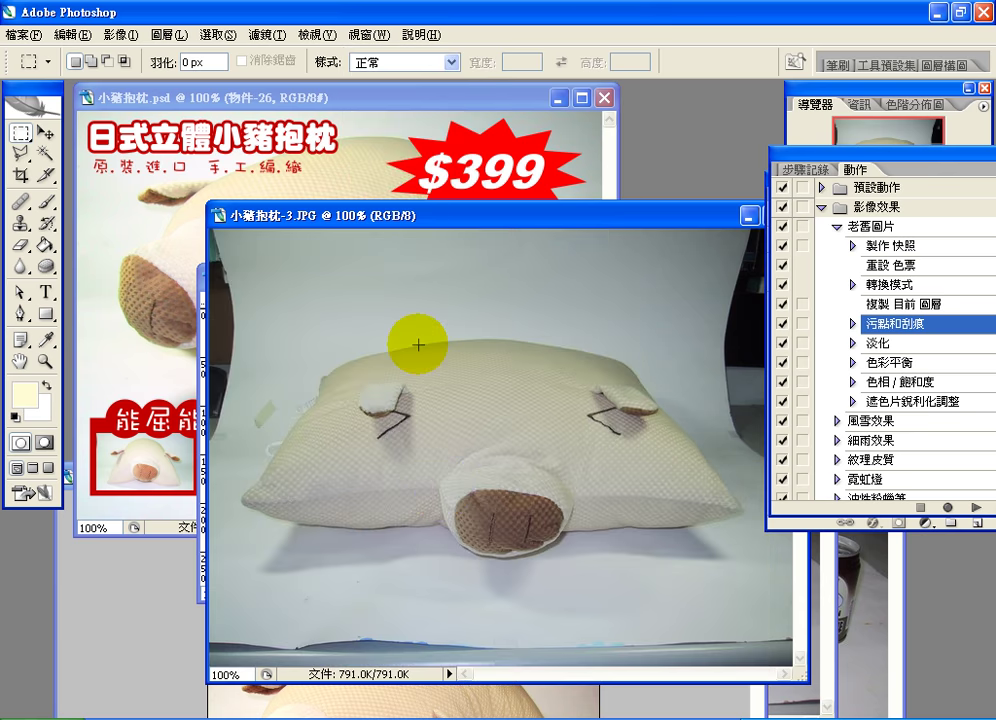
pyautogui.click(121, 34)
pyautogui.moveTo(231, 85)
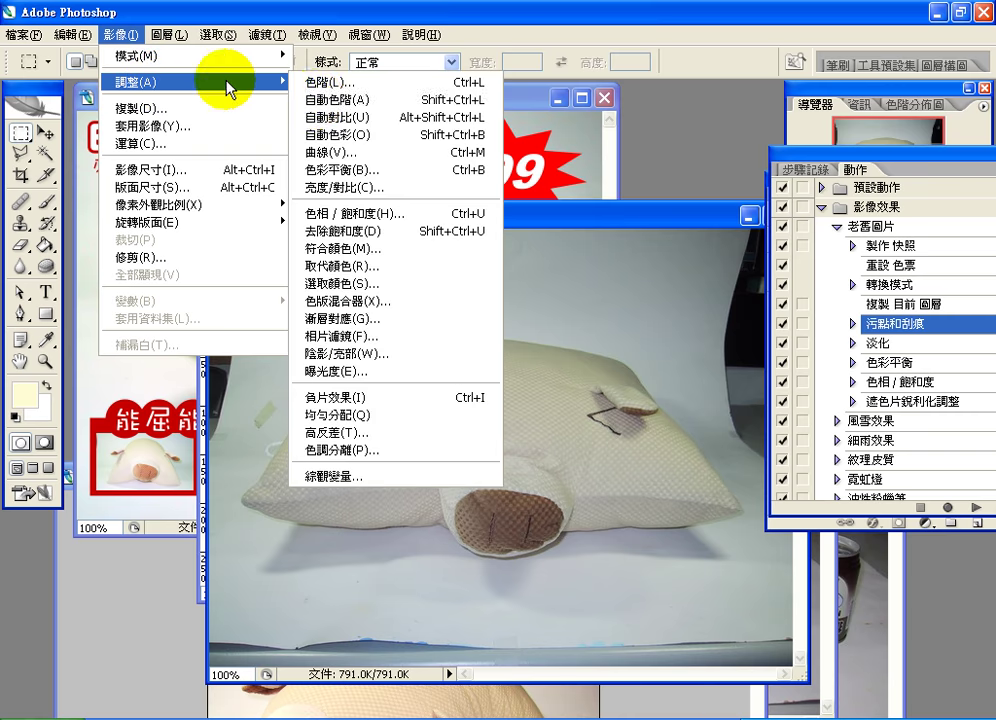
pyautogui.click(278, 99)
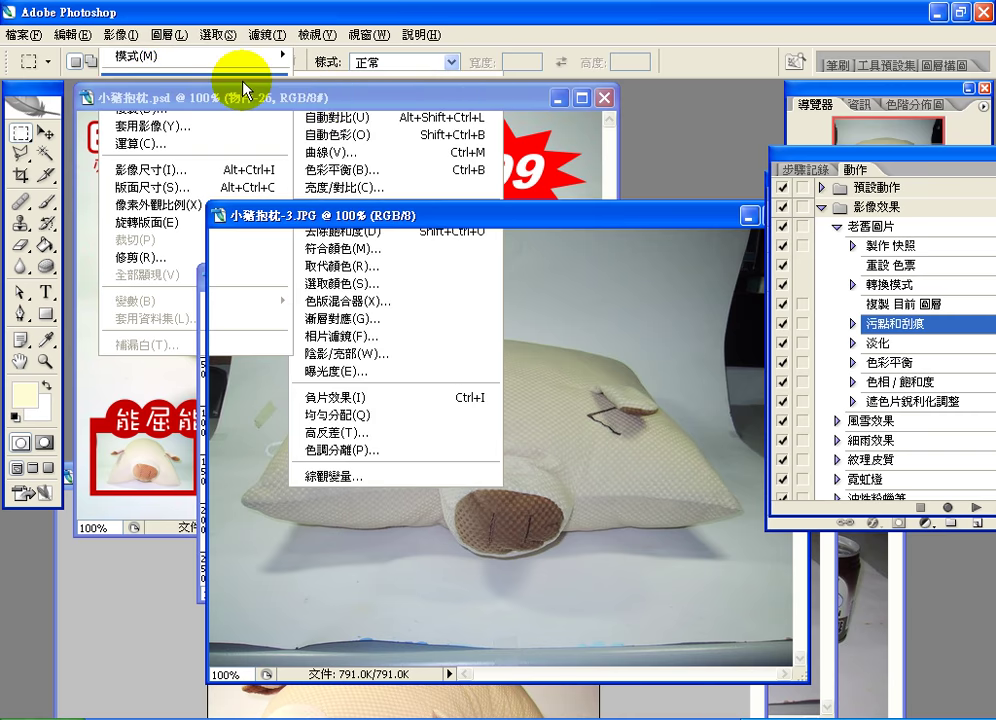
pyautogui.click(119, 33)
pyautogui.moveTo(285, 82)
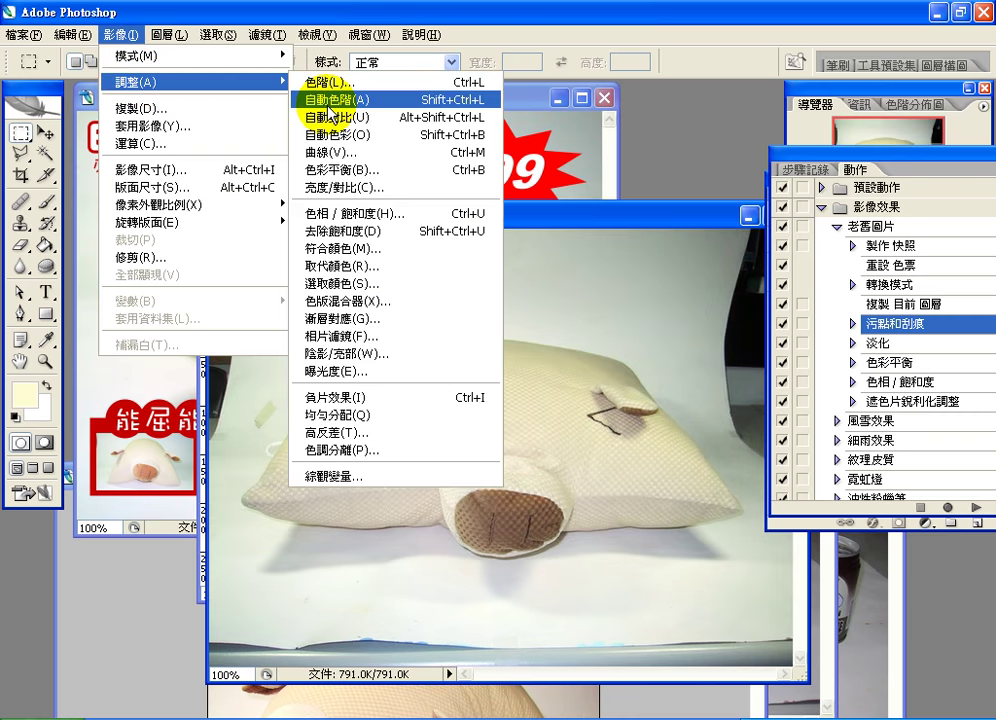
pyautogui.click(330, 134)
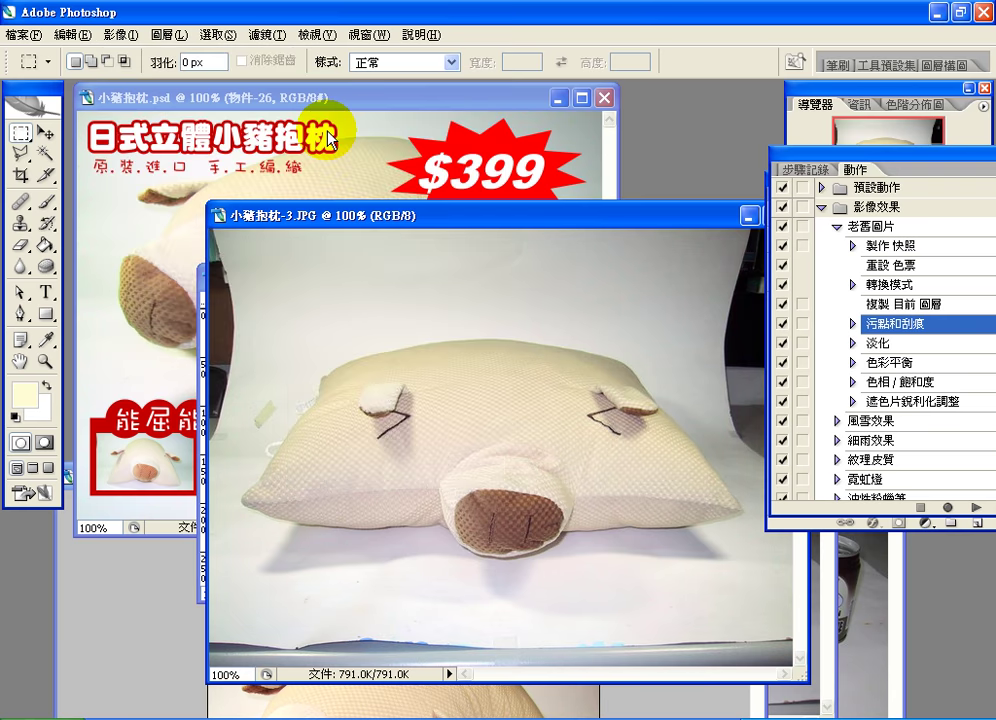
# Move the 小豬抱枕-3.JPG window aside and select the entire 小豬抱枕-2.JPG image.
pyautogui.moveTo(333, 216); pyautogui.dragTo(427, 148)
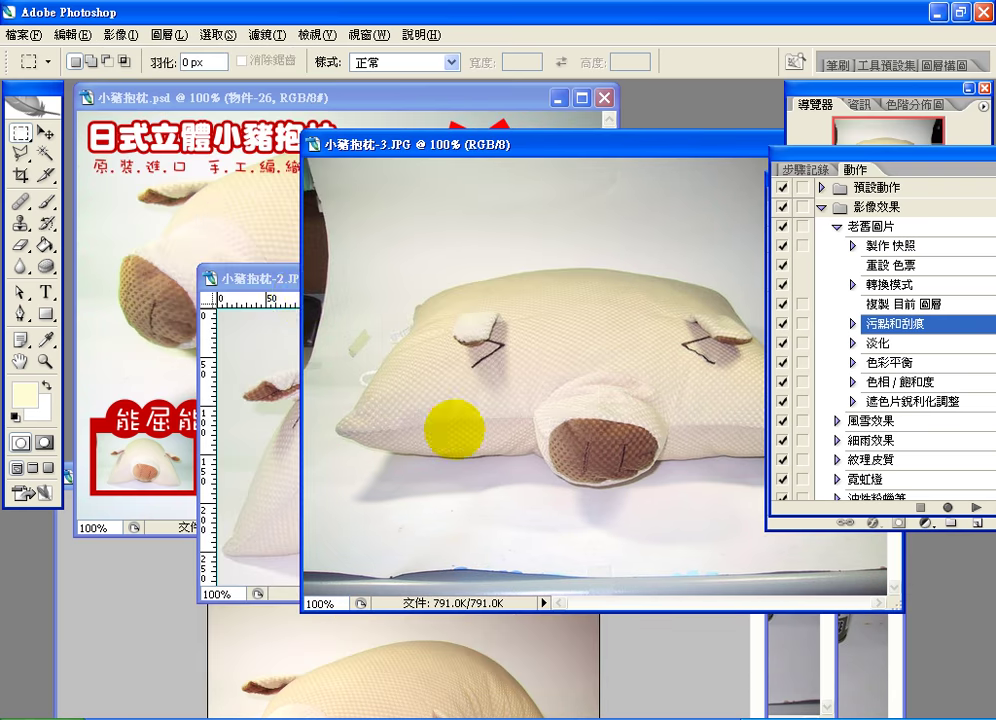
pyautogui.click(266, 284)
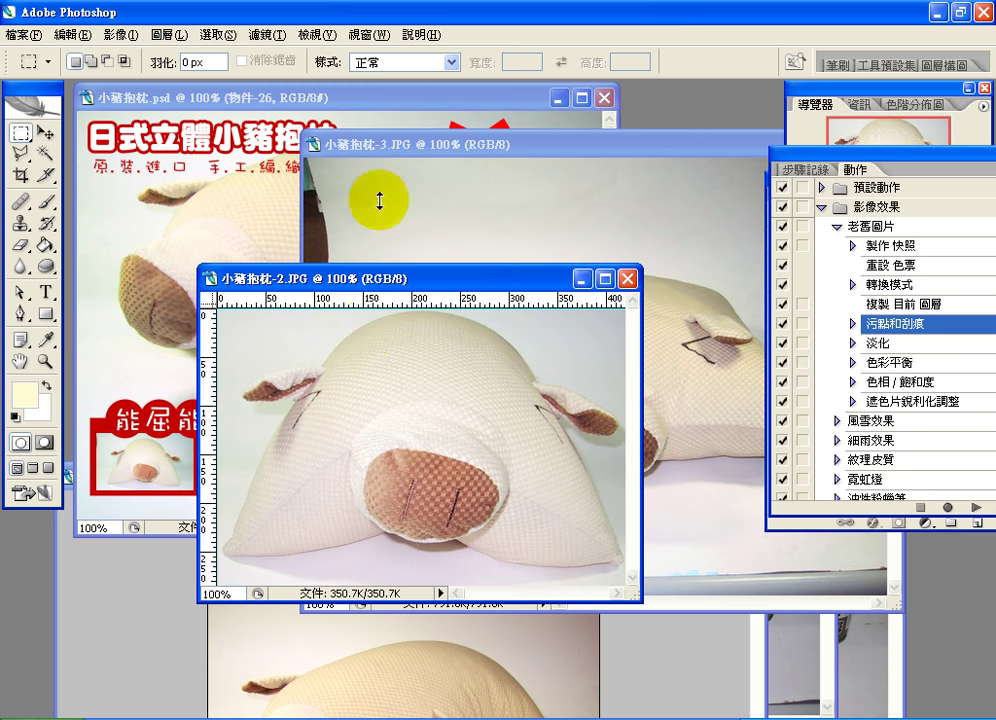
pyautogui.click(81, 38)
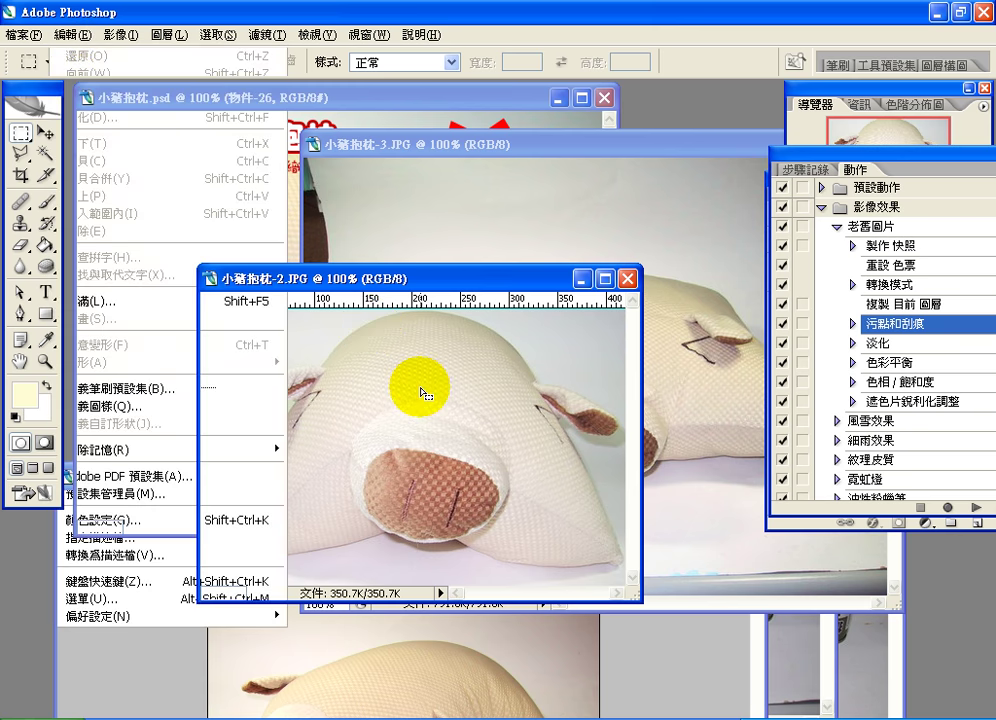
pyautogui.click(289, 329)
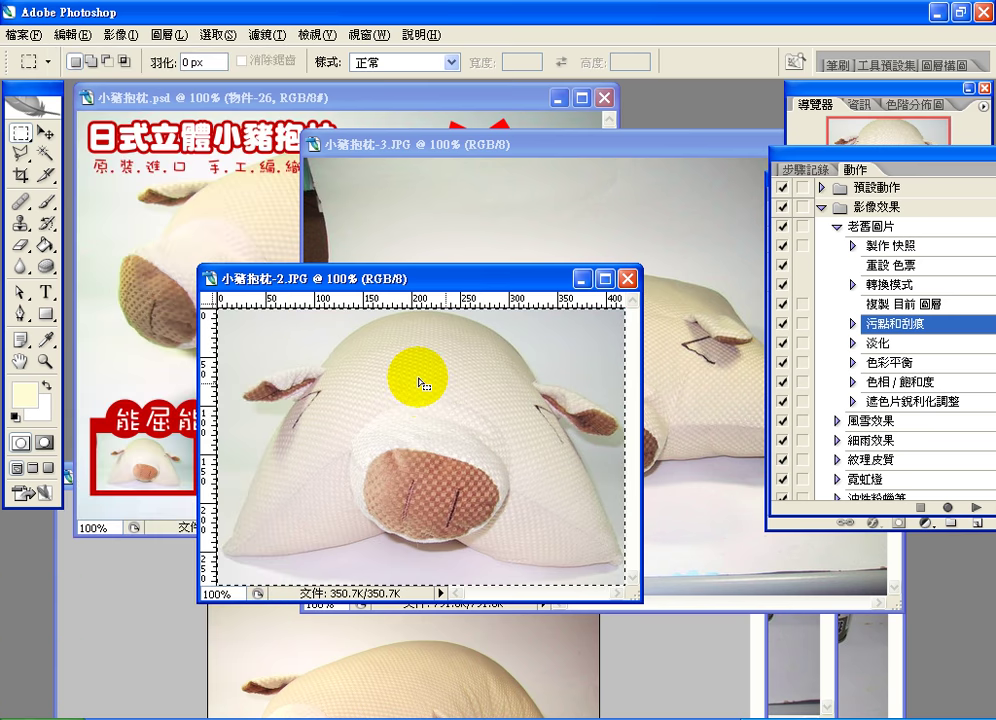
# Try the selection outline from 小豬抱枕-2.JPG over the pillow in 小豬抱枕-3.JPG and deselect it.
pyautogui.moveTo(423, 383); pyautogui.dragTo(690, 270)
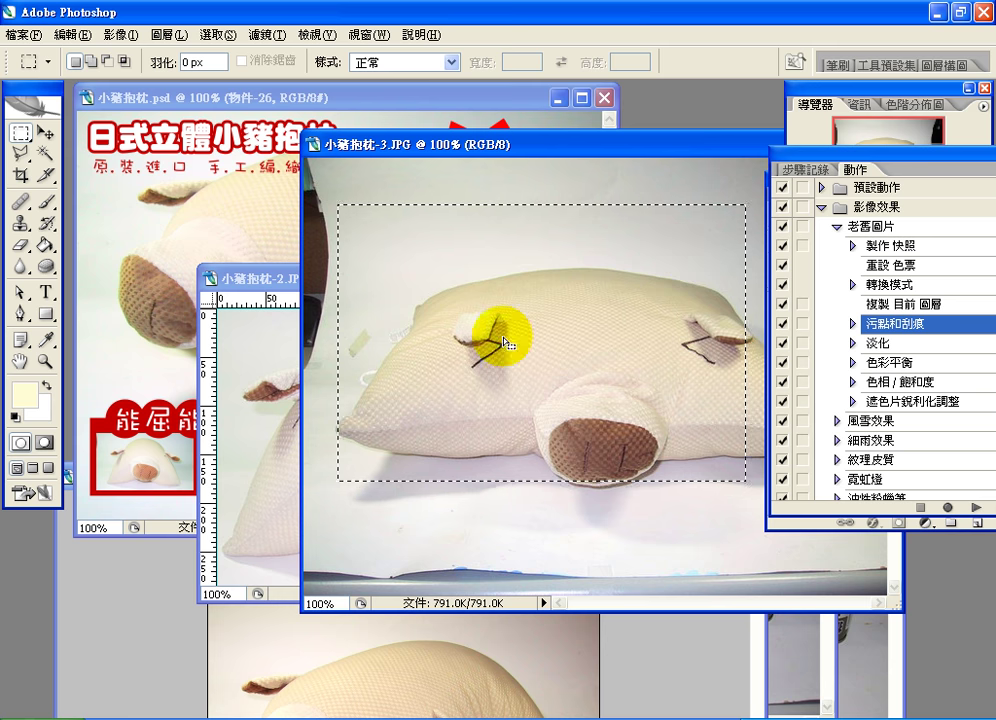
pyautogui.moveTo(467, 325); pyautogui.dragTo(488, 344)
pyautogui.moveTo(385, 142); pyautogui.dragTo(242, 129)
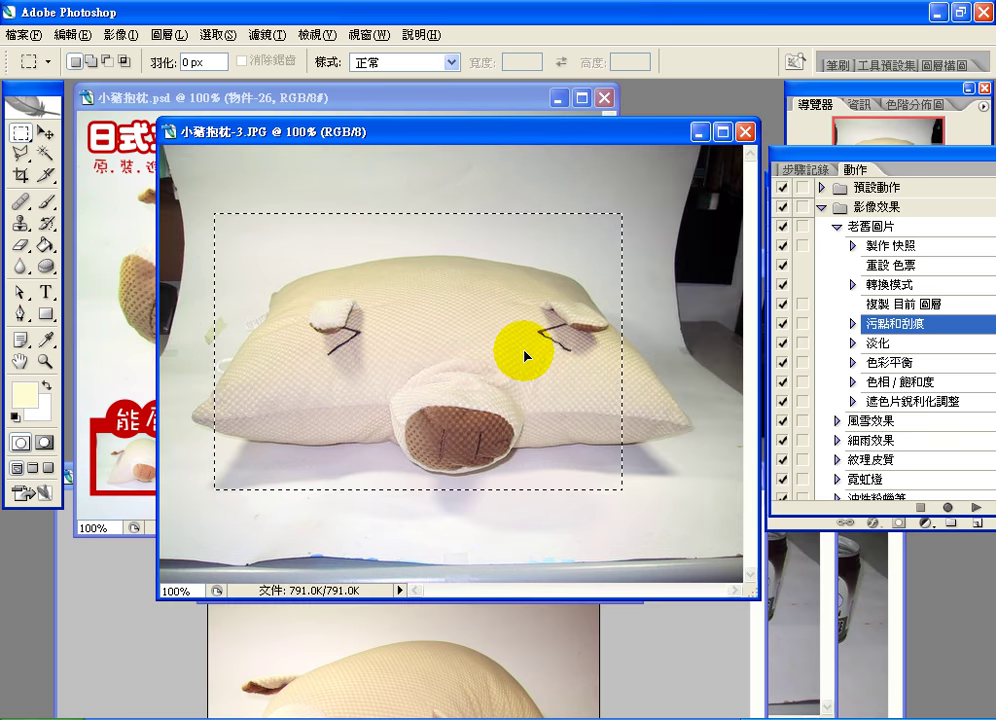
pyautogui.moveTo(516, 349); pyautogui.dragTo(545, 363)
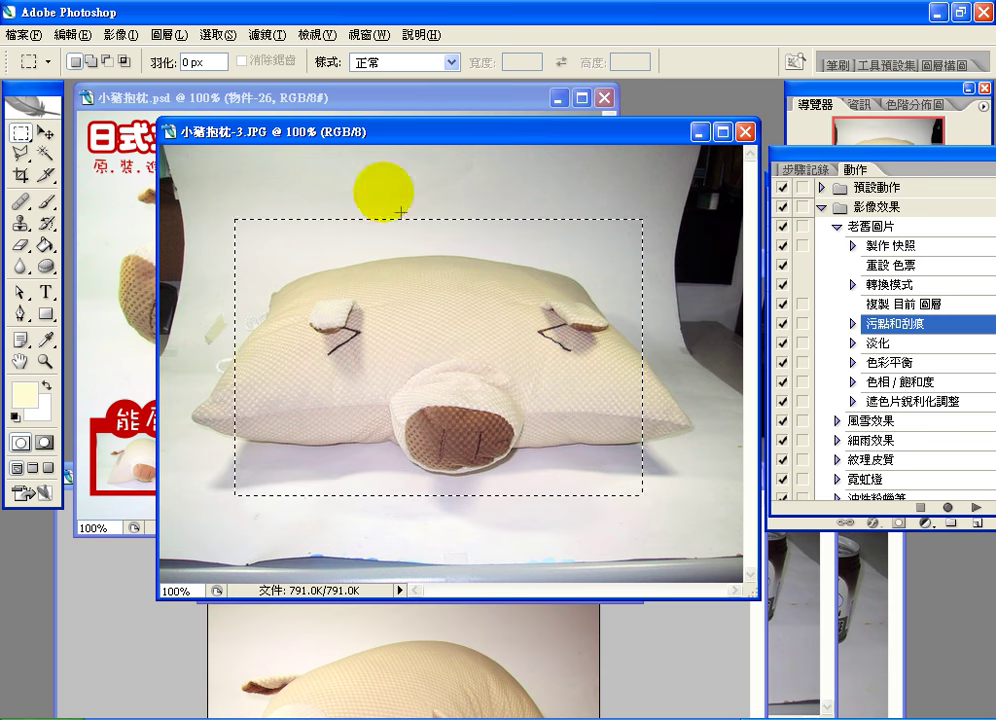
pyautogui.click(76, 36)
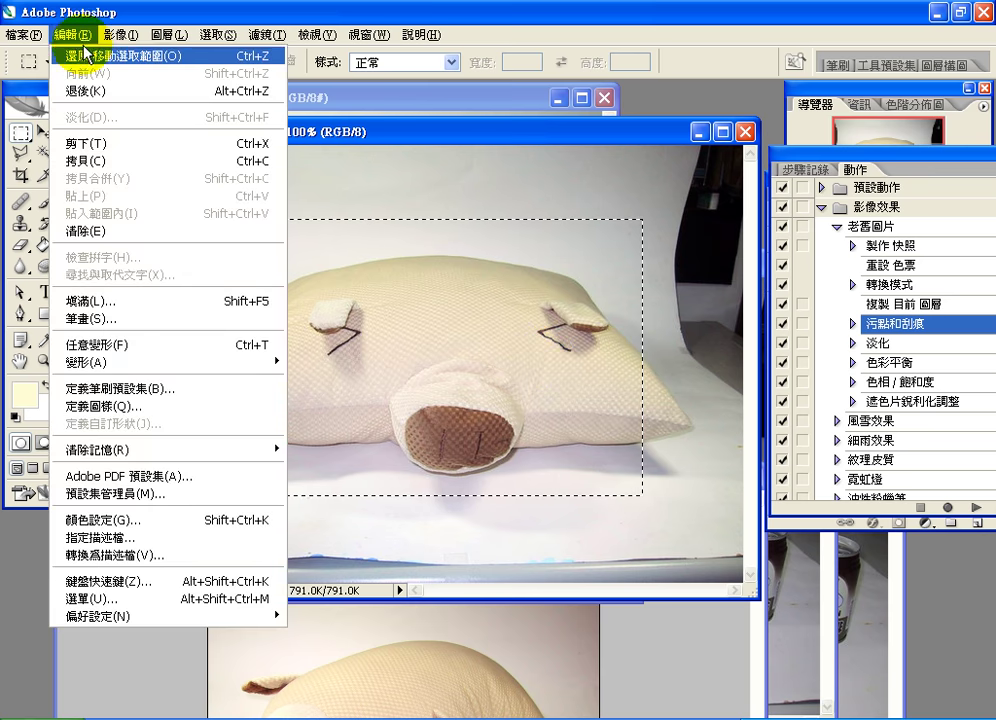
pyautogui.click(76, 36)
pyautogui.hotkey('ctrl', 'd')
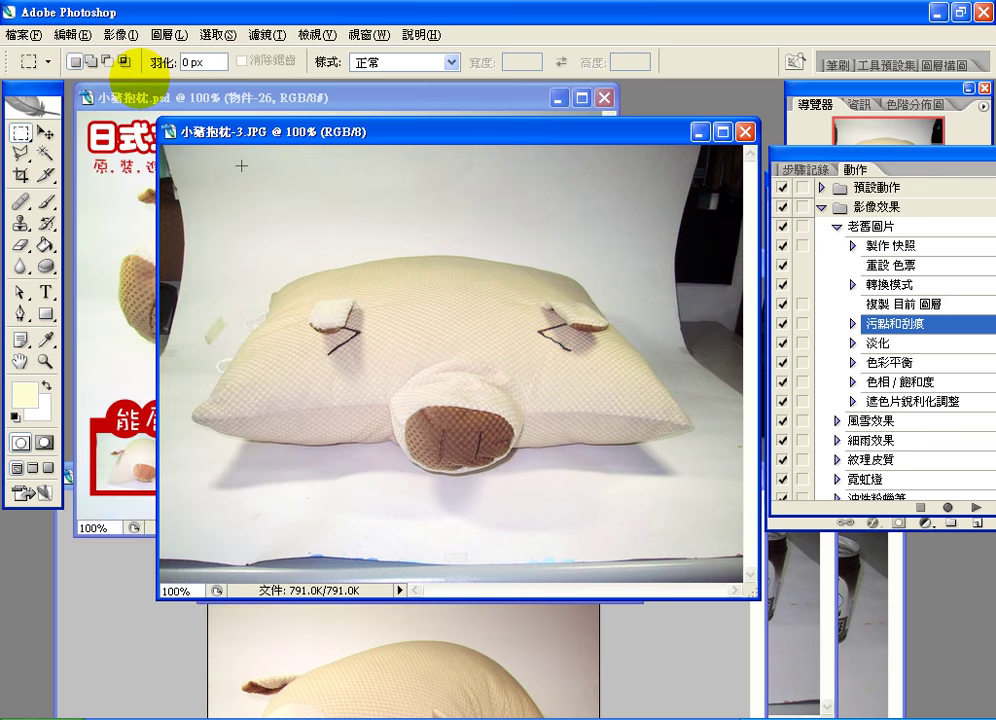
# Try resizing 小豬抱枕-3.JPG proportionally to a width of 400 pixels.
pyautogui.click(116, 35)
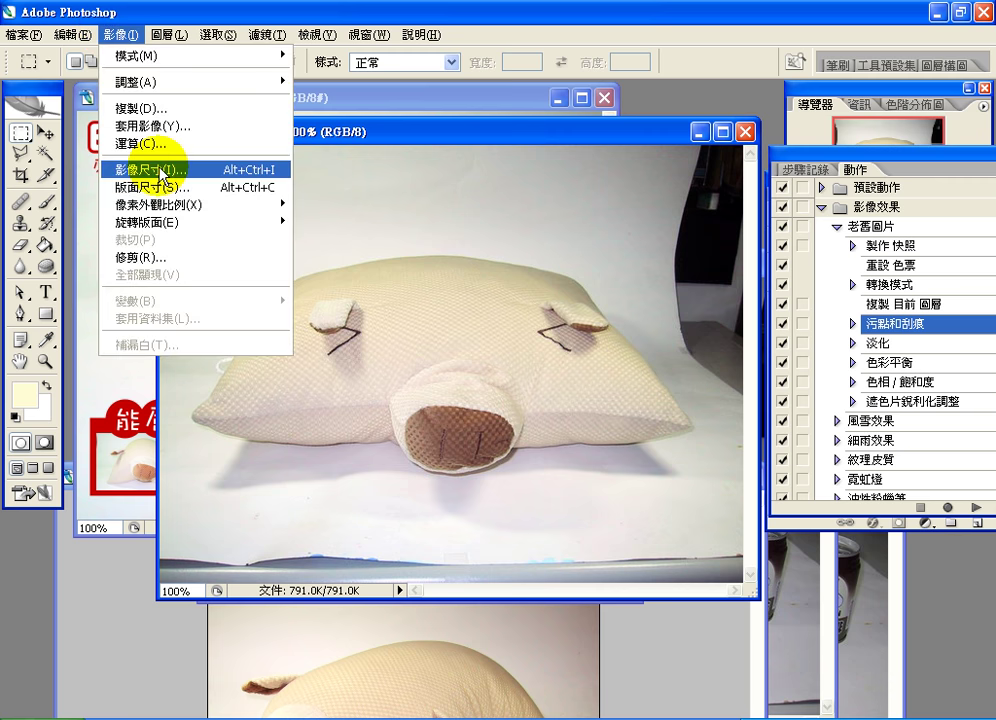
pyautogui.click(160, 172)
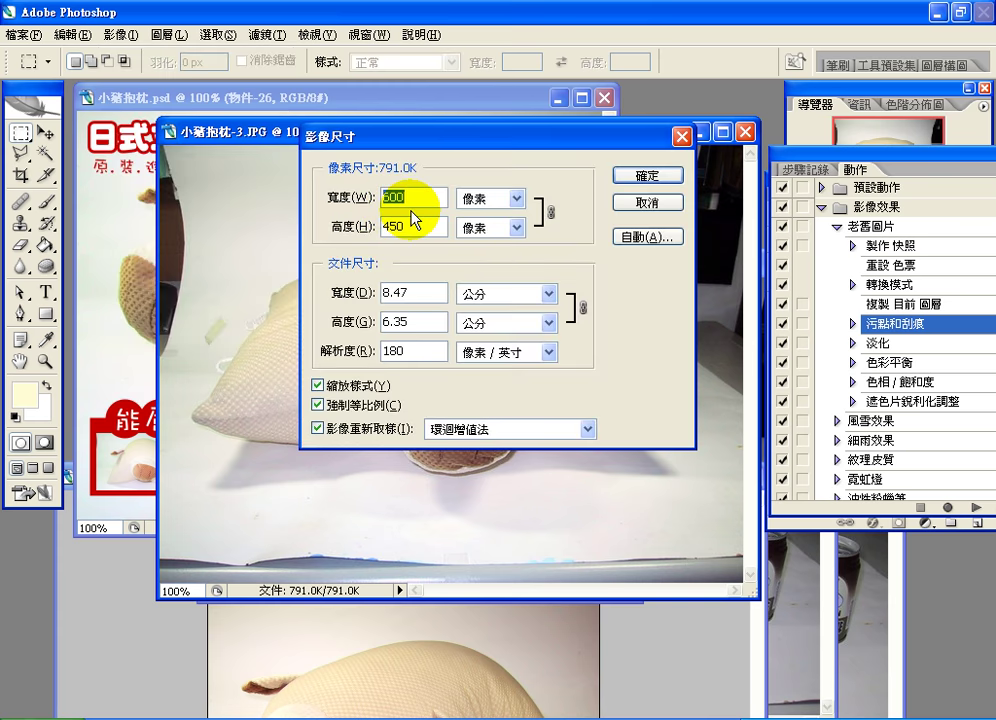
pyautogui.write('400')
pyautogui.press('Return')
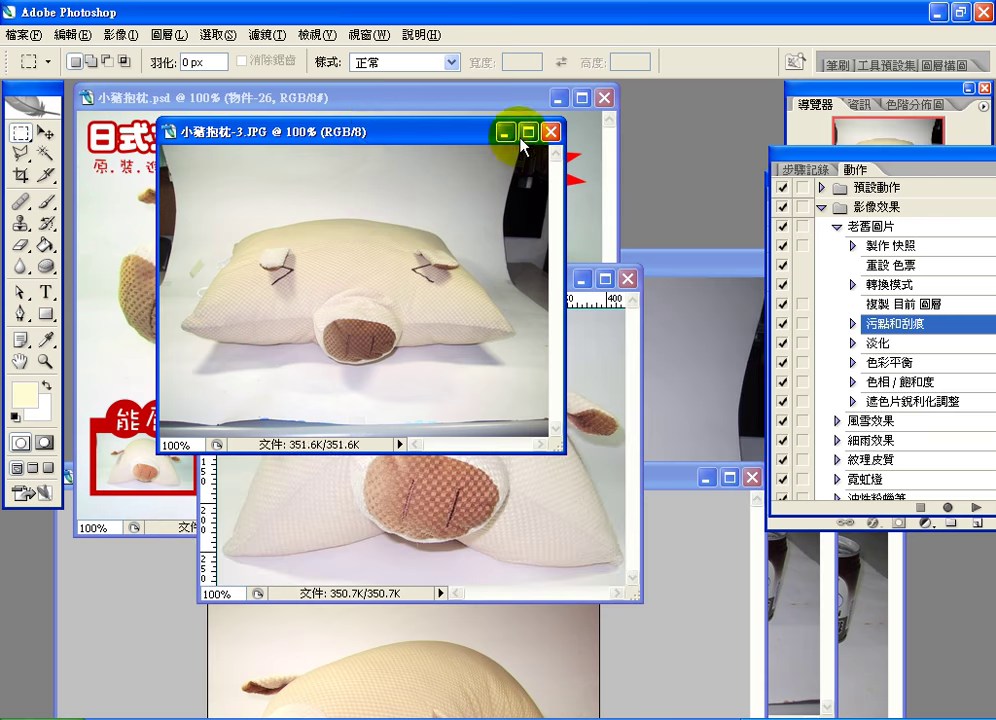
# Move the reduced 小豬抱枕-3.JPG window aside and try transferring the selection outline from 小豬抱枕-2.JPG onto it.
pyautogui.moveTo(516, 131); pyautogui.dragTo(693, 118)
pyautogui.click(300, 298)
pyautogui.moveTo(333, 300); pyautogui.dragTo(465, 208)
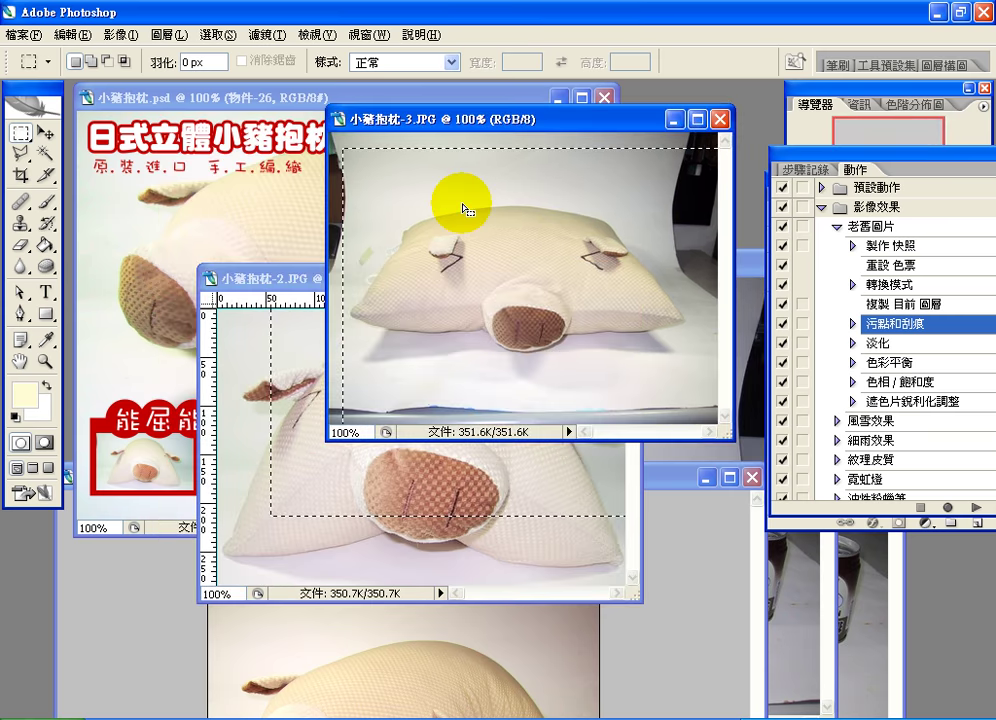
# Remove the transferred selection outline and undo the last resize of 小豬抱枕-3.JPG.
pyautogui.hotkey('ctrl', 'z')
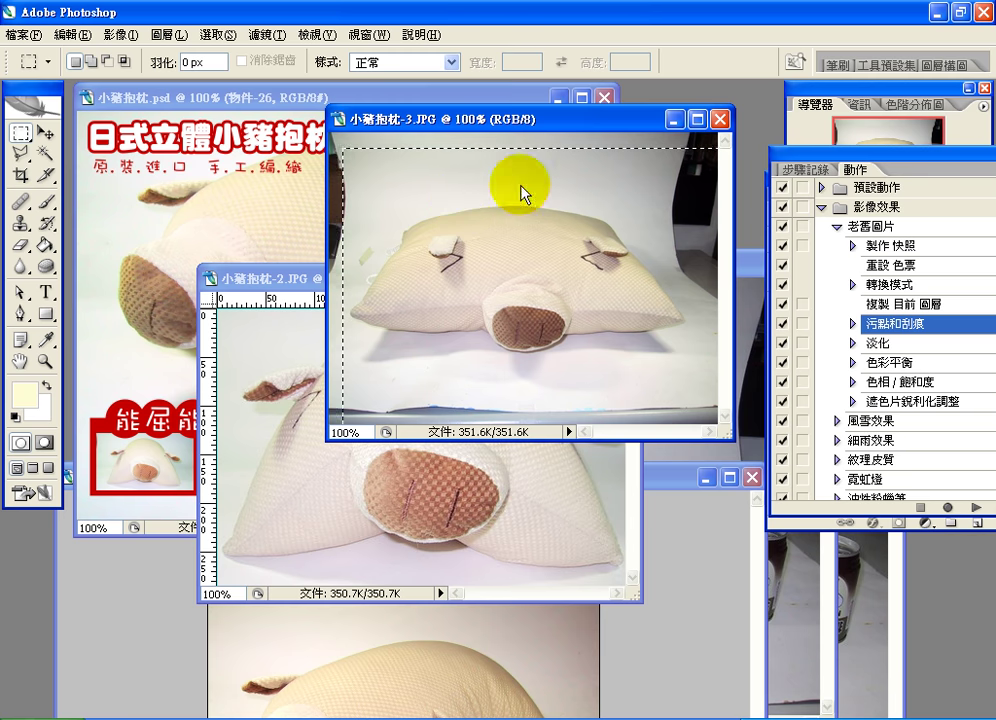
pyautogui.hotkey('ctrl', 'd')
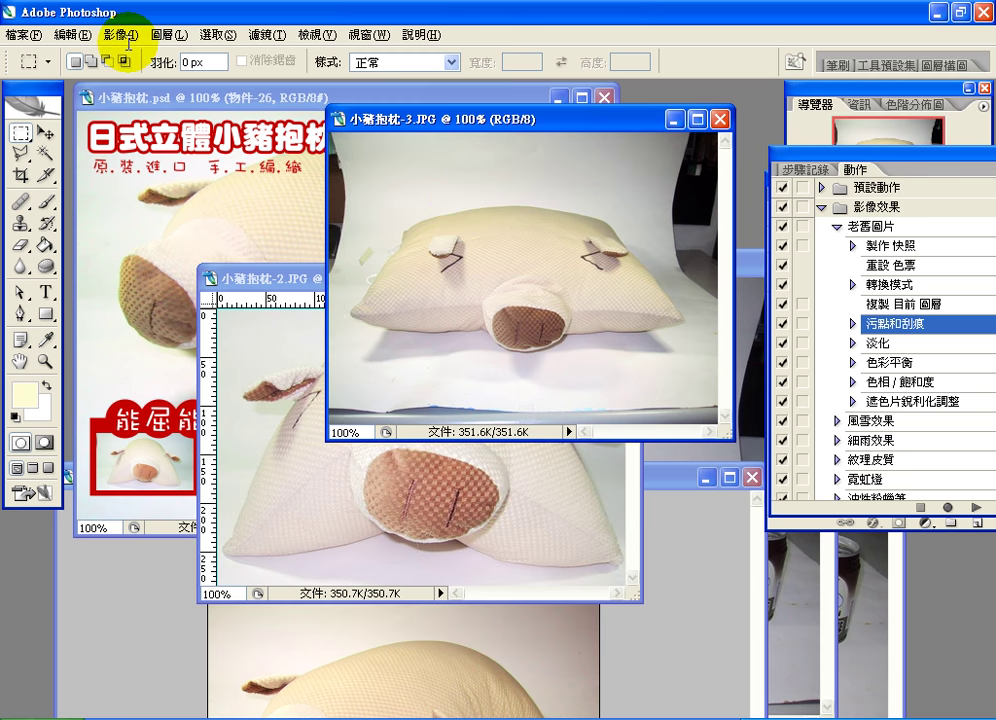
pyautogui.click(68, 34)
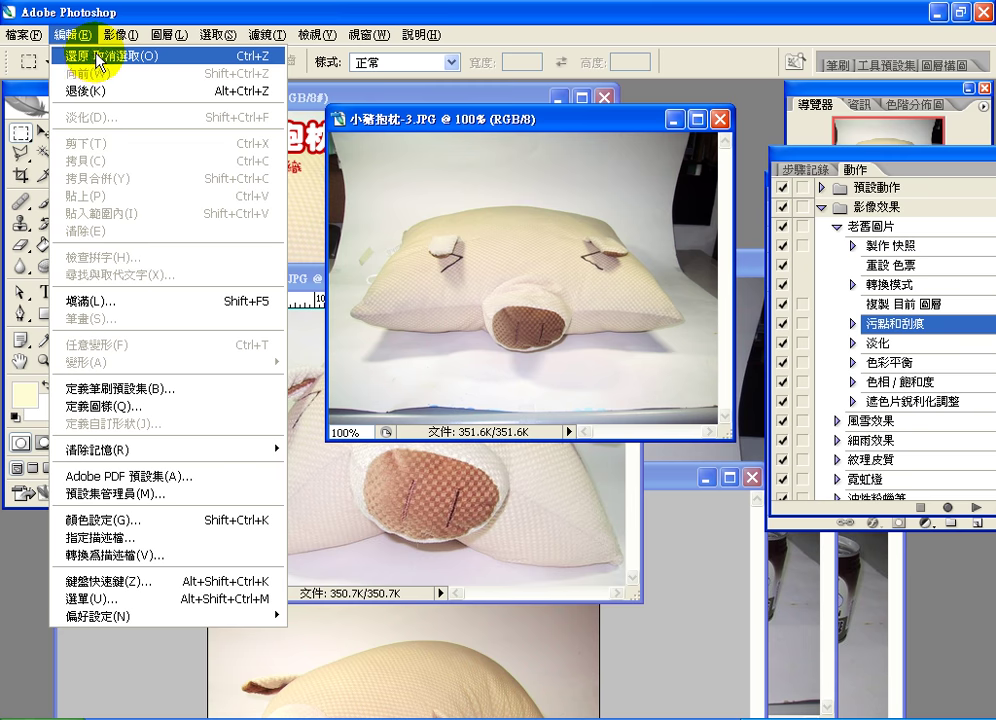
pyautogui.click(97, 56)
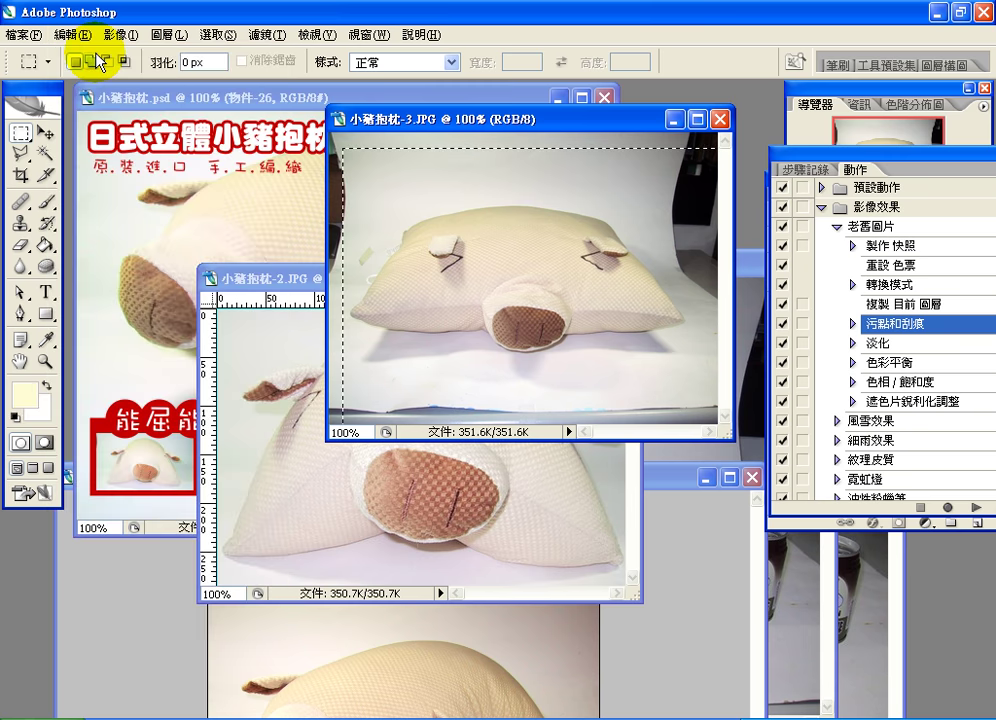
pyautogui.hotkey('ctrl', 'd')
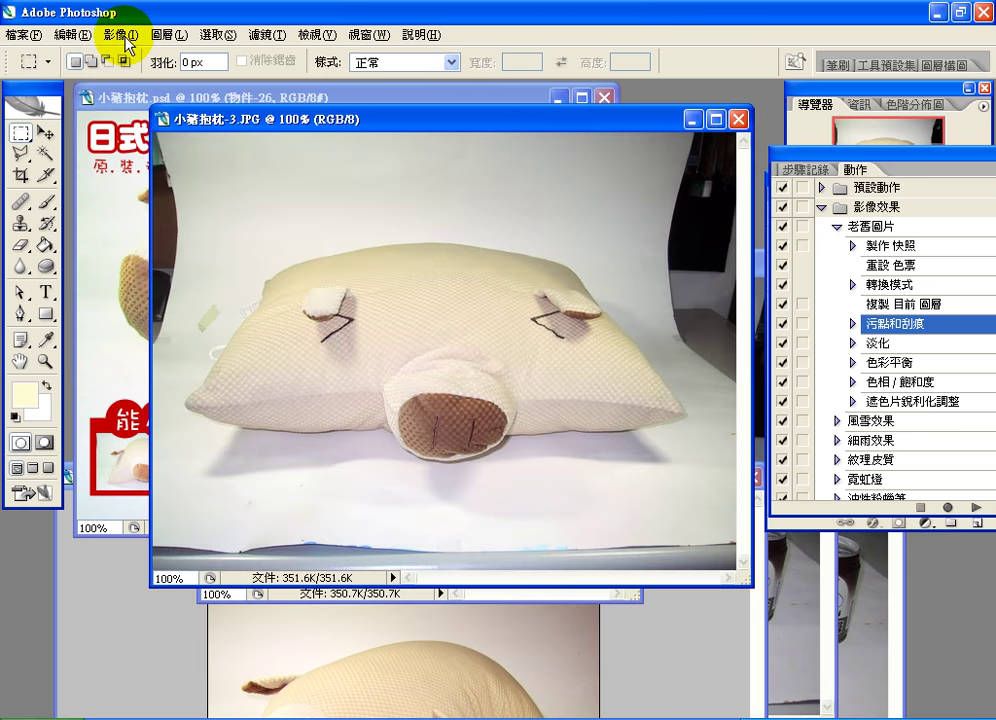
# Resize 小豬抱枕-3.JPG proportionally to a width of 500 pixels.
pyautogui.click(120, 34)
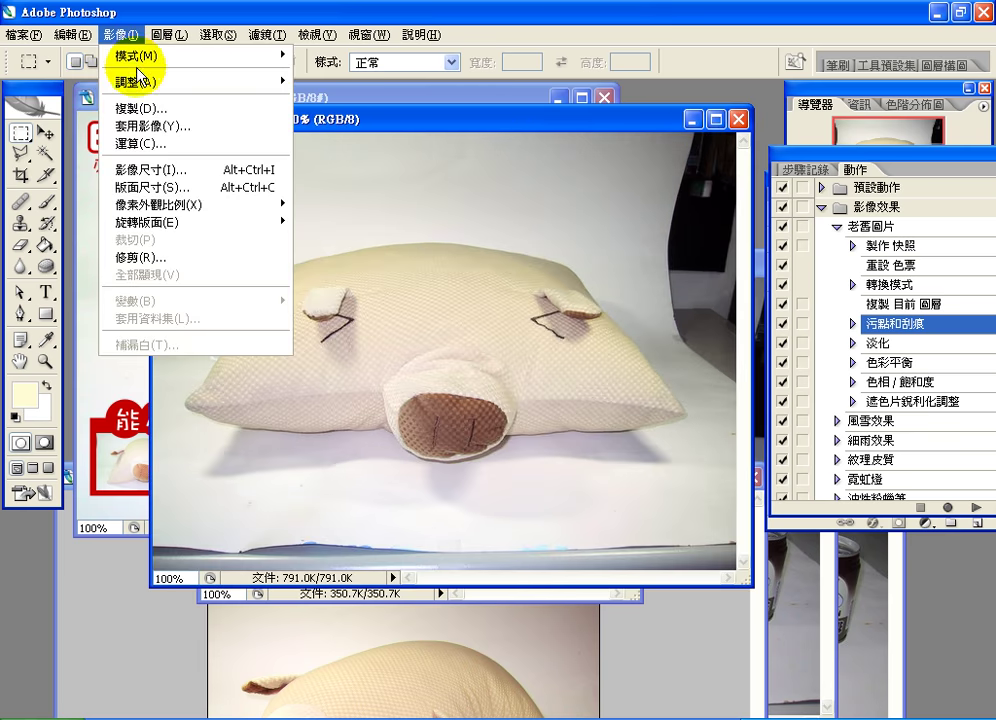
pyautogui.click(178, 169)
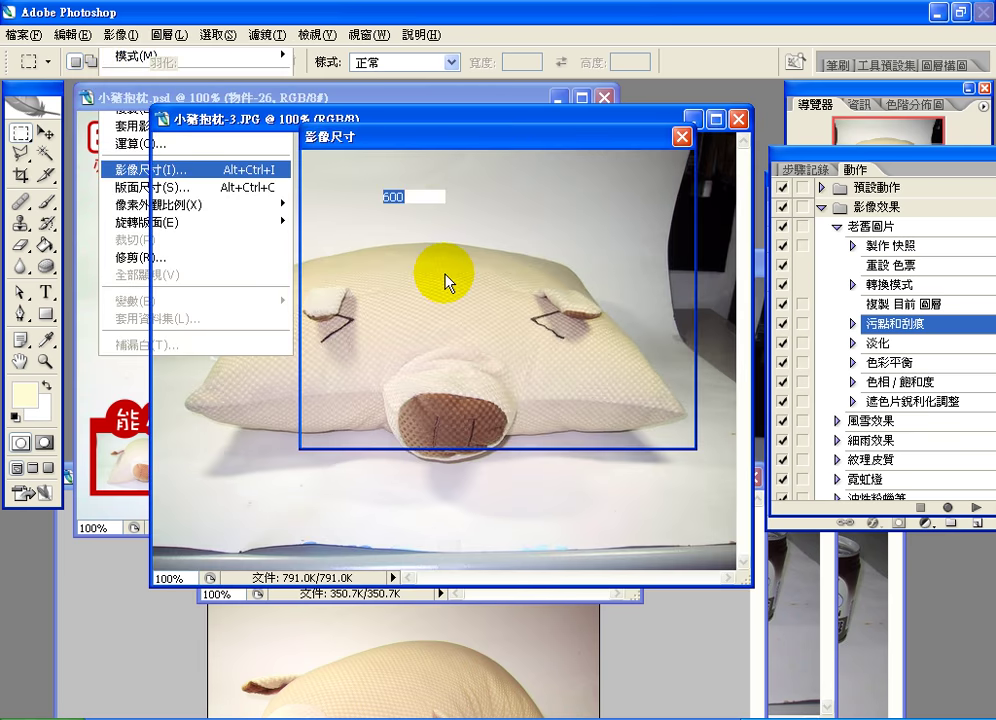
pyautogui.write('50')
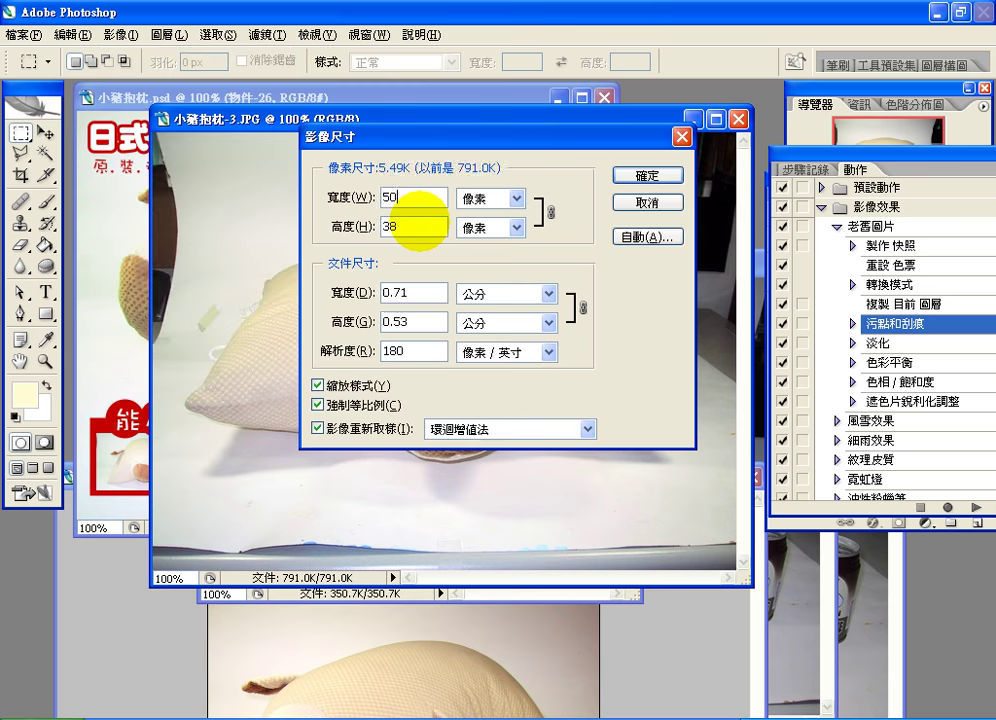
pyautogui.press('Return')
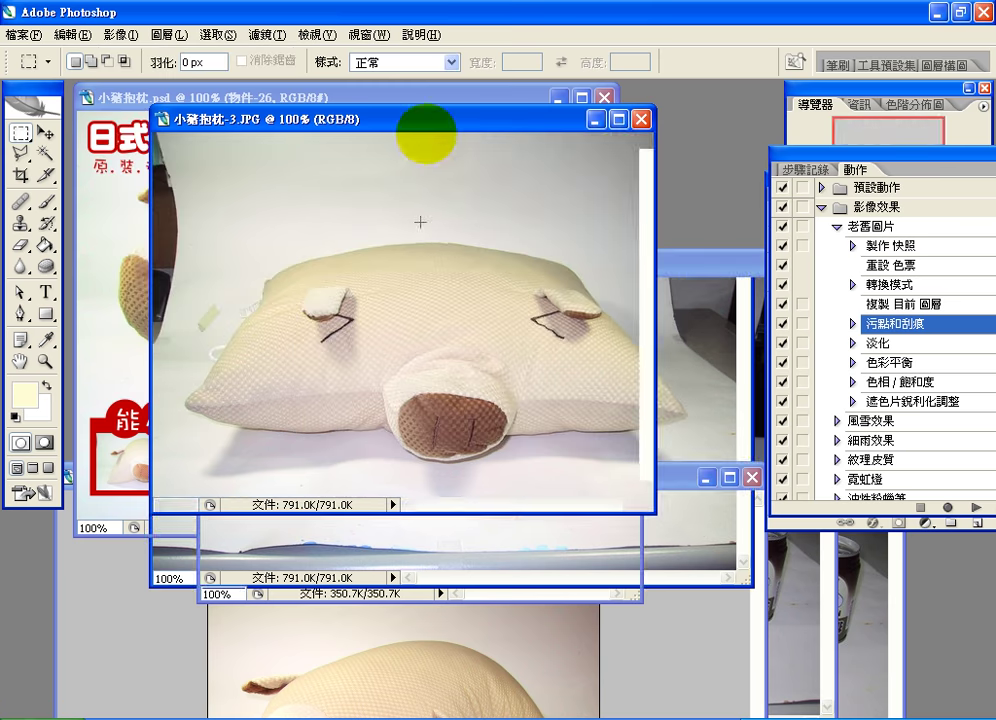
# Transfer the selection outline from 小豬抱枕-2.JPG onto the pillow in 小豬抱枕-3.JPG and crop the image to it.
pyautogui.moveTo(557, 114); pyautogui.dragTo(729, 73)
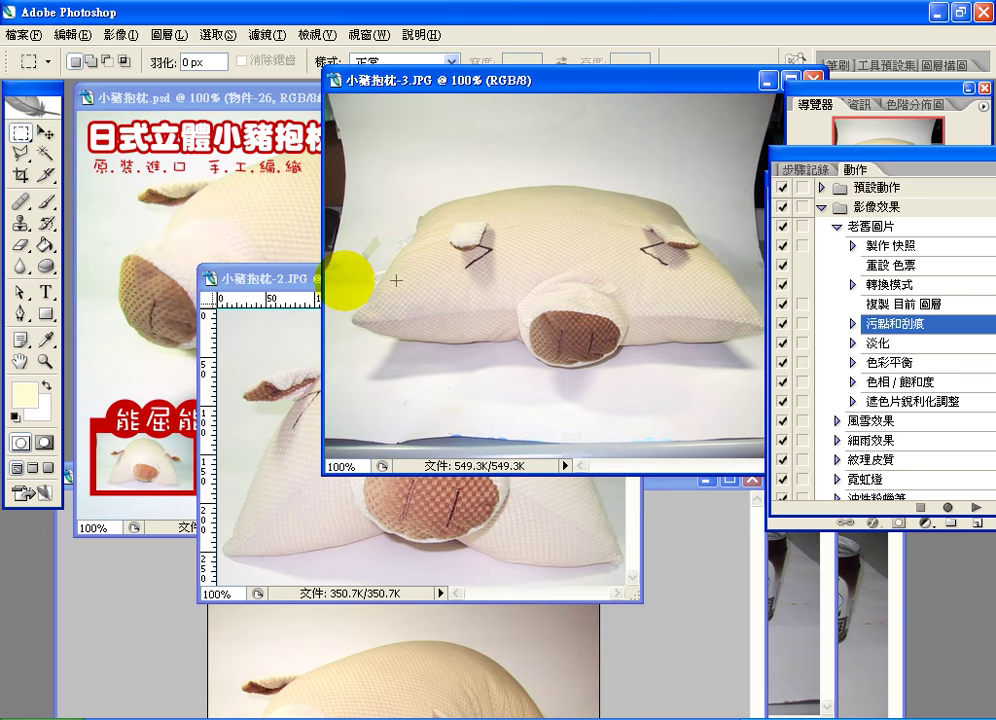
pyautogui.click(238, 278)
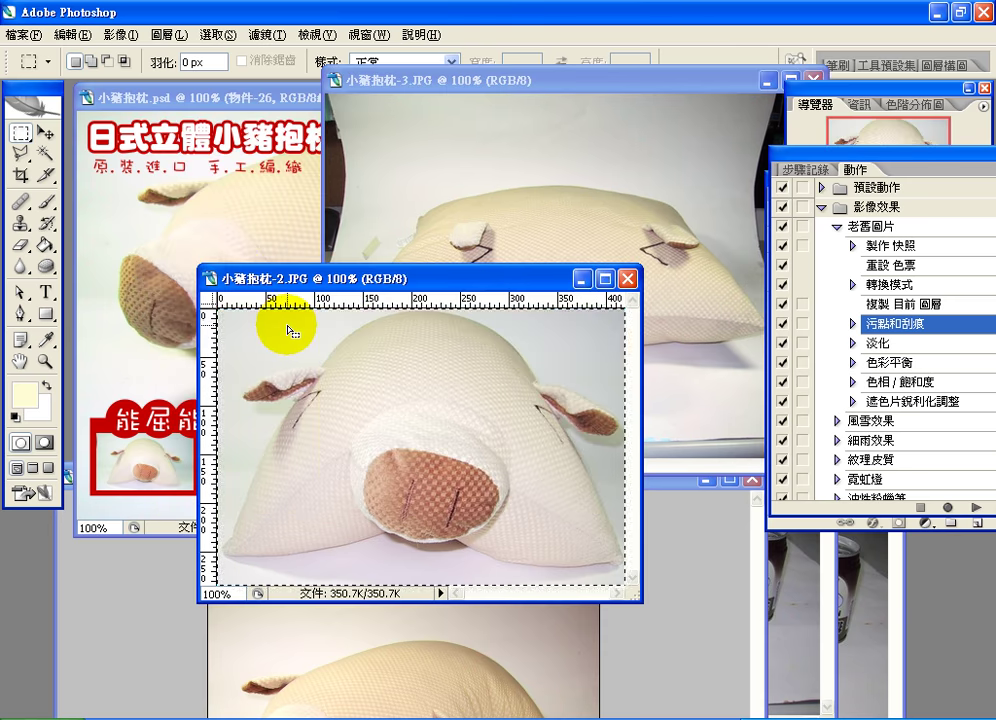
pyautogui.moveTo(289, 329); pyautogui.dragTo(443, 172)
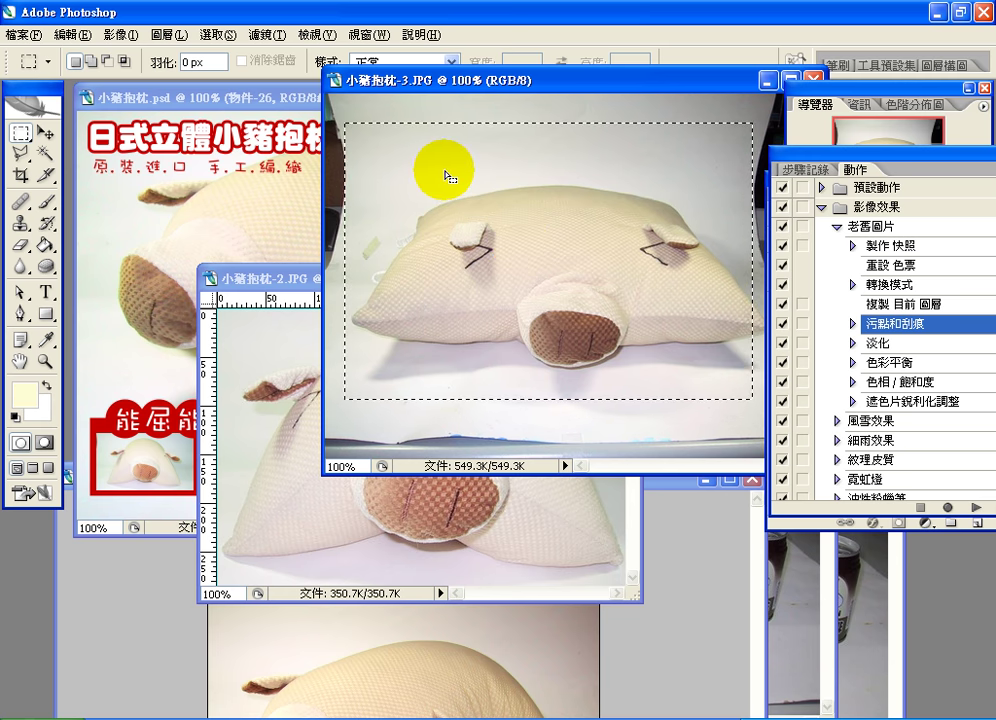
pyautogui.click(130, 35)
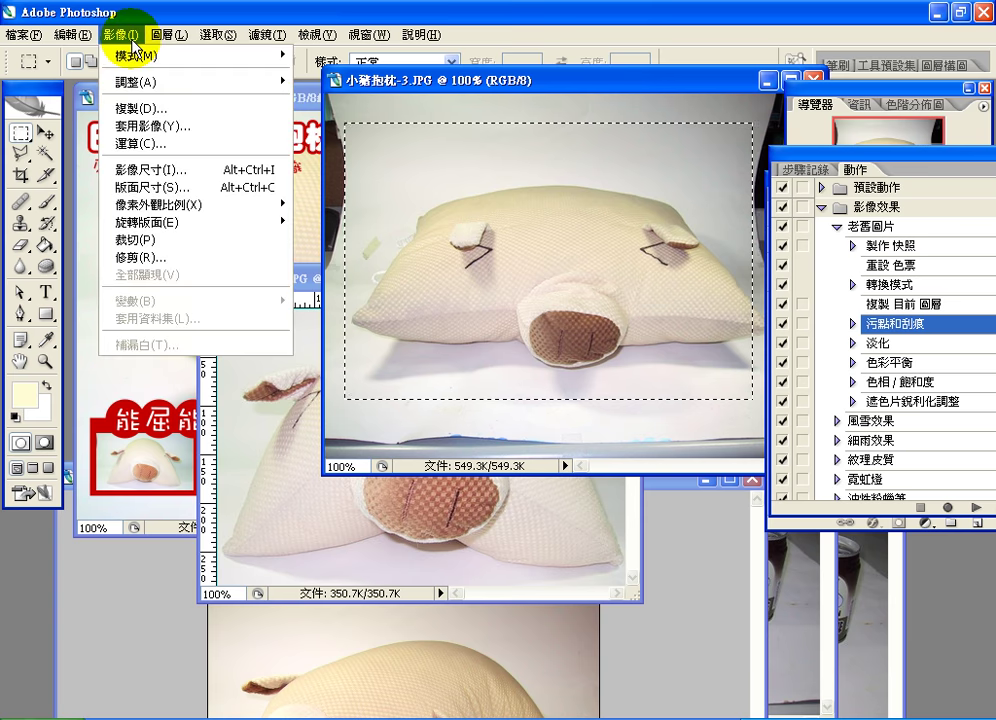
pyautogui.click(152, 243)
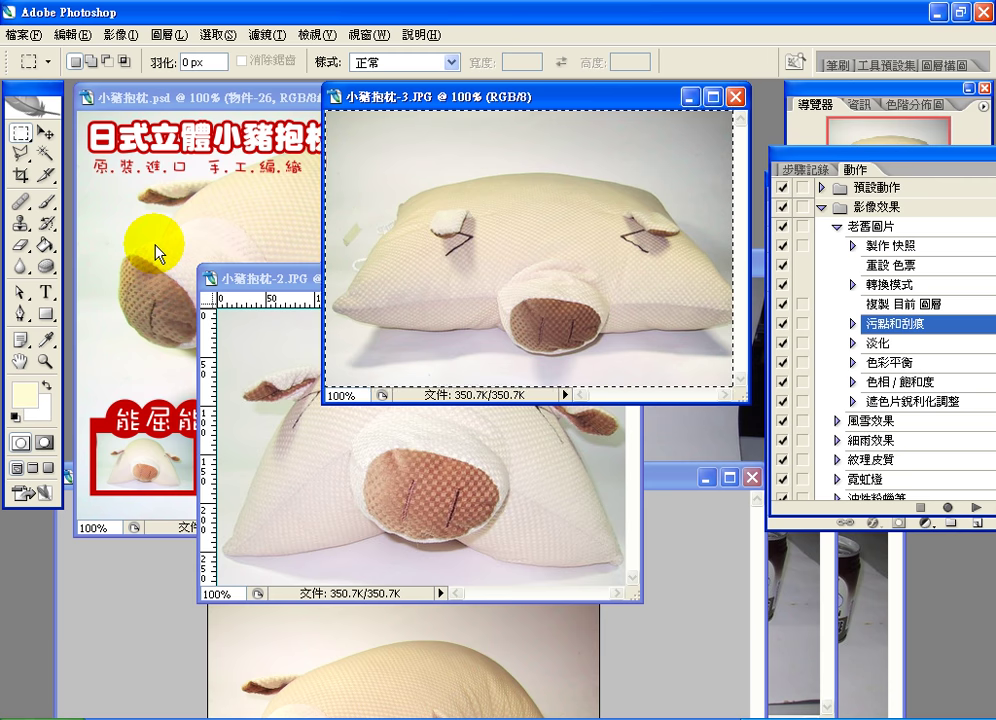
# Review the ad layout in 小豬抱枕.psd, switch to 小豬抱枕-4.JPG and reposition its image window.
pyautogui.click(268, 98)
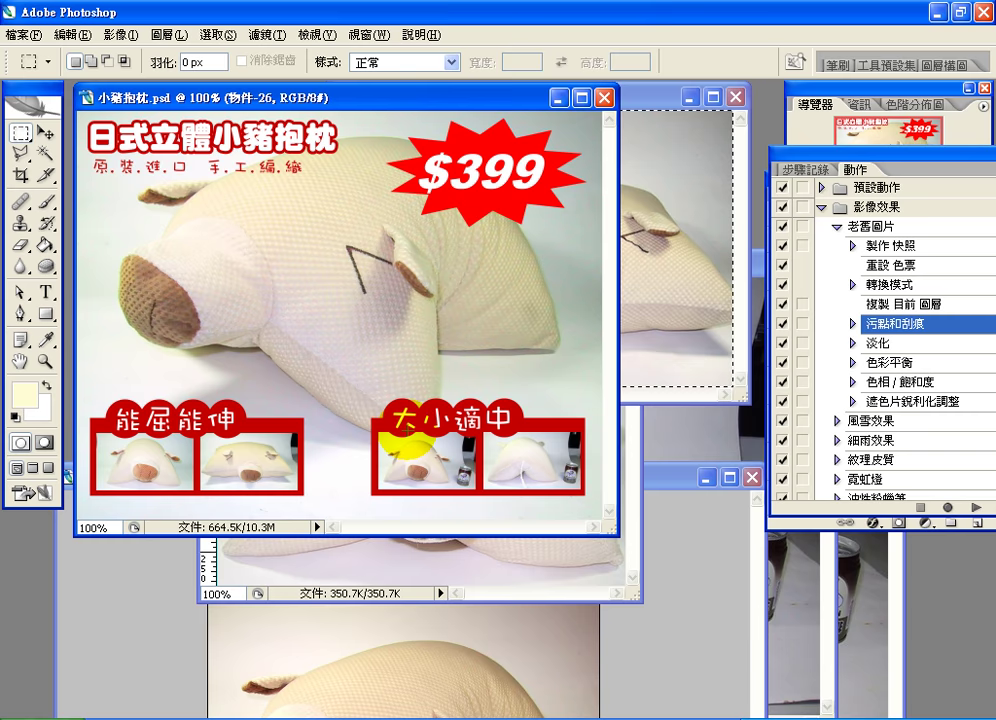
pyautogui.click(392, 262)
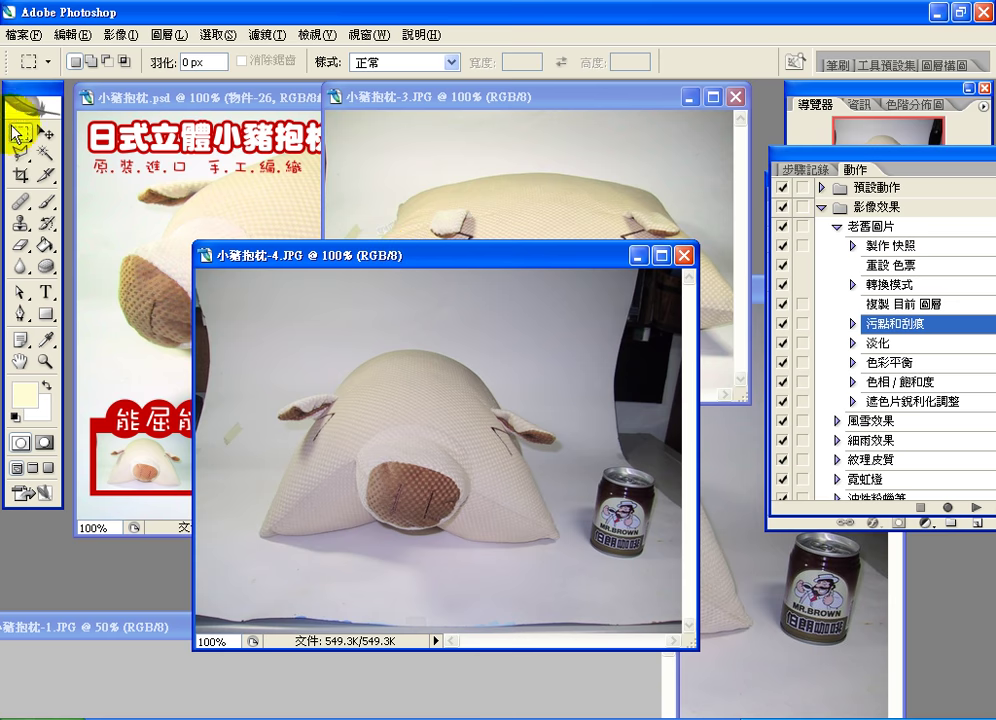
pyautogui.moveTo(364, 258); pyautogui.dragTo(326, 228)
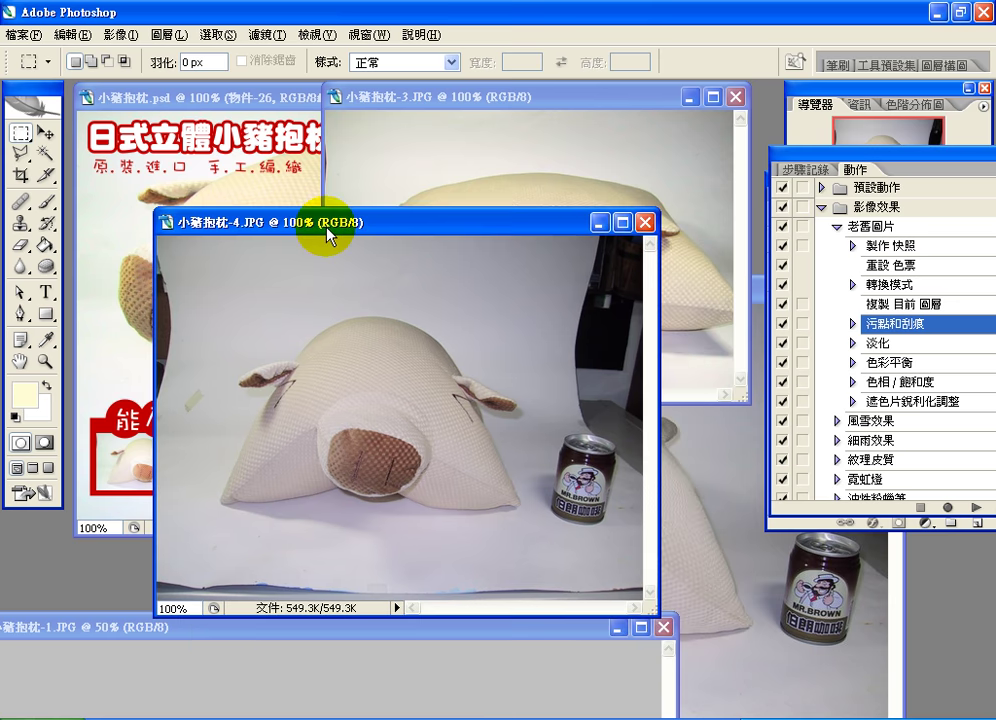
pyautogui.click(126, 34)
pyautogui.moveTo(131, 86)
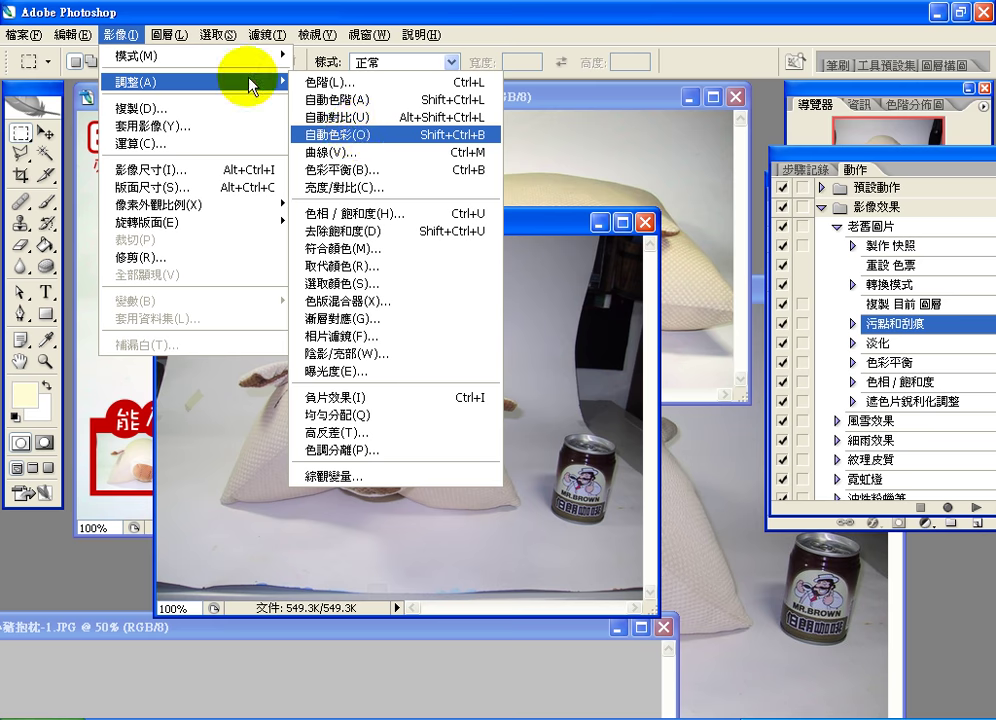
pyautogui.click(55, 185)
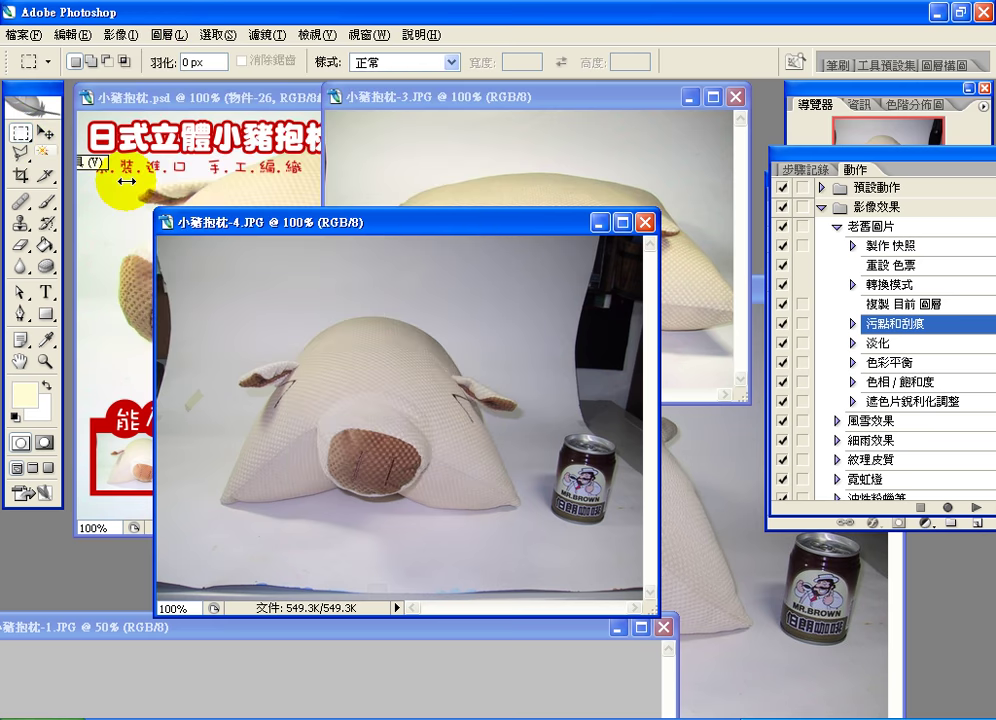
# Bring 小豬抱枕-5.JPG to the front, reposition its window and select a rectangle around the pillow and coffee can.
pyautogui.click(368, 34)
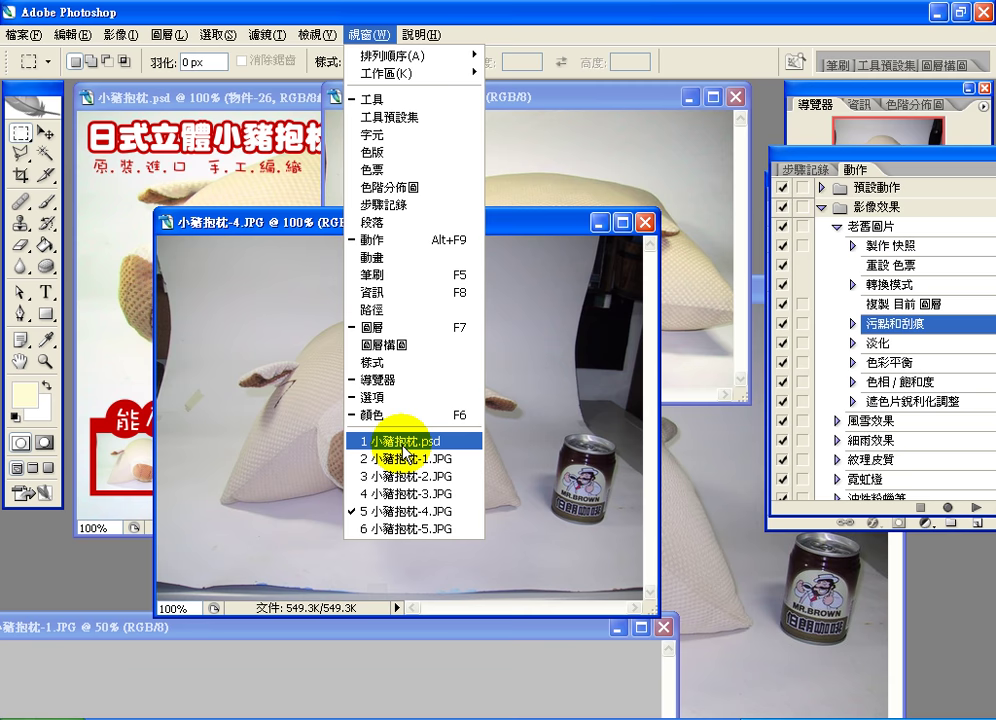
pyautogui.click(405, 538)
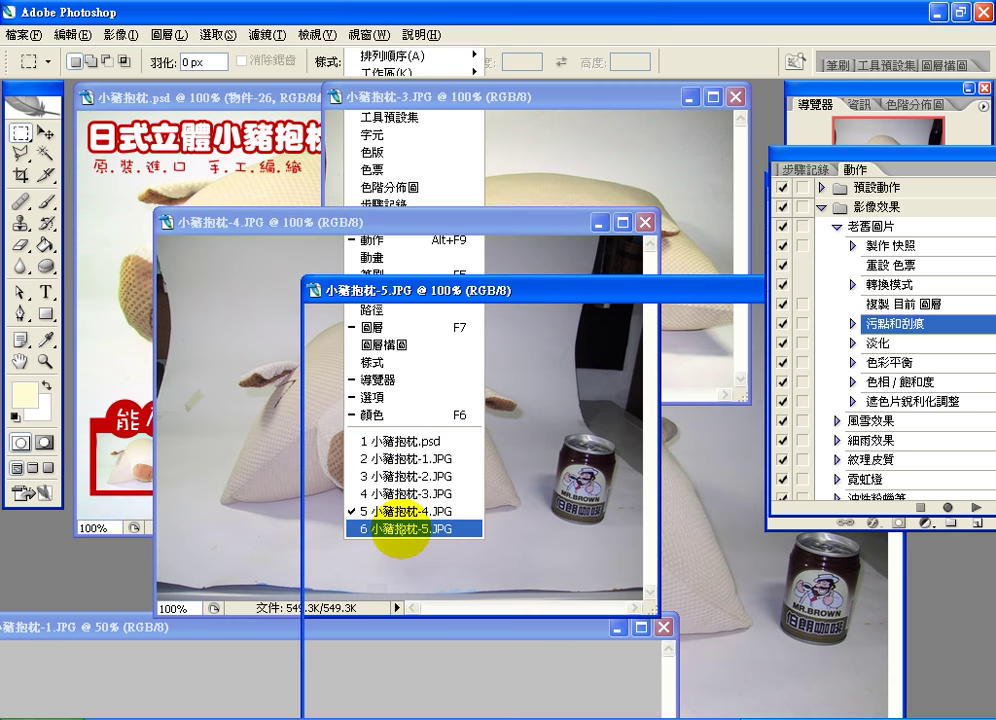
pyautogui.moveTo(460, 291); pyautogui.dragTo(265, 133)
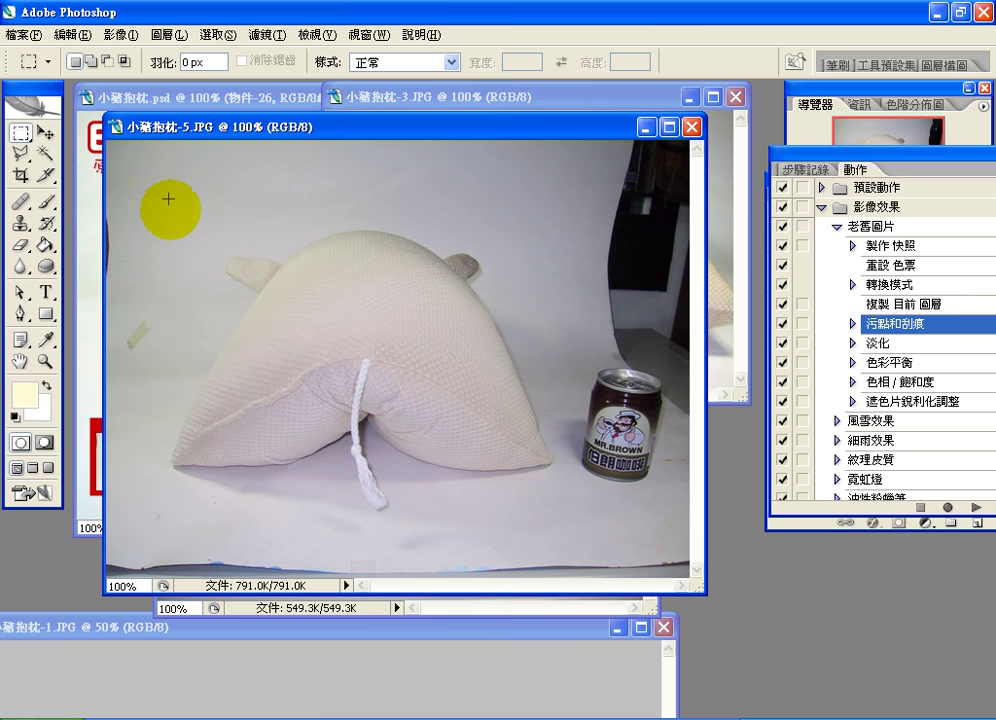
pyautogui.moveTo(168, 198); pyautogui.dragTo(287, 336)
pyautogui.moveTo(541, 499); pyautogui.dragTo(675, 527)
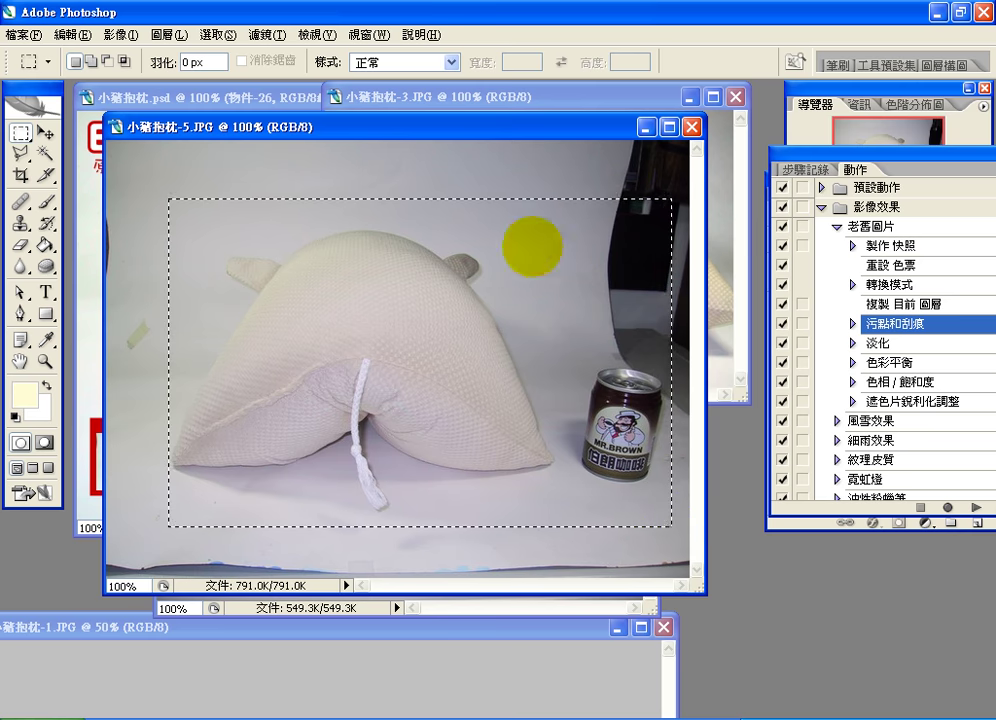
# Move the 小豬抱枕-5.JPG window lower and bring 小豬抱枕-4.JPG to the front.
pyautogui.moveTo(400, 127); pyautogui.dragTo(358, 207)
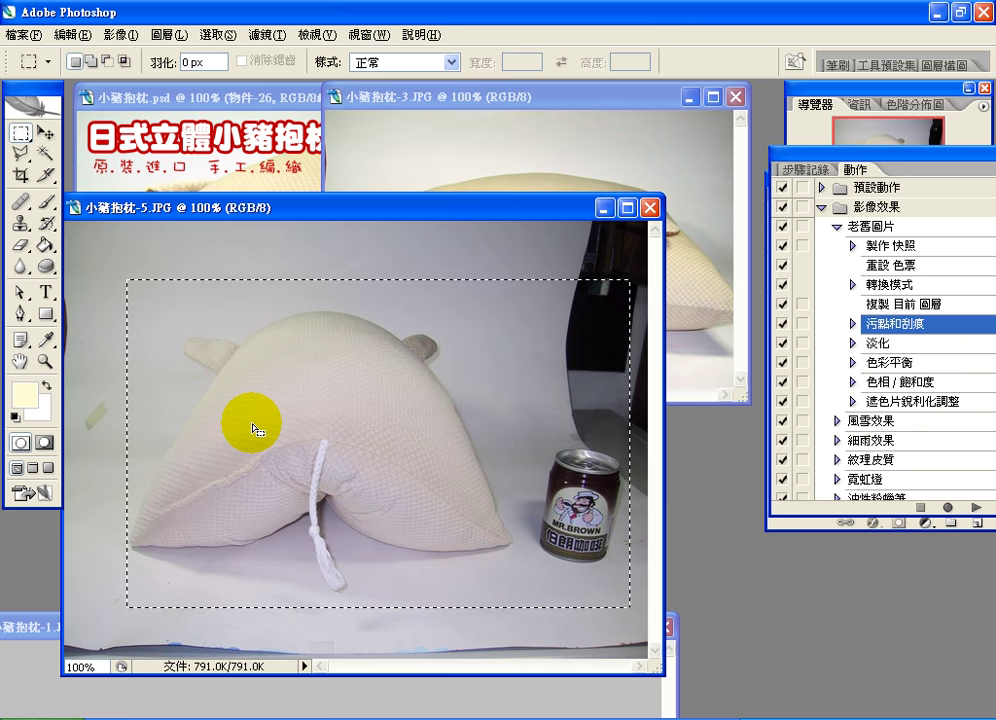
pyautogui.click(366, 34)
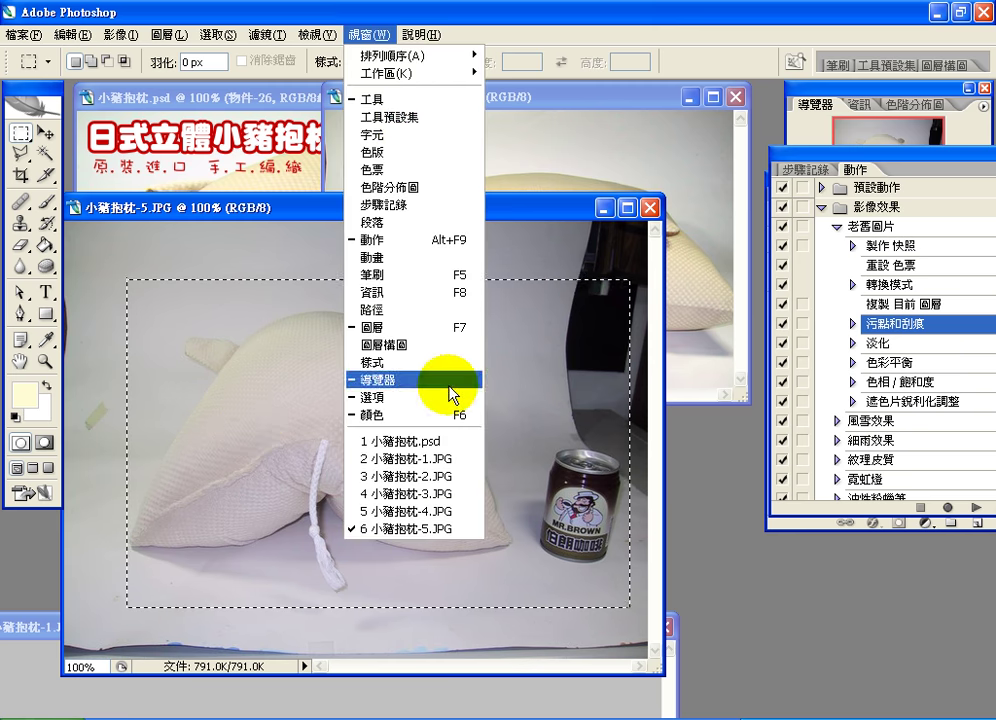
pyautogui.click(457, 512)
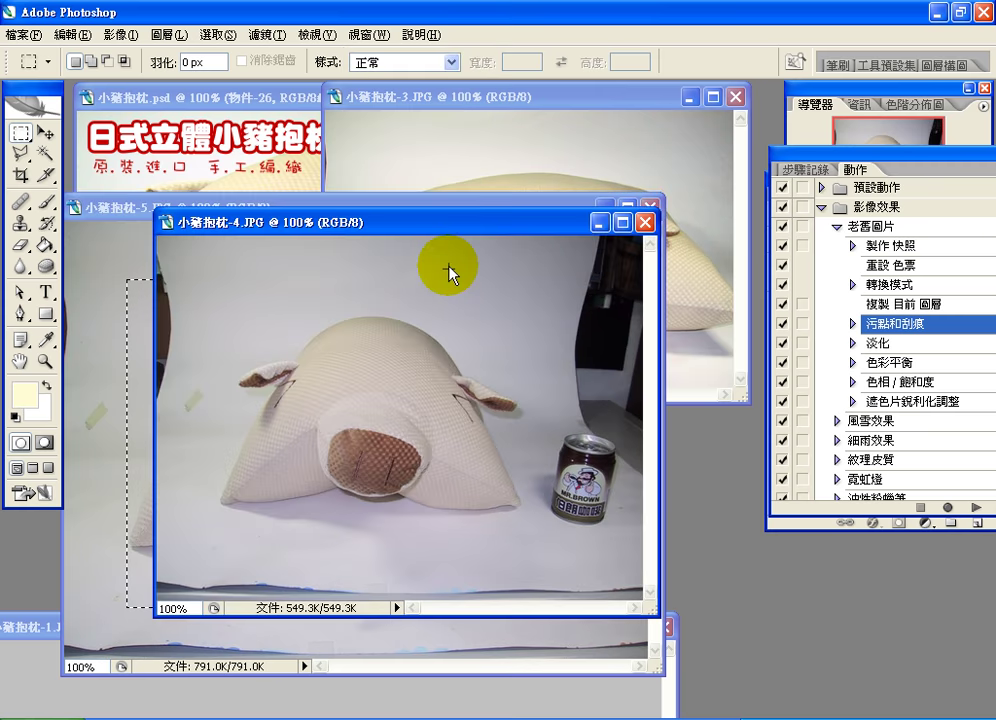
# Transfer the selection outline from 小豬抱枕-5.JPG onto 小豬抱枕-4.JPG, position it around the pillow and coffee can, and crop the image to it.
pyautogui.moveTo(480, 232); pyautogui.dragTo(599, 103)
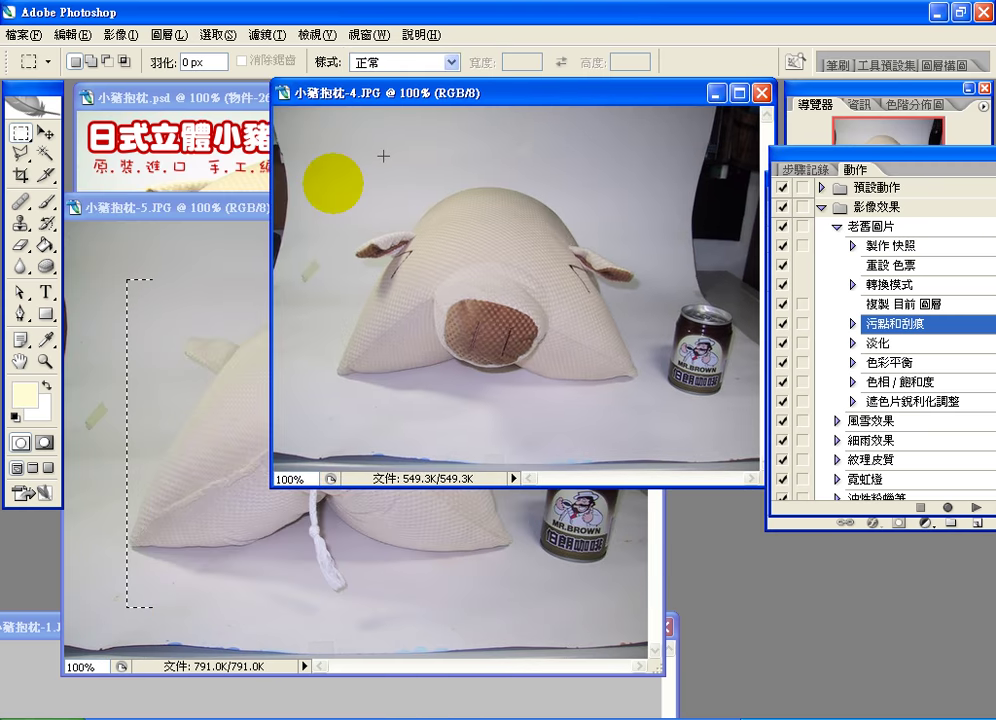
pyautogui.click(200, 210)
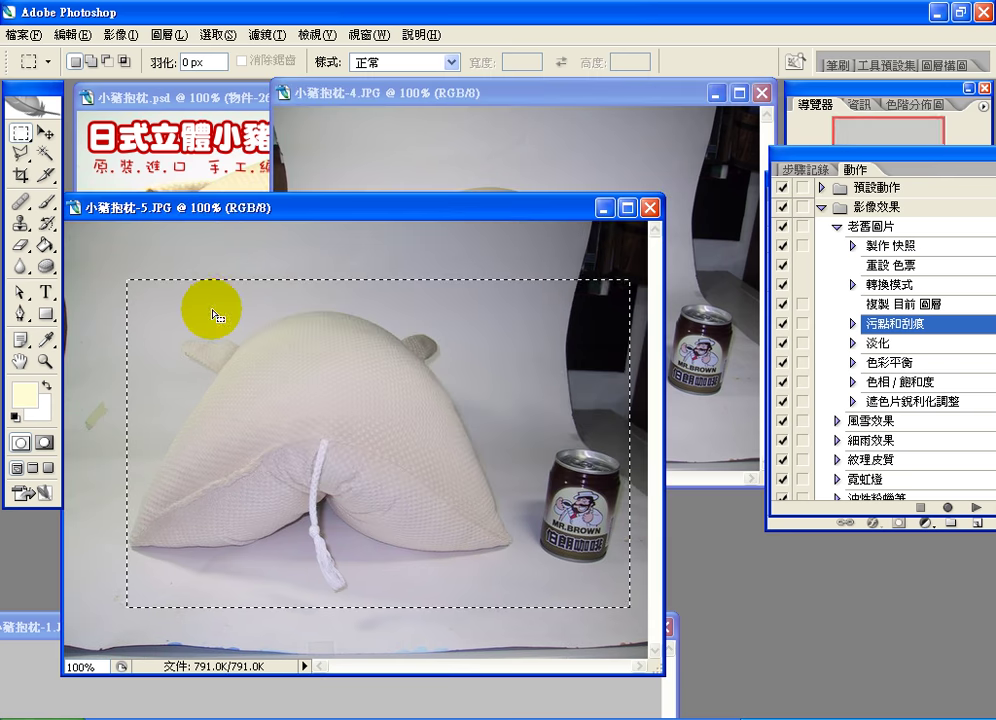
pyautogui.moveTo(217, 311); pyautogui.dragTo(400, 160)
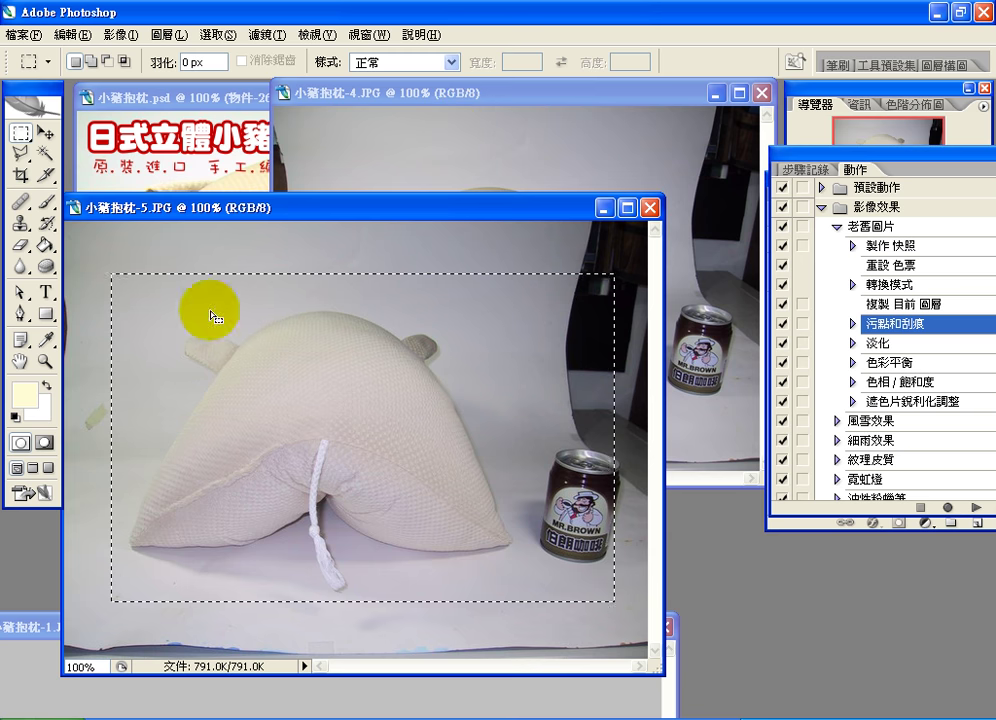
pyautogui.moveTo(205, 305); pyautogui.dragTo(240, 281)
pyautogui.moveTo(405, 168); pyautogui.dragTo(405, 168)
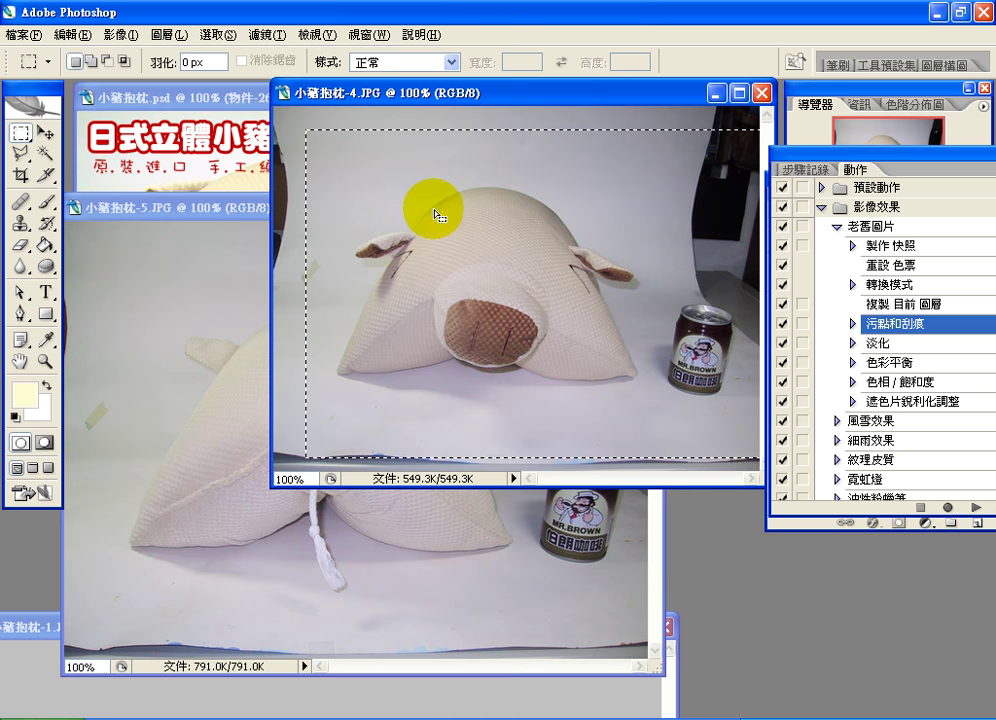
pyautogui.moveTo(430, 214); pyautogui.dragTo(400, 207)
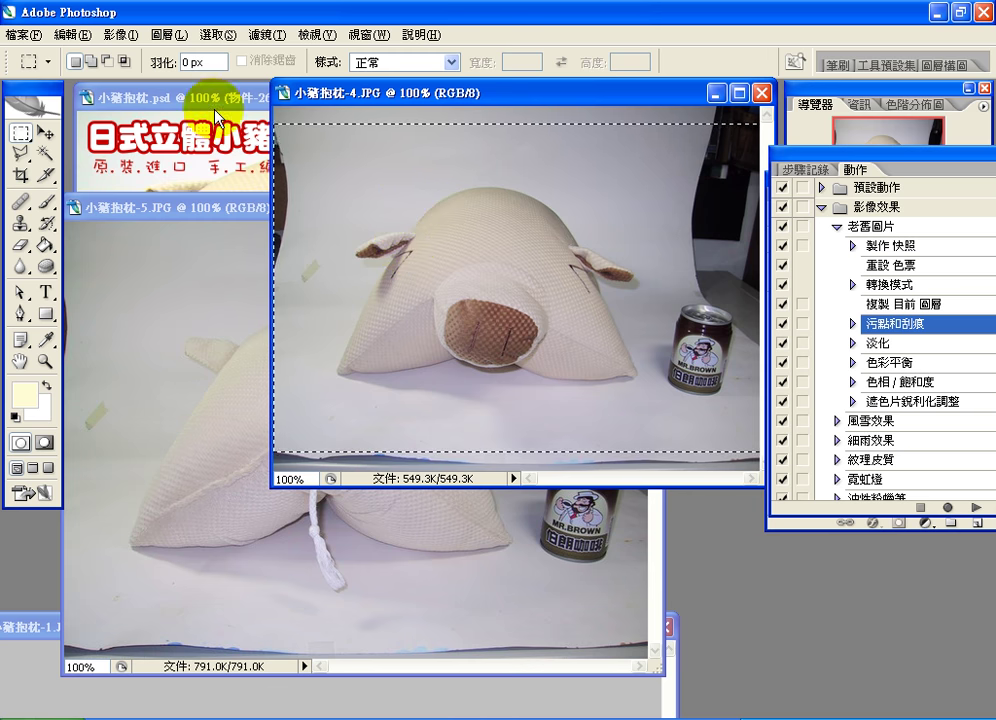
pyautogui.click(123, 38)
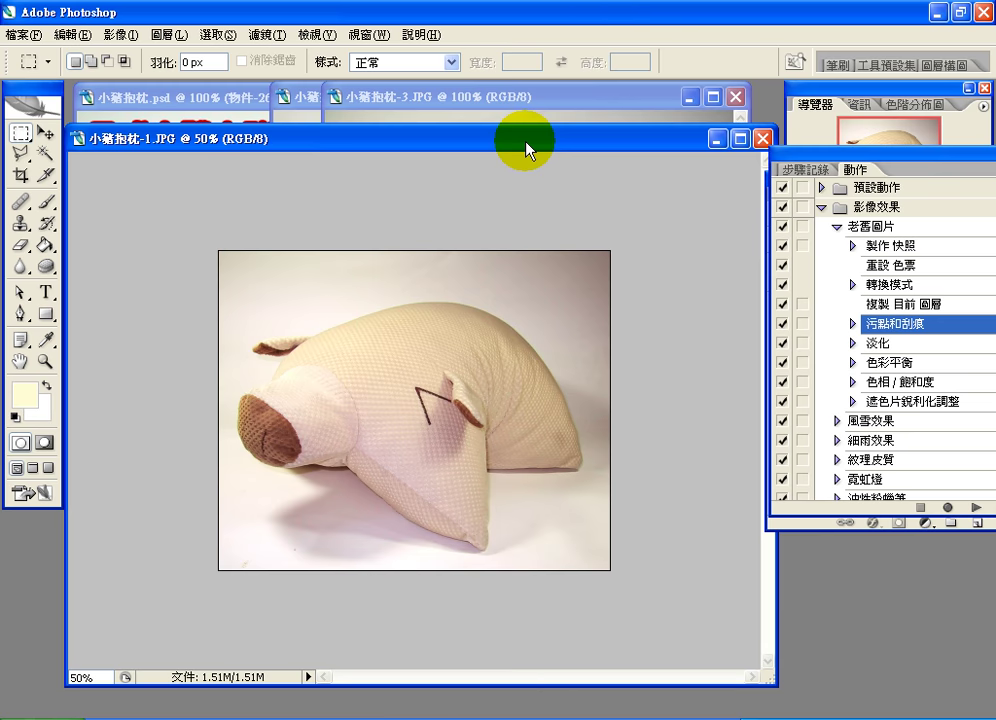
# Move the 小豬抱枕-1.JPG window lower and bring 小豬抱枕-4.JPG to the front above it.
pyautogui.moveTo(527, 150); pyautogui.dragTo(550, 261)
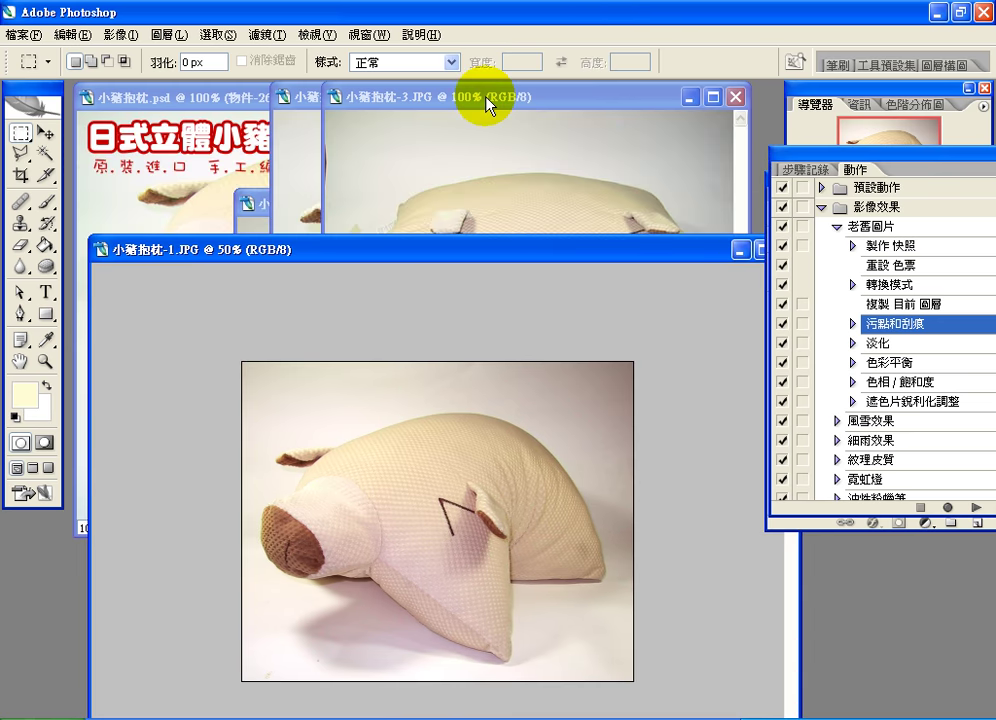
pyautogui.click(486, 104)
pyautogui.click(306, 99)
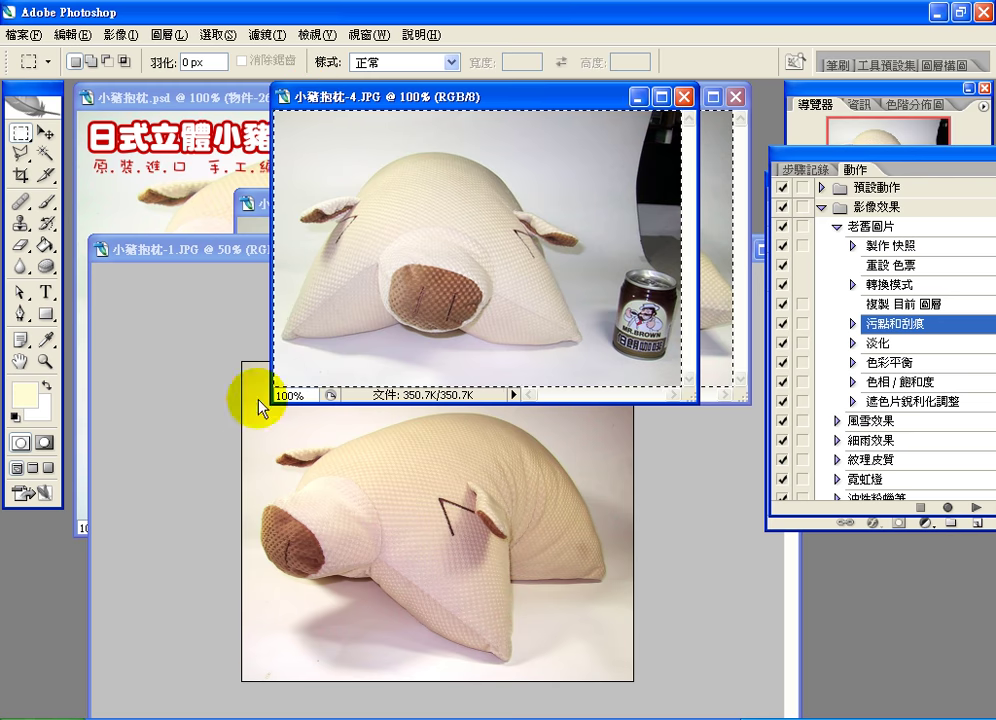
pyautogui.moveTo(233, 256); pyautogui.dragTo(212, 392)
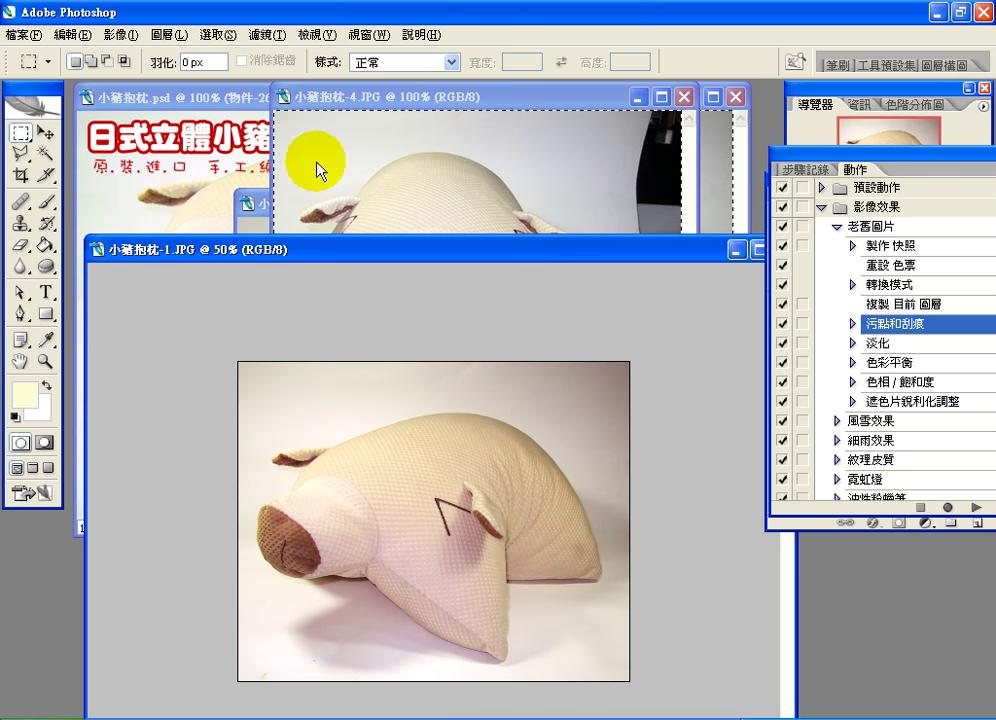
pyautogui.click(340, 103)
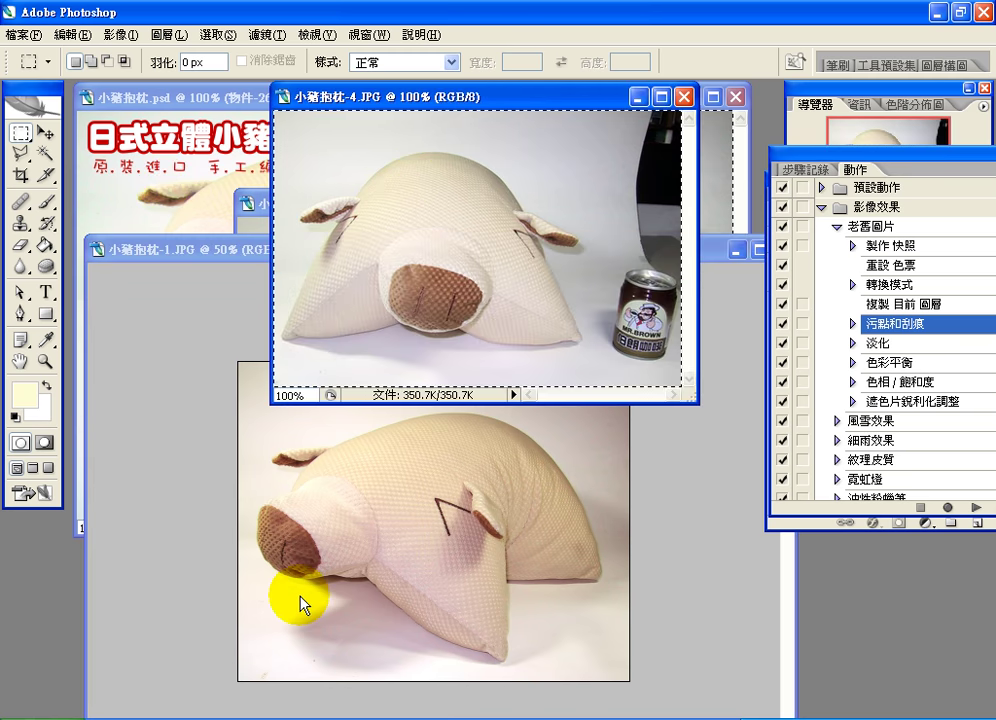
# Check the pixel dimensions of 小豬抱枕-1.JPG without changing them.
pyautogui.click(187, 252)
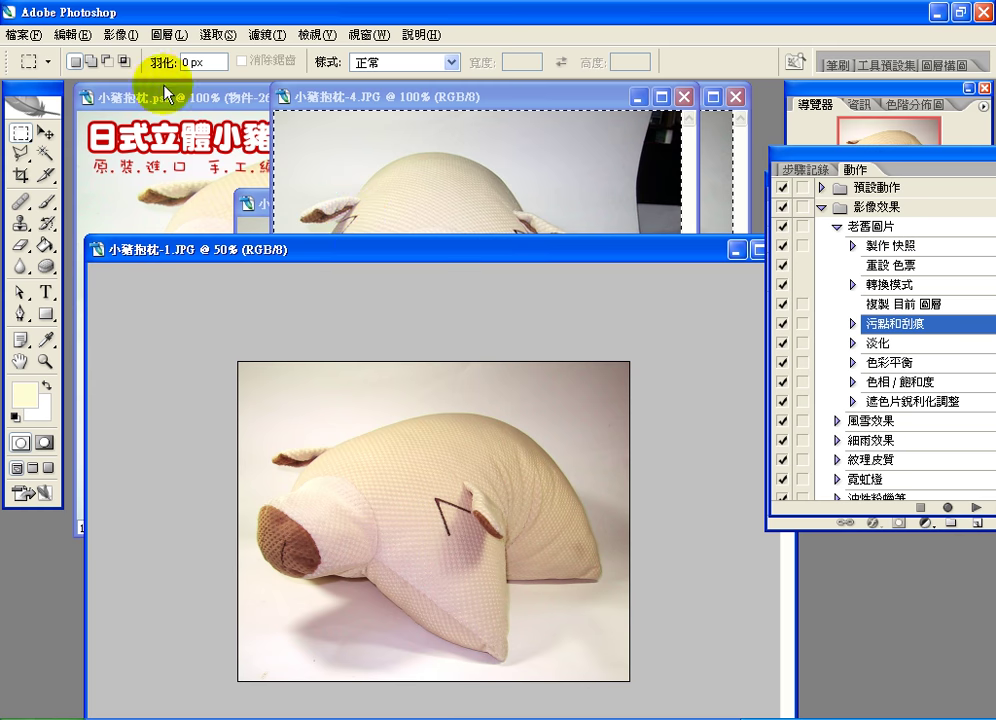
pyautogui.click(135, 35)
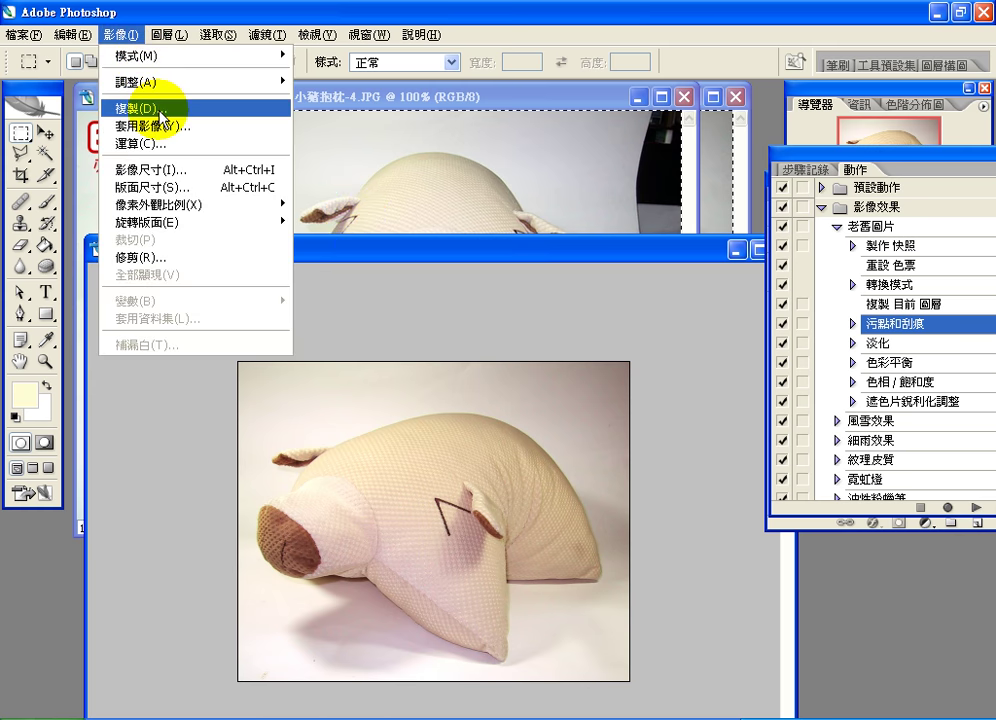
pyautogui.click(170, 170)
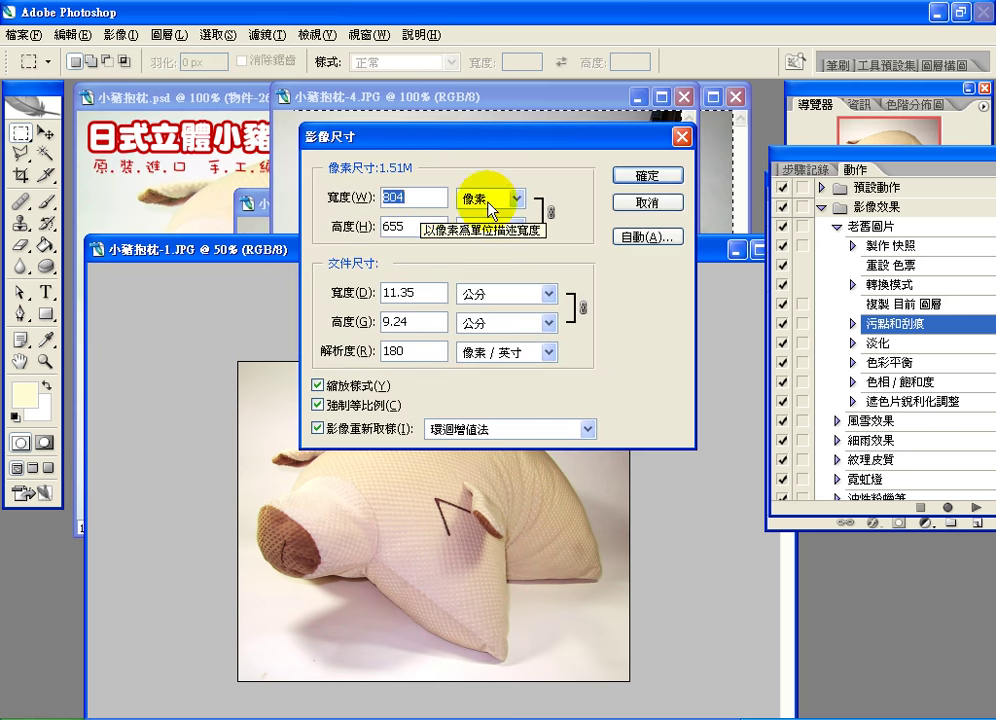
pyautogui.click(652, 202)
# Bring 小豬抱枕-4.JPG to the front and move the actions palette aside to uncover the layers palette.
pyautogui.click(425, 100)
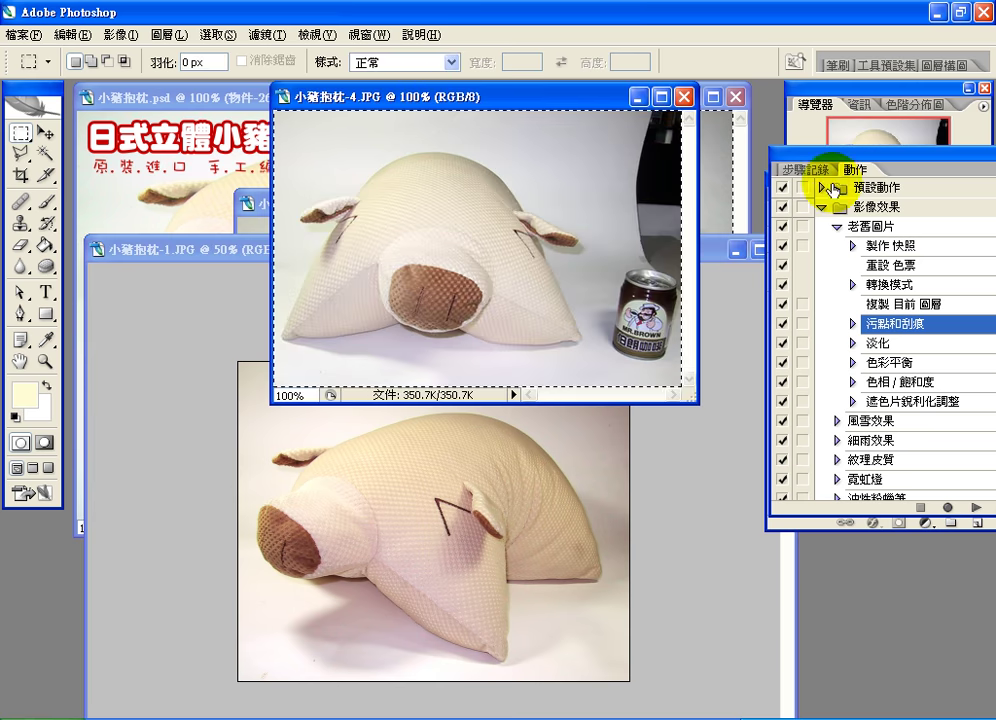
pyautogui.moveTo(814, 189)
pyautogui.mouseDown()
pyautogui.moveTo(969, 182)
pyautogui.moveTo(840, 382)
pyautogui.moveTo(822, 189)
pyautogui.mouseUp()
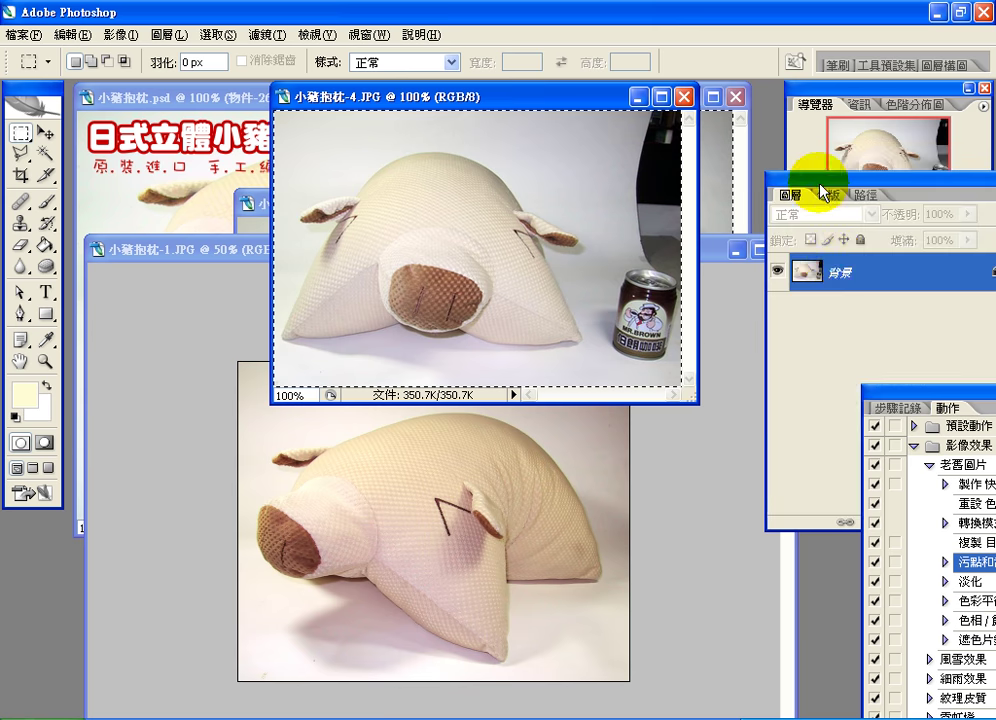
# Try adding the cropped 小豬抱枕-4.JPG picture at its current size as a layer in 小豬抱枕-1.JPG, and undo it.
pyautogui.moveTo(805, 269); pyautogui.dragTo(356, 561)
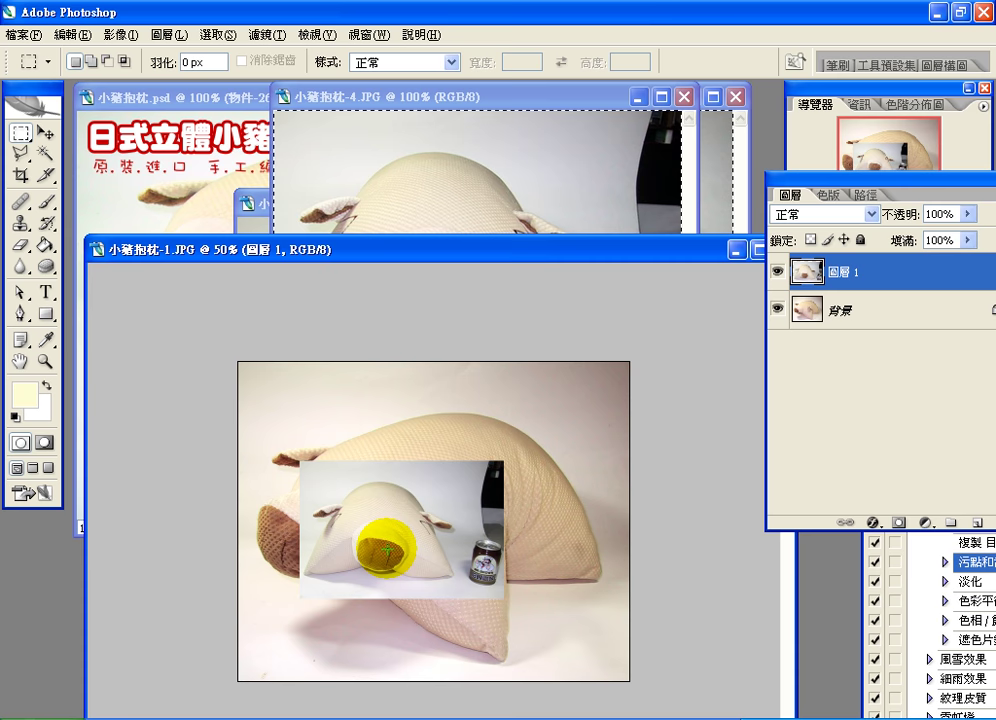
pyautogui.hotkey('ctrl', 'z')
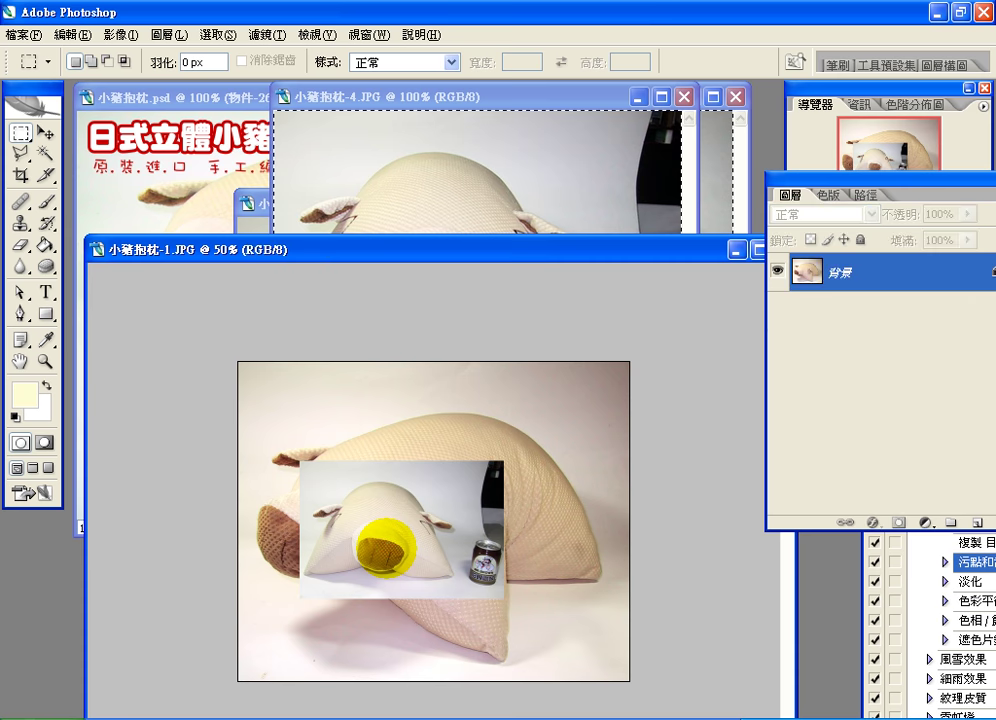
# Resize 小豬抱枕-4.JPG proportionally to a width of 150 pixels.
pyautogui.click(432, 112)
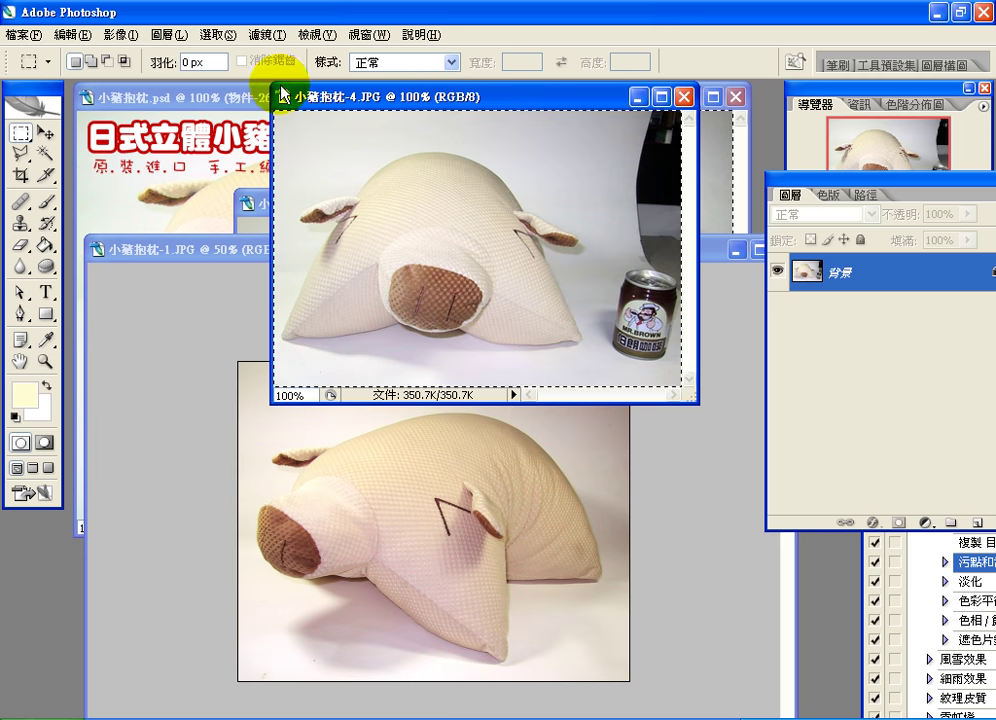
pyautogui.click(120, 38)
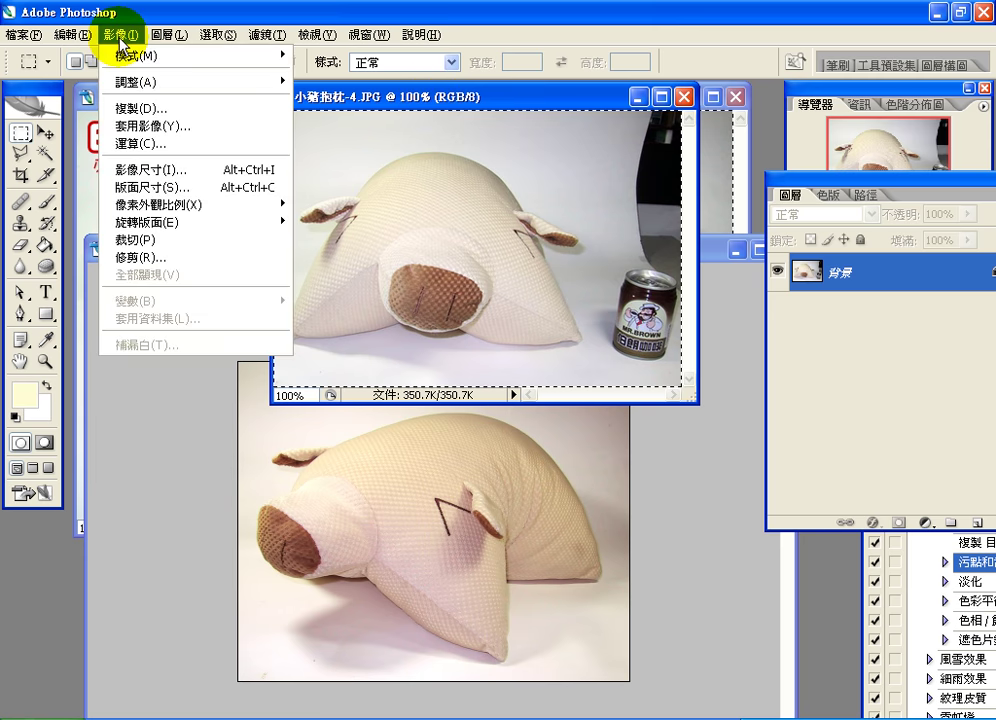
pyautogui.click(150, 175)
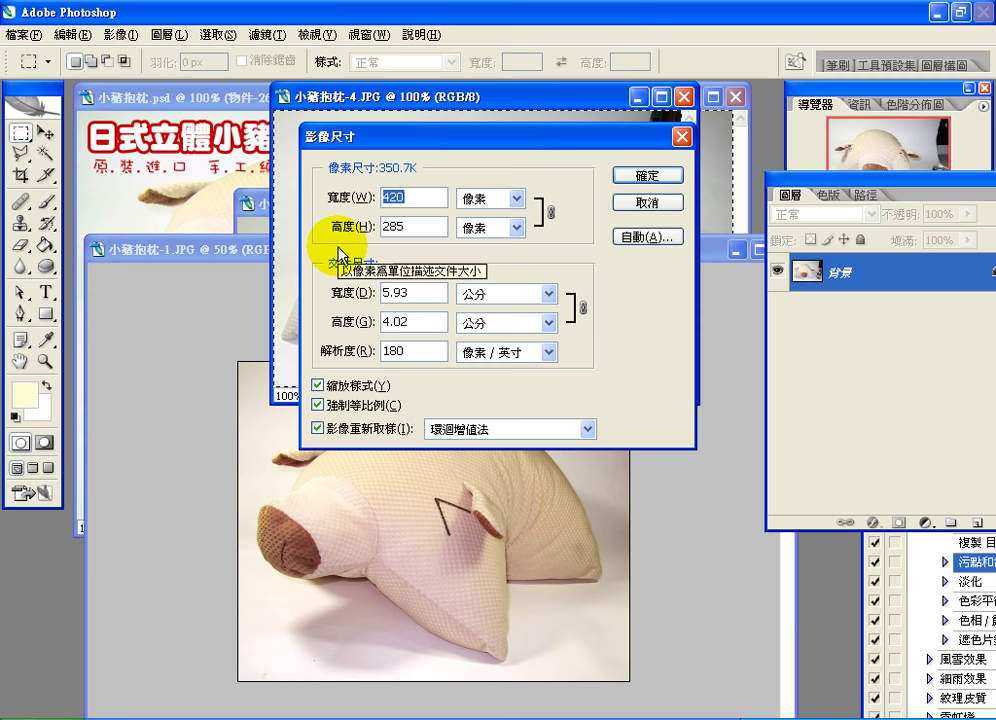
pyautogui.write('150')
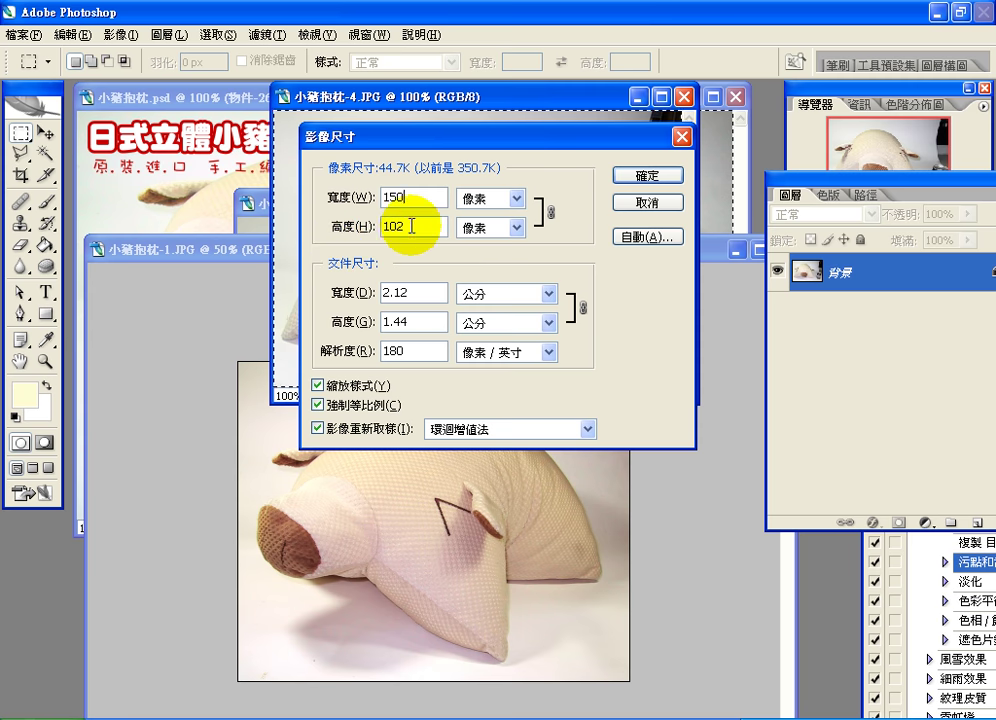
pyautogui.click(612, 174)
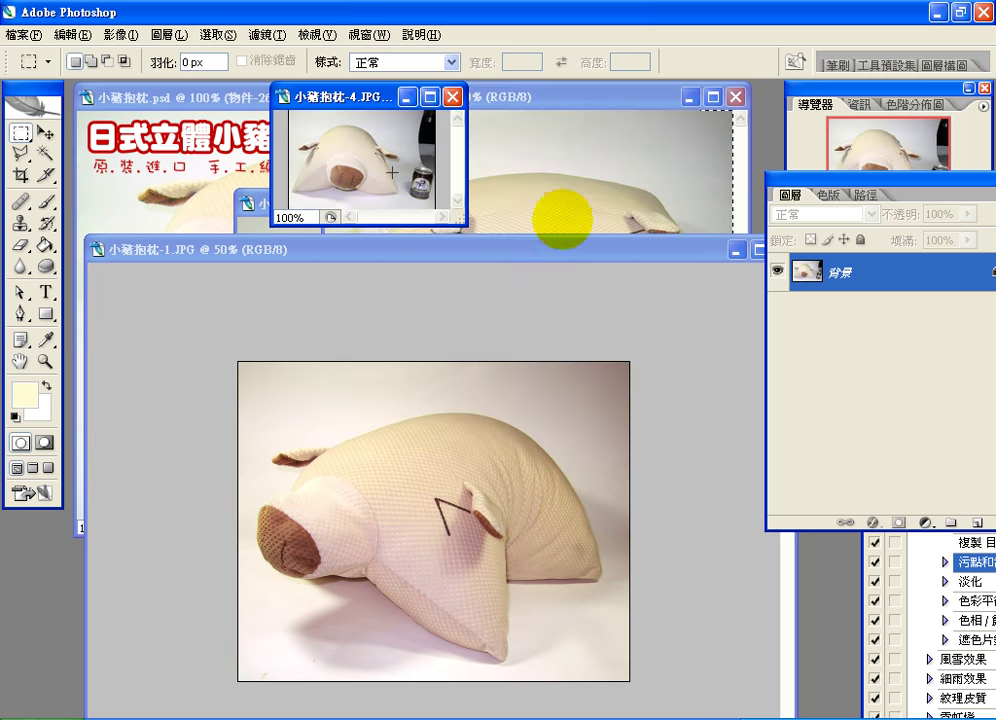
# Copy the reduced 小豬抱枕-4.JPG picture into 小豬抱枕-1.JPG, place it in the photo's lower-left area, and minimize the source image.
pyautogui.moveTo(860, 272); pyautogui.dragTo(328, 611)
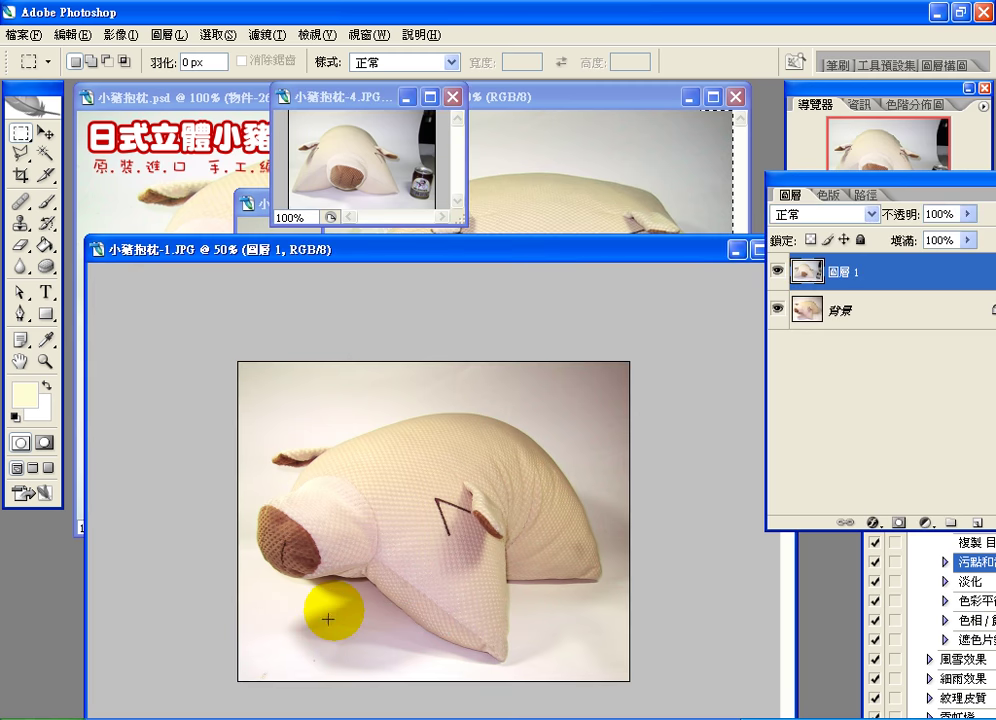
pyautogui.click(45, 131)
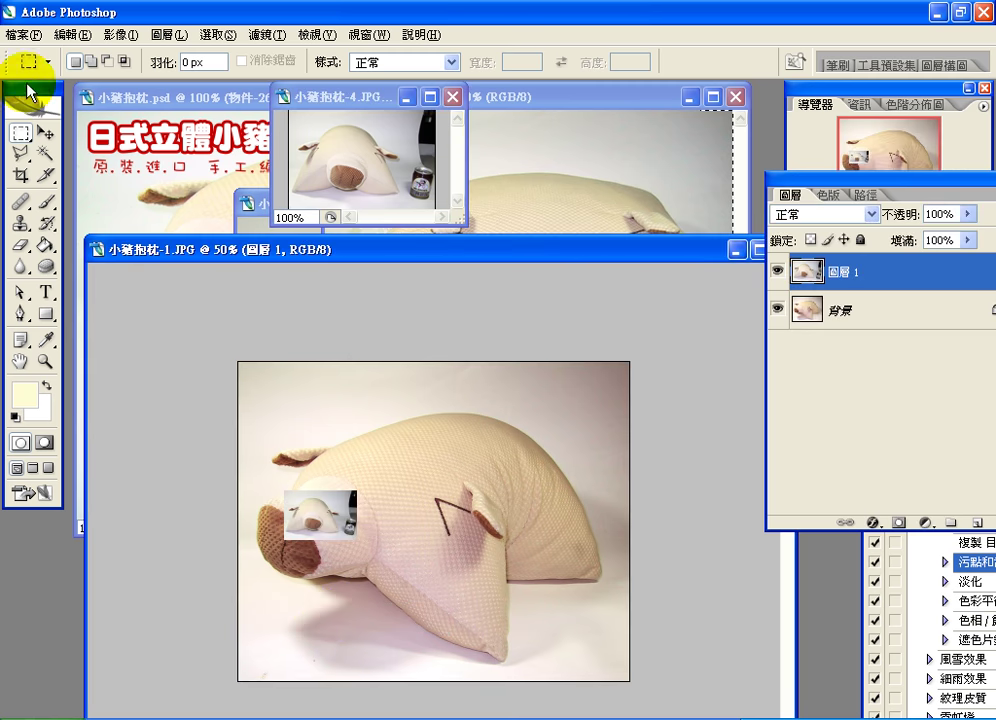
pyautogui.moveTo(311, 512); pyautogui.dragTo(305, 634)
pyautogui.hotkey('ctrl', '+')
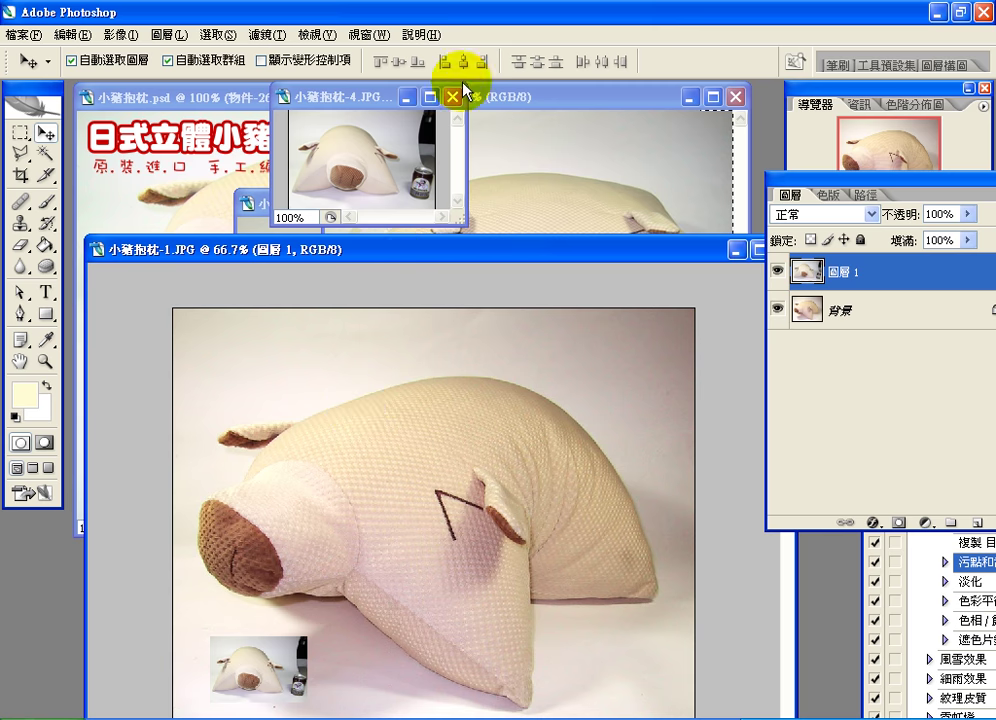
pyautogui.click(406, 107)
# Resize 小豬抱枕-3.JPG proportionally to a width of 150 pixels.
pyautogui.click(433, 104)
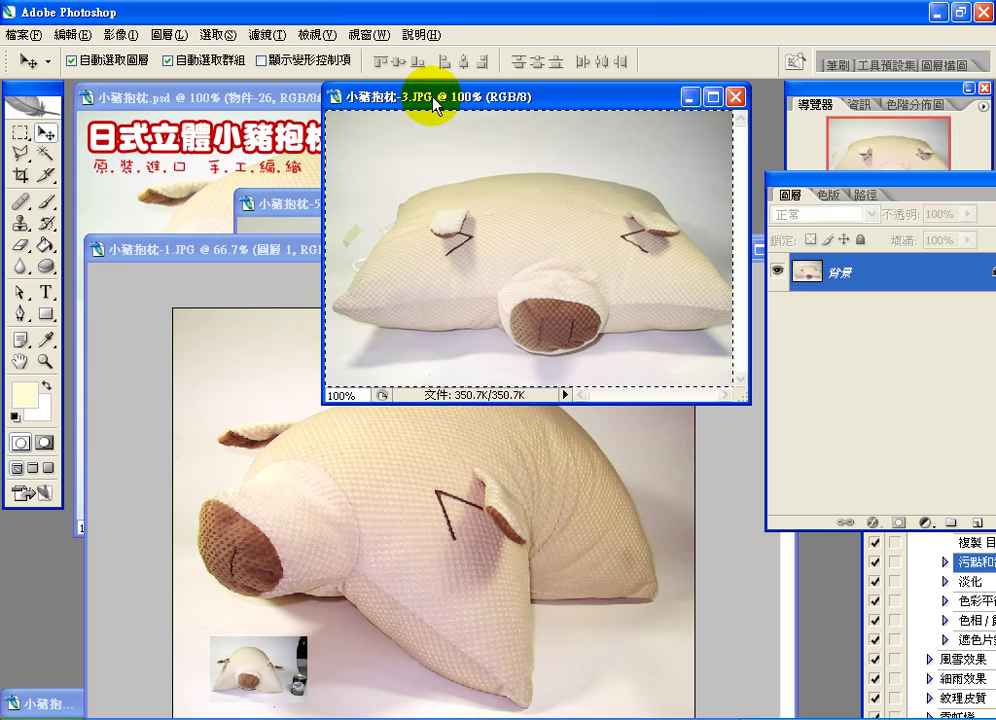
pyautogui.click(121, 35)
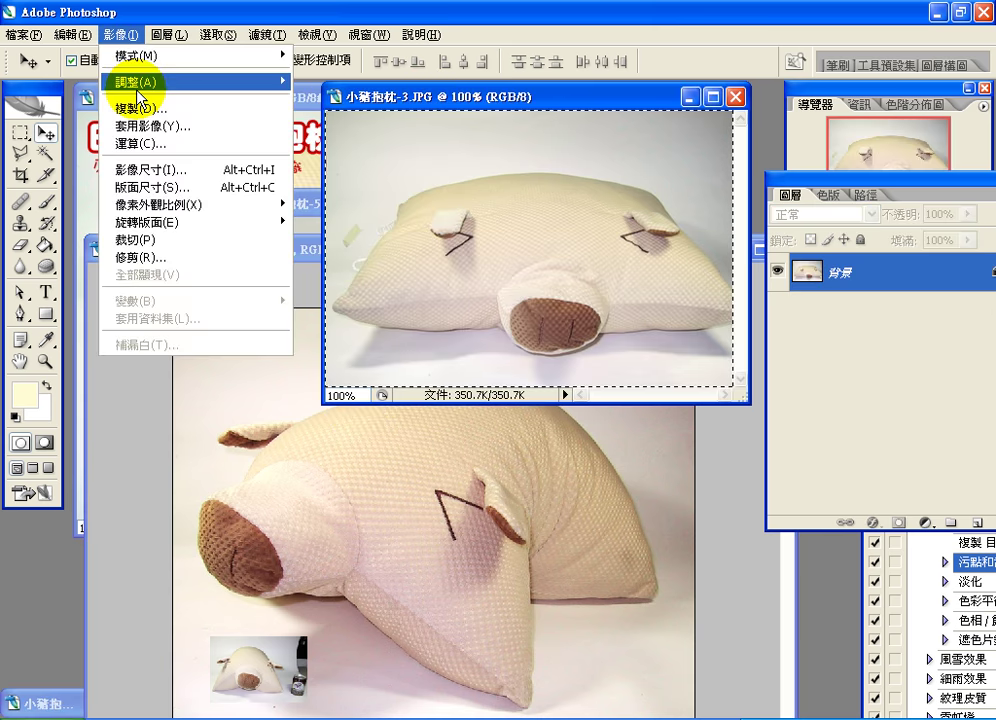
pyautogui.click(167, 172)
pyautogui.write('150')
pyautogui.press('Return')
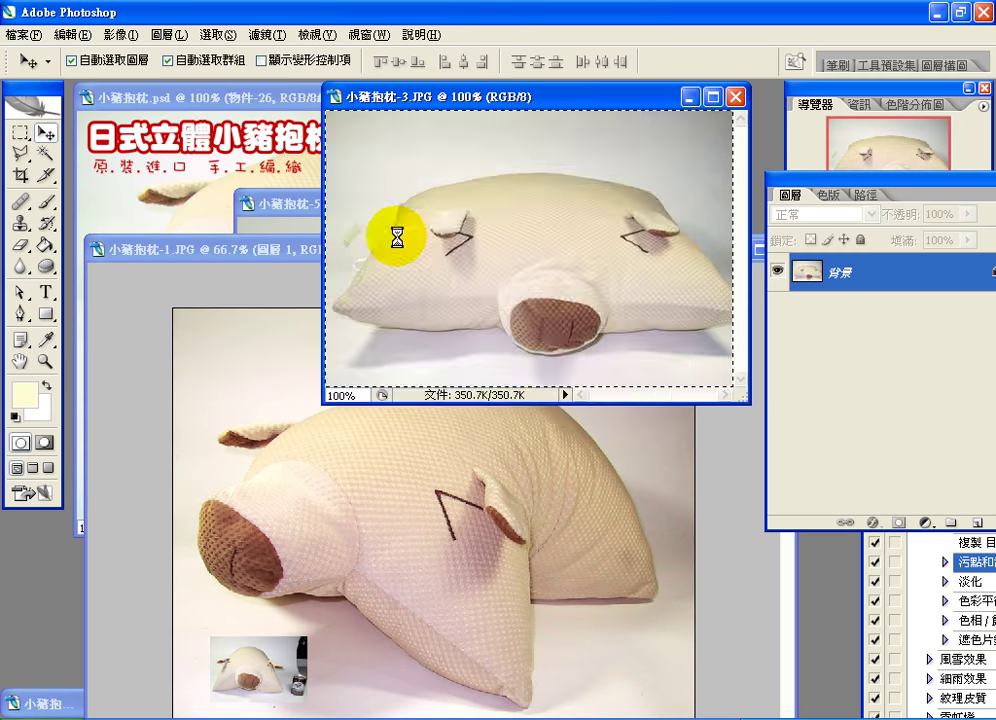
# Copy the reduced 小豬抱枕-3.JPG picture into 小豬抱枕-1.JPG beside the first thumbnail, and minimize the source image.
pyautogui.moveTo(895, 275); pyautogui.dragTo(377, 657)
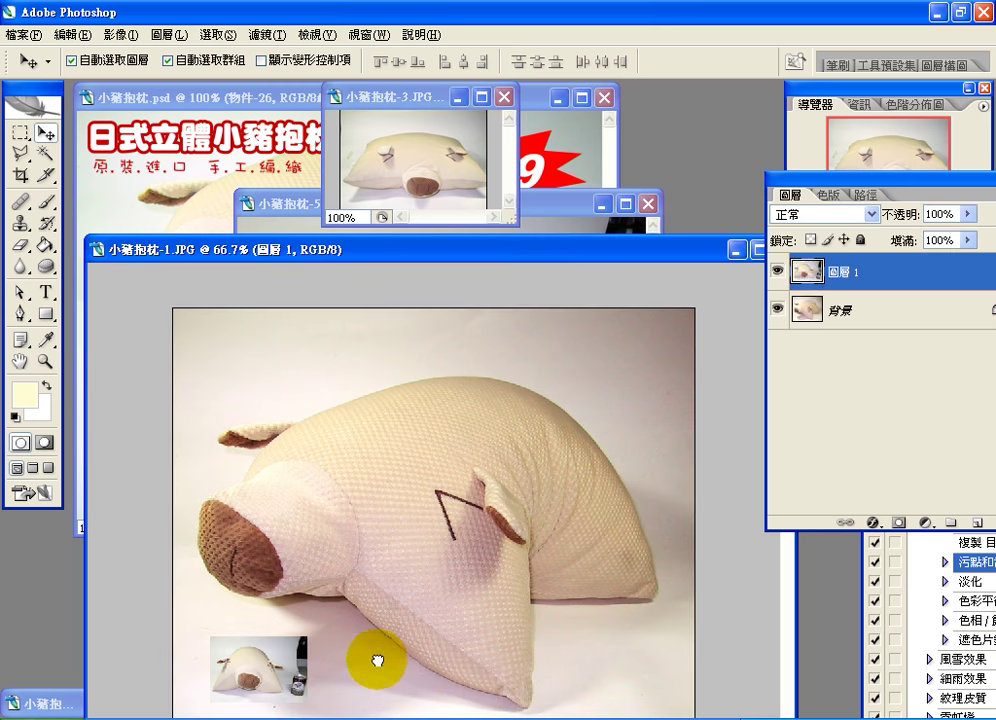
pyautogui.moveTo(296, 460); pyautogui.dragTo(377, 660)
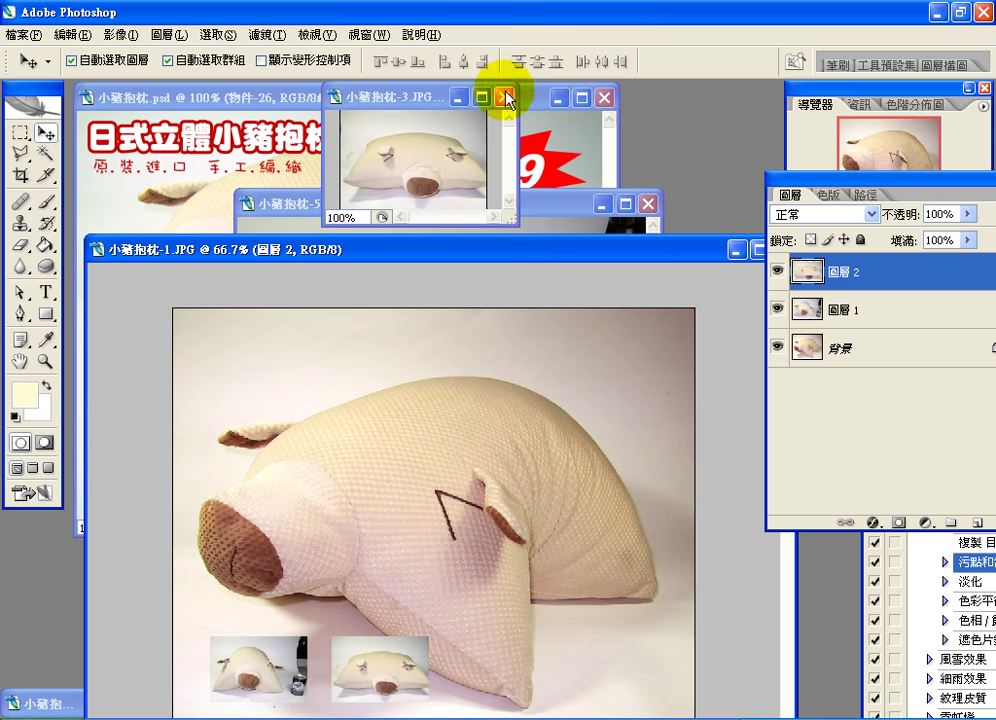
pyautogui.click(458, 97)
# Move the 小豬抱枕-5.JPG window higher and resize the image proportionally to a width of 150 pixels.
pyautogui.moveTo(470, 215); pyautogui.dragTo(467, 127)
pyautogui.click(120, 34)
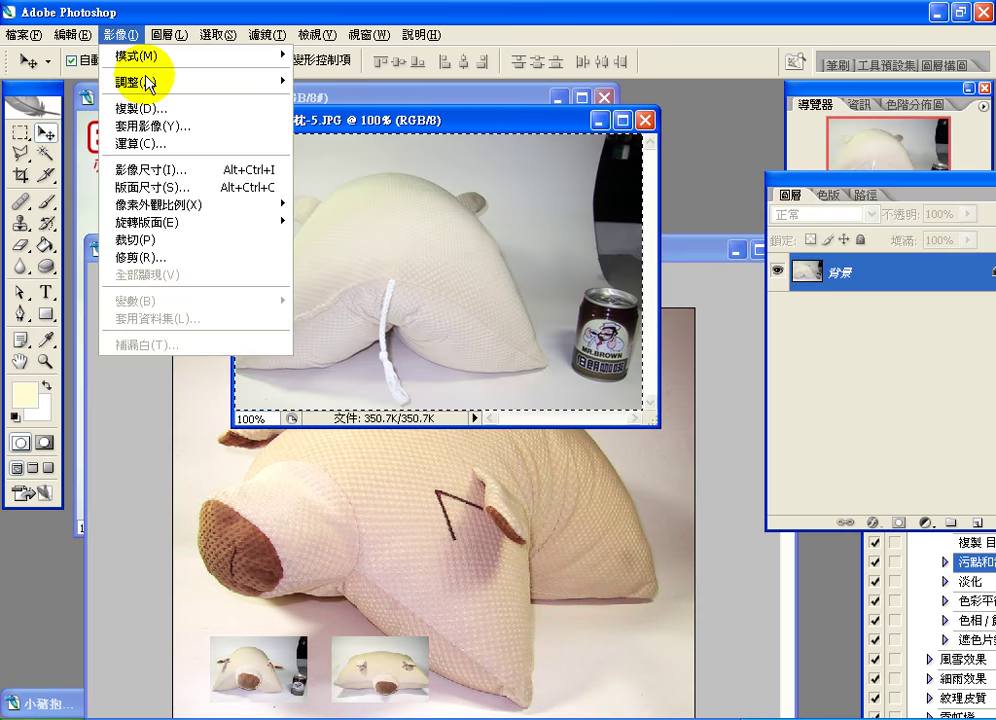
pyautogui.click(176, 168)
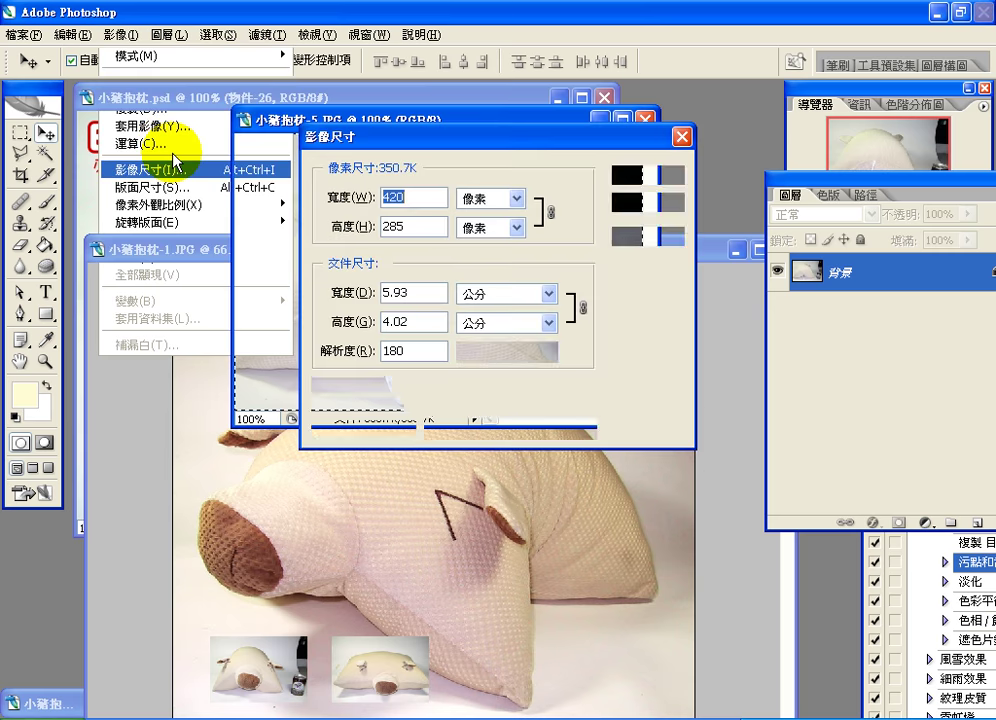
pyautogui.write('42')
pyautogui.press('BackSpace')
pyautogui.press('BackSpace')
pyautogui.write('15')
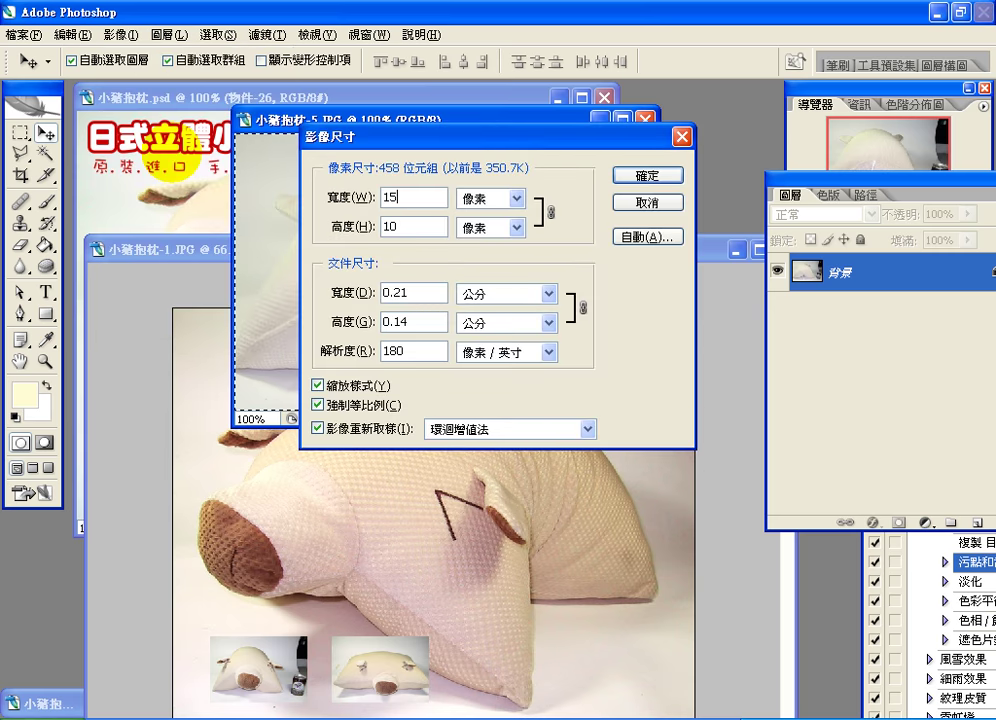
pyautogui.press('Return')
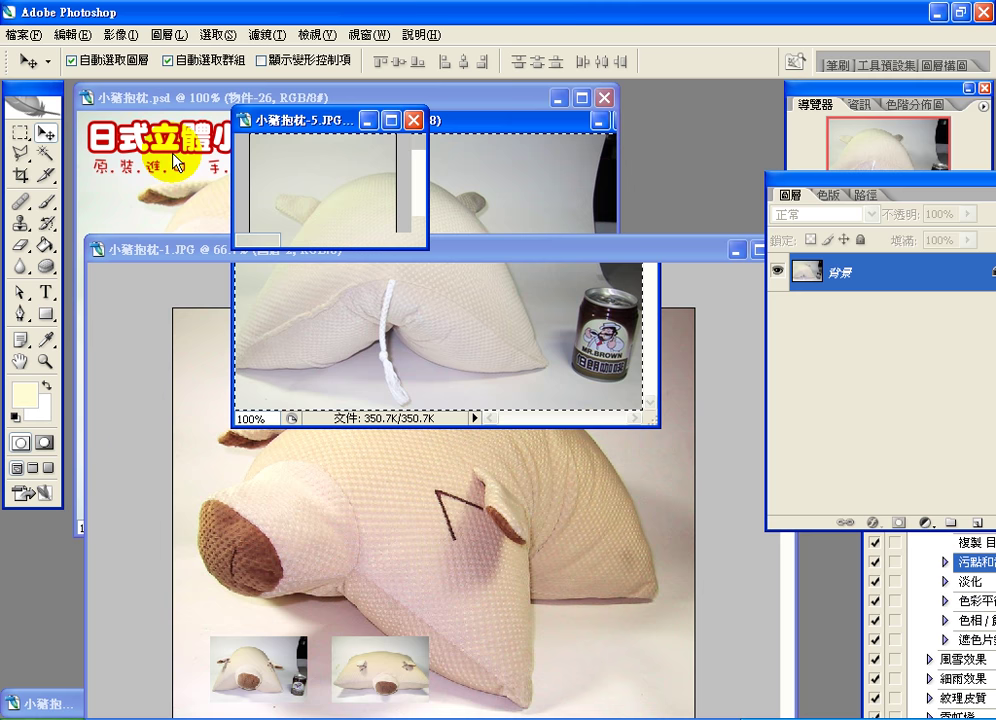
# Copy the reduced 小豬抱枕-5.JPG picture into 小豬抱枕-1.JPG and minimize the source image.
pyautogui.moveTo(574, 572); pyautogui.dragTo(522, 677)
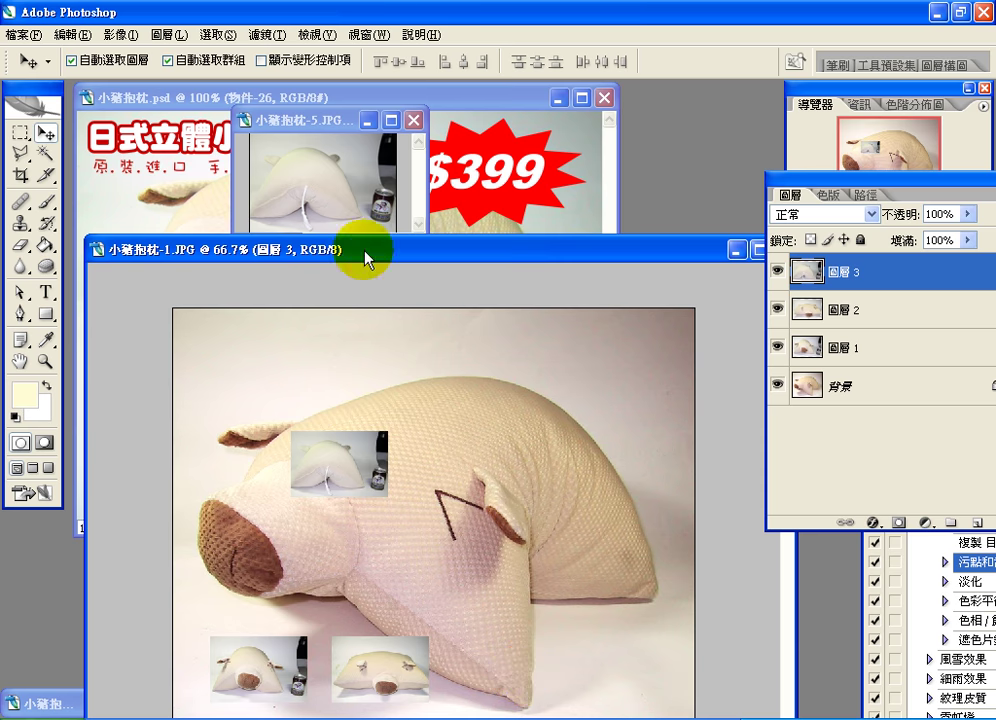
pyautogui.click(368, 121)
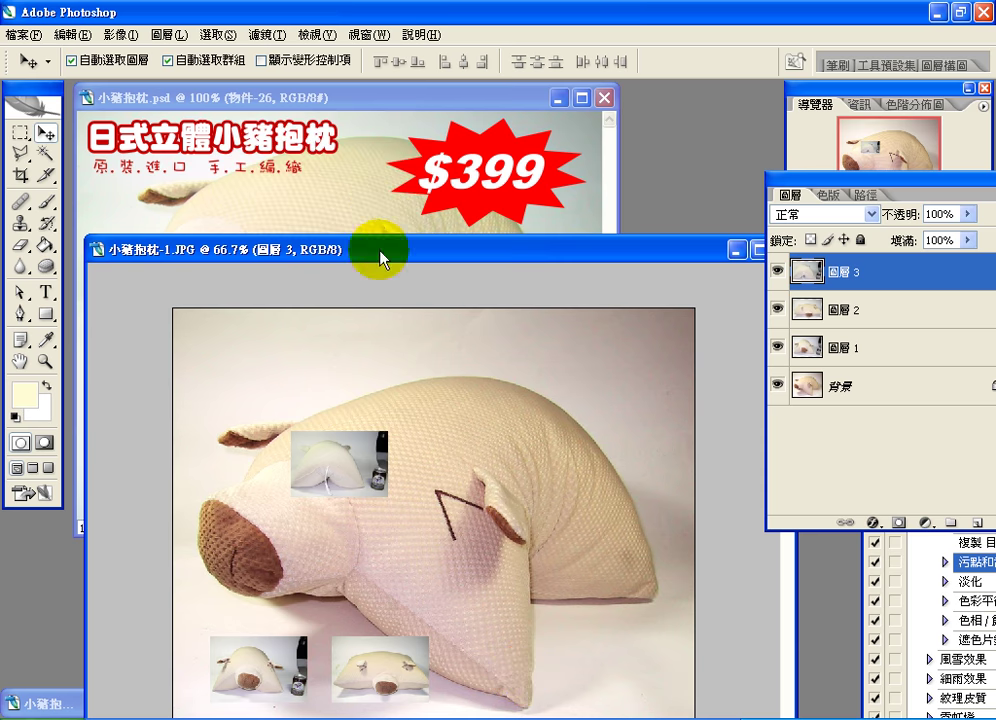
# Move the 小豬抱枕-1.JPG window aside and resize 小豬抱枕-2.JPG proportionally to a width of 150 pixels.
pyautogui.moveTo(372, 250); pyautogui.dragTo(588, 114)
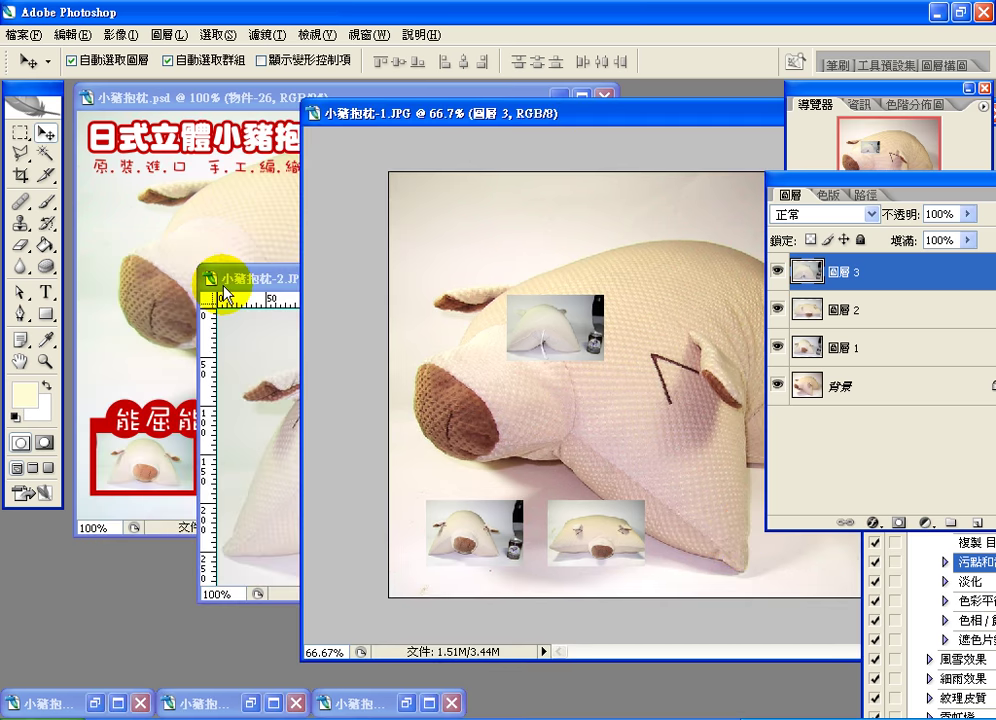
pyautogui.click(248, 283)
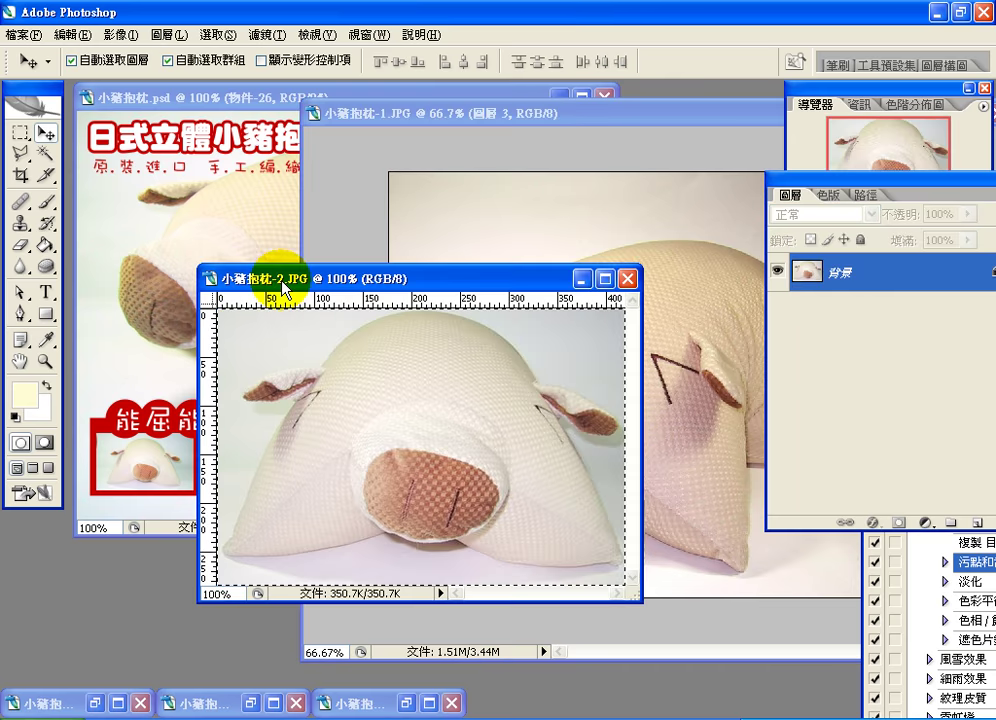
pyautogui.click(124, 35)
pyautogui.click(180, 169)
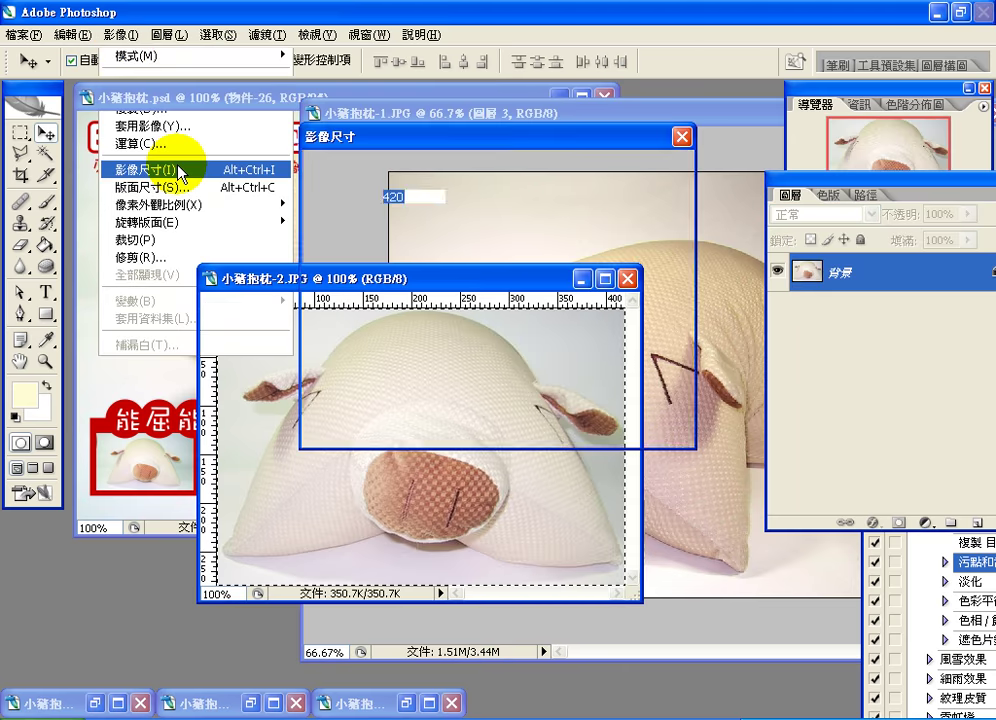
pyautogui.write('15')
pyautogui.press('Return')
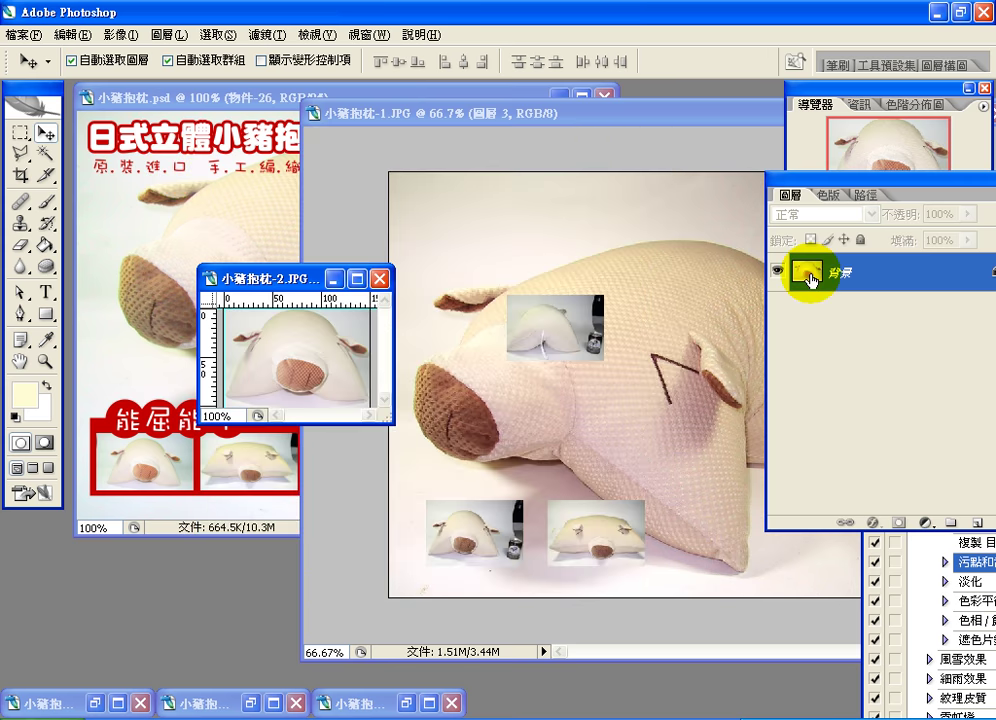
# Copy the reduced 小豬抱枕-2.JPG picture into 小豬抱枕-1.JPG and place it in the photo's lower-right area.
pyautogui.moveTo(812, 278); pyautogui.dragTo(716, 528)
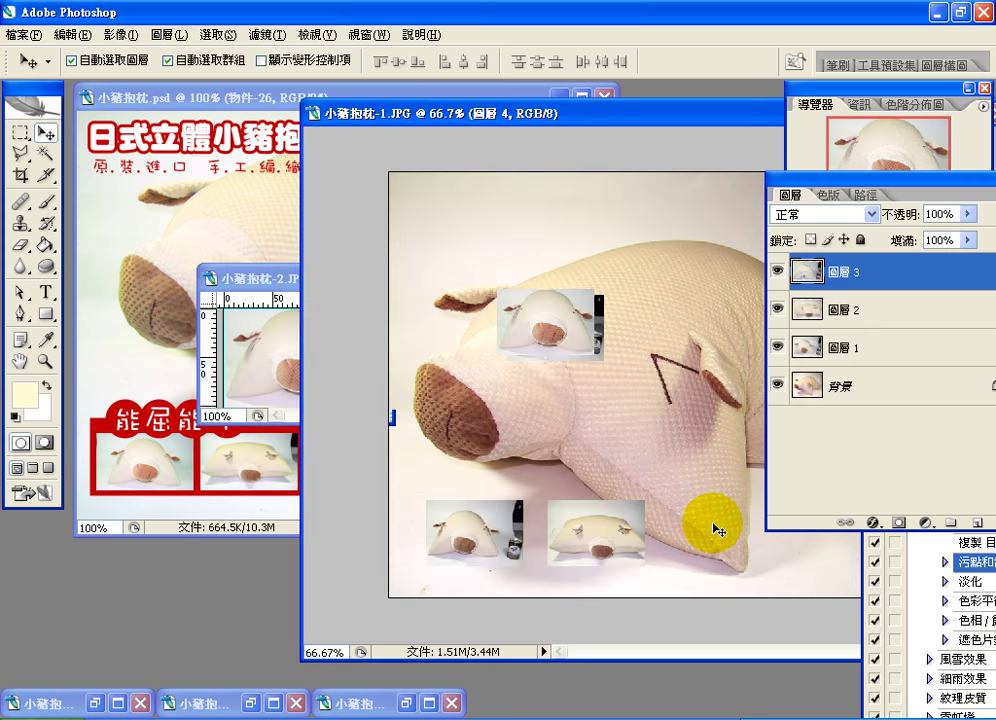
pyautogui.moveTo(726, 117); pyautogui.dragTo(511, 110)
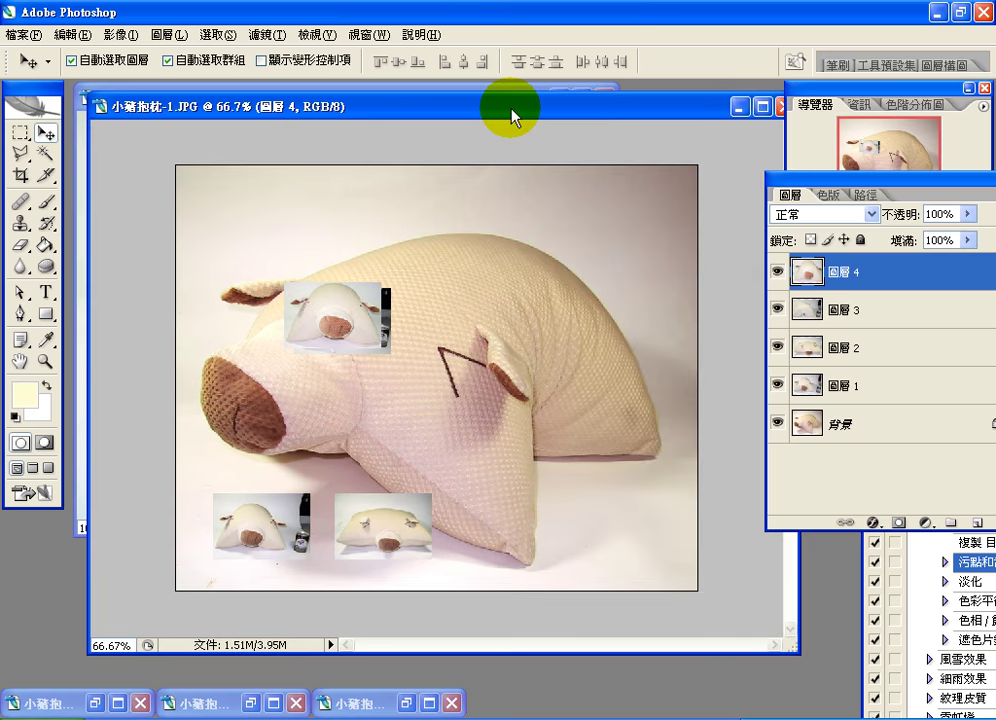
pyautogui.moveTo(350, 318); pyautogui.dragTo(350, 318)
pyautogui.moveTo(409, 355); pyautogui.dragTo(622, 528)
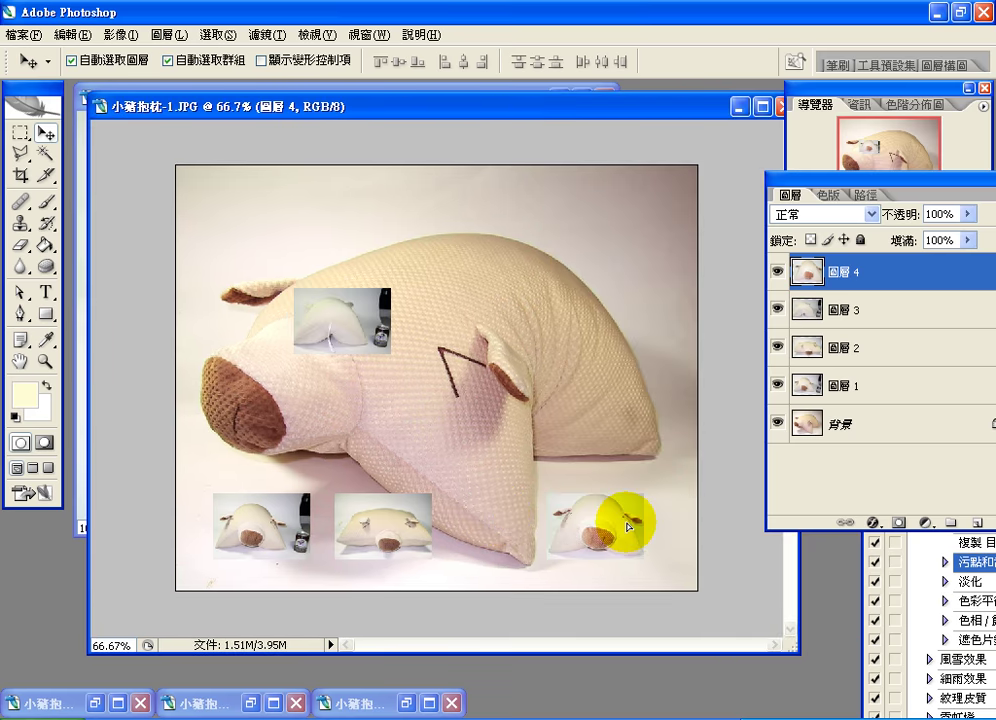
# Move the 圖層 3 thumbnail into the gap in the bottom row and nudge the 圖層 2 thumbnail to even the spacing.
pyautogui.click(345, 316)
pyautogui.moveTo(331, 322); pyautogui.dragTo(493, 516)
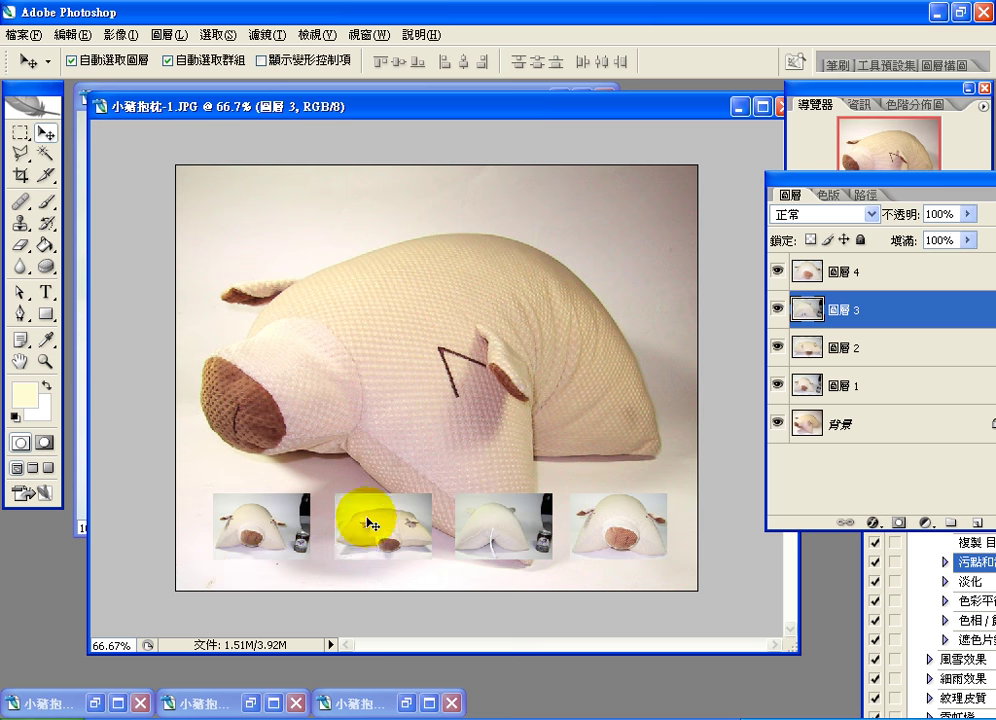
pyautogui.moveTo(366, 534)
pyautogui.mouseDown()
pyautogui.moveTo(369, 521)
pyautogui.moveTo(368, 530)
pyautogui.mouseUp()
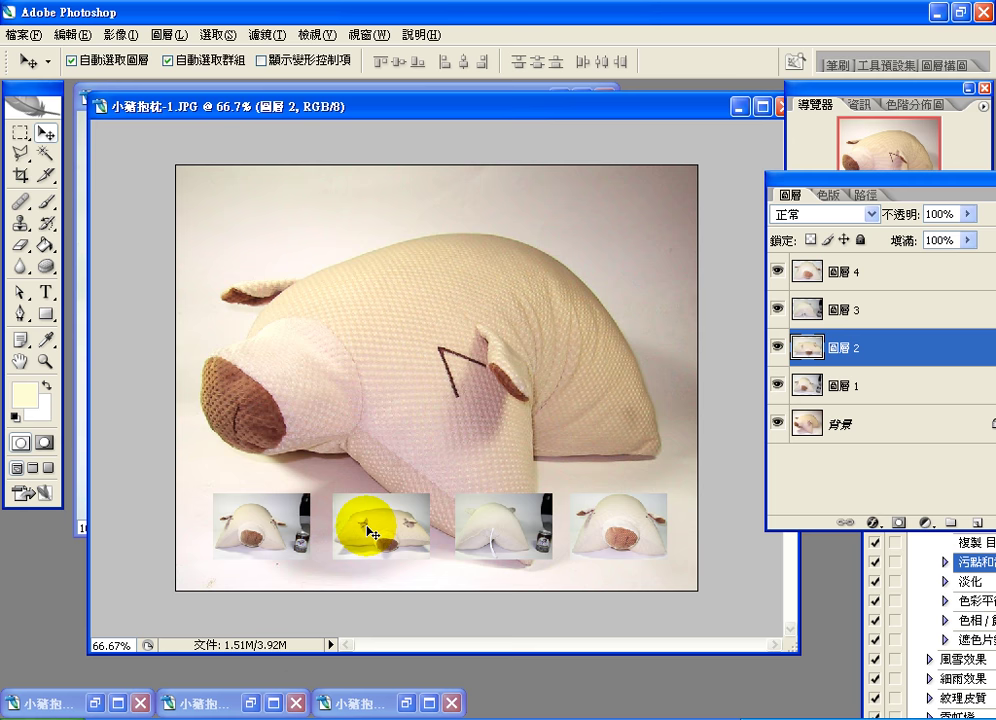
# Select layers 圖層 1 to 圖層 4 together and move all four thumbnails slightly upward.
pyautogui.moveTo(805, 193); pyautogui.dragTo(752, 170)
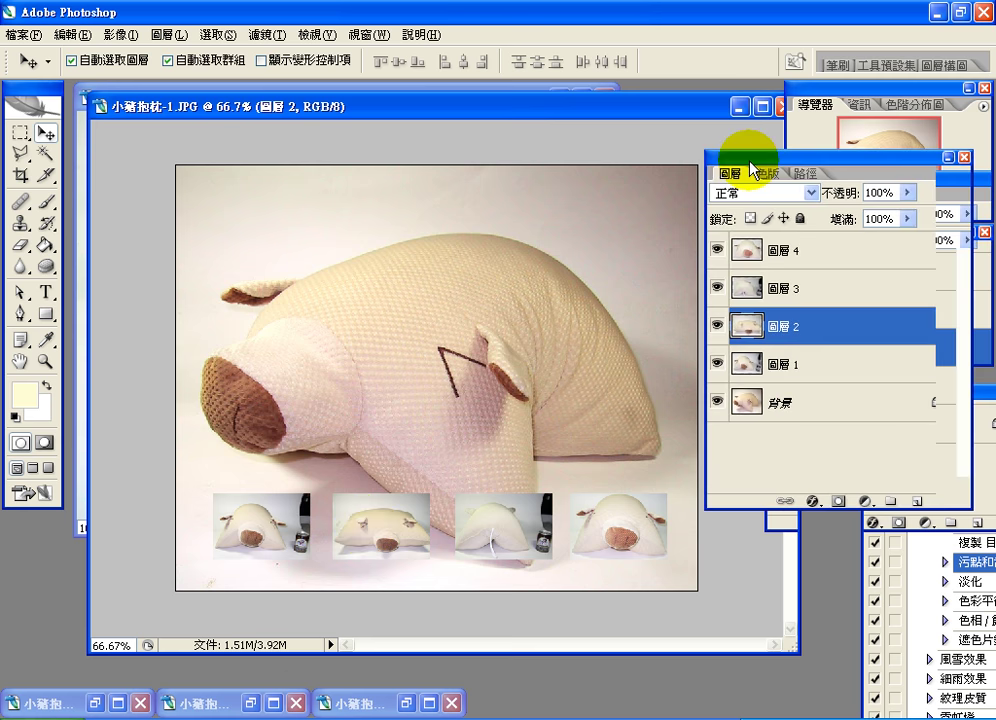
pyautogui.click(781, 260)
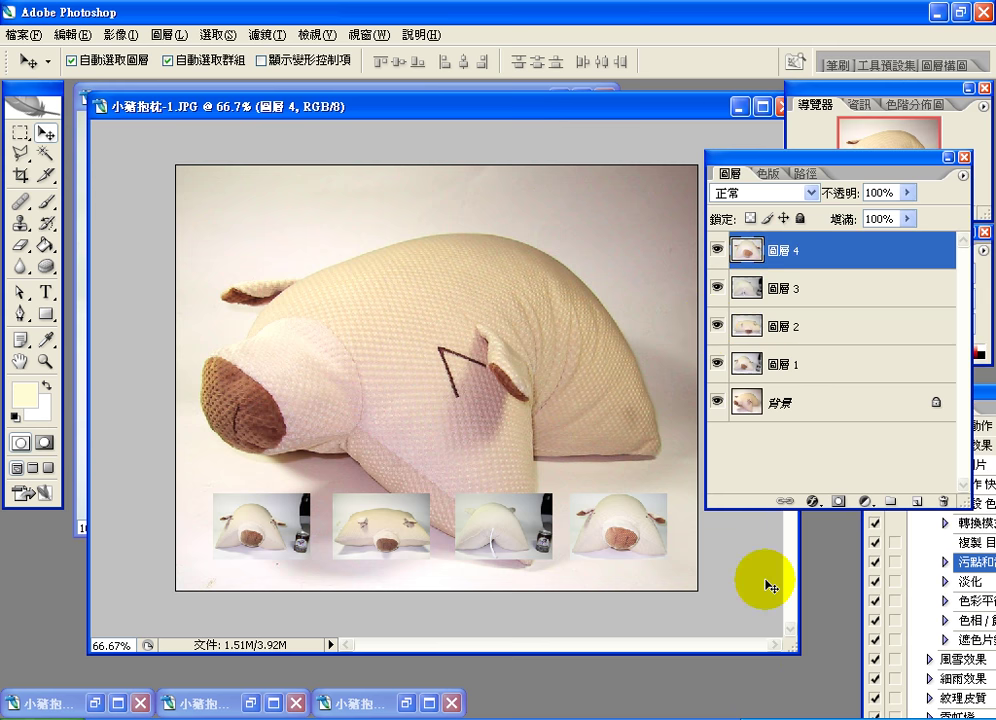
pyautogui.keyDown('shift'); pyautogui.click(798, 370); pyautogui.keyUp('shift')
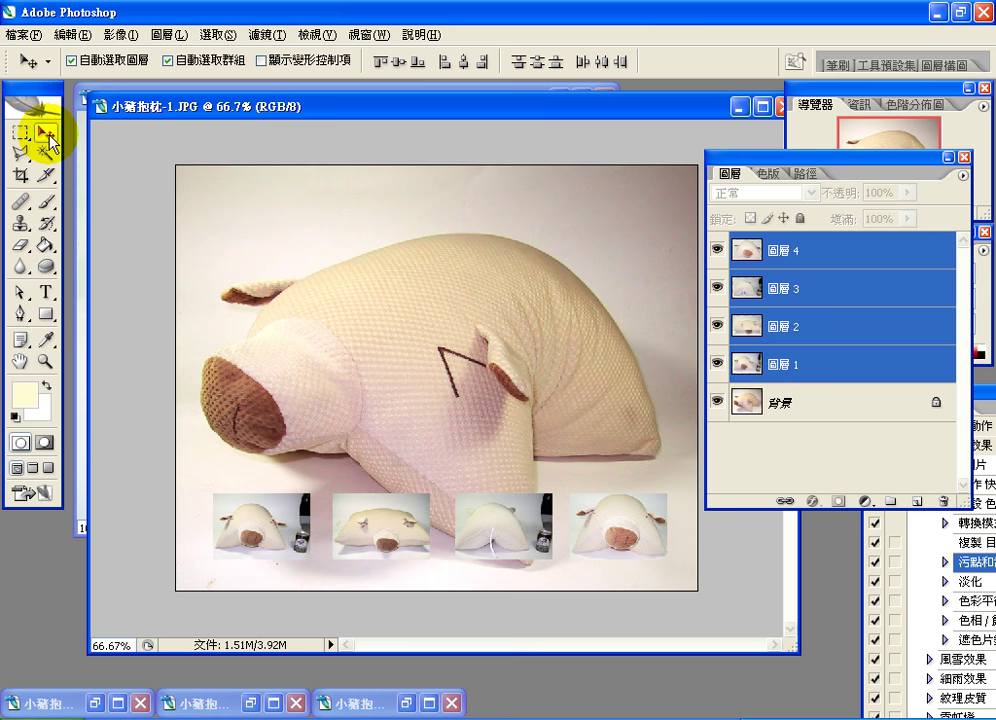
pyautogui.click(488, 96)
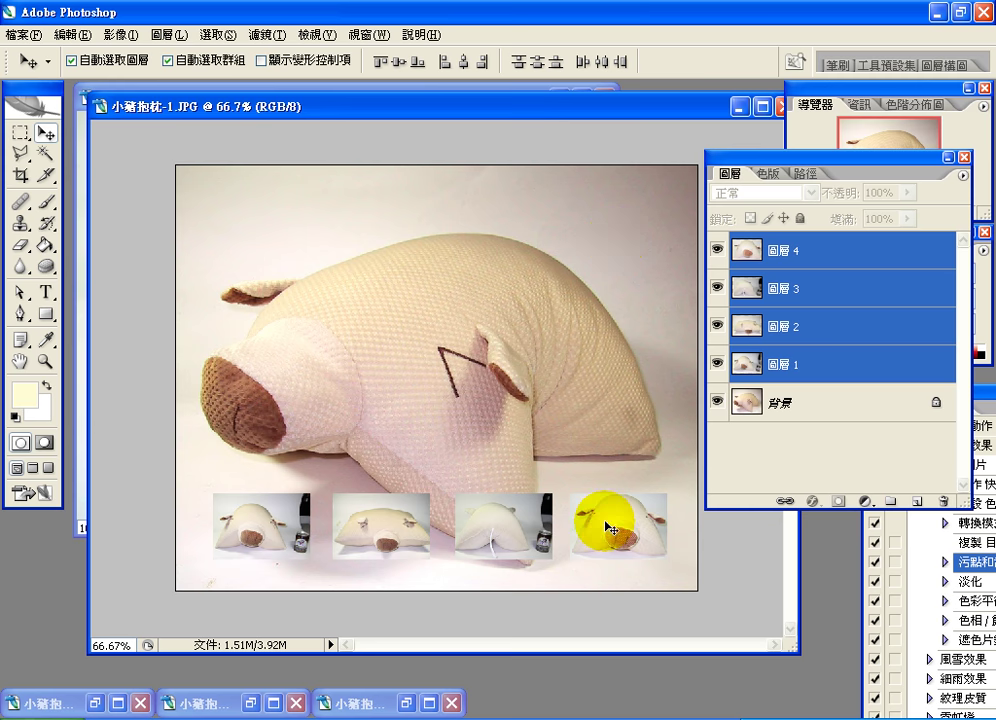
pyautogui.moveTo(605, 525); pyautogui.dragTo(603, 521)
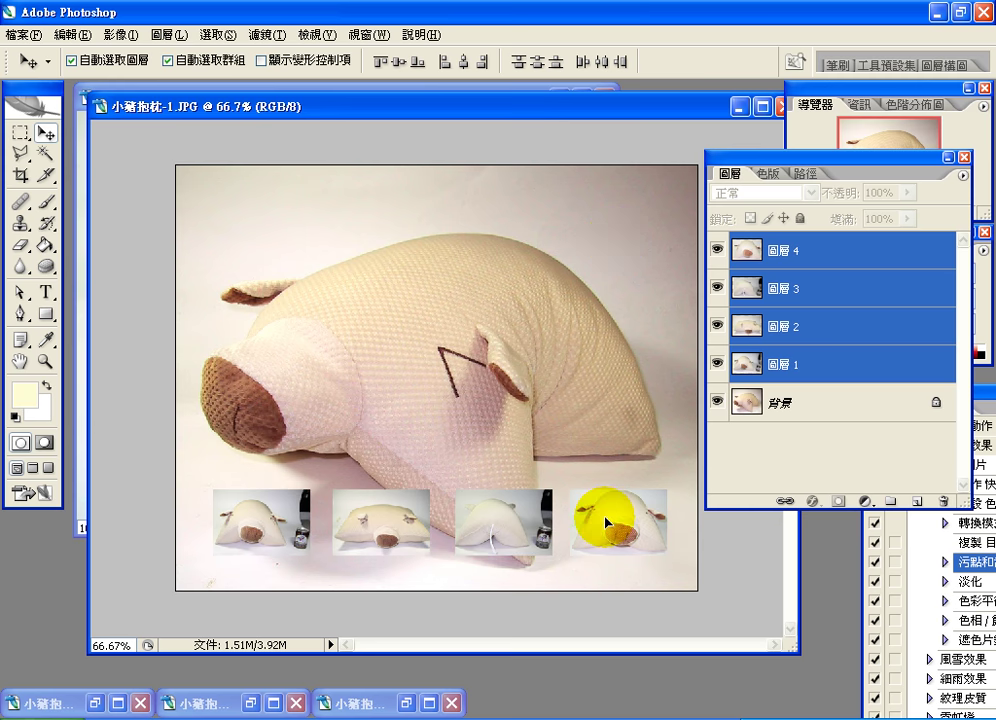
# Raise the rightmost thumbnail out of the row, and align layers 圖層 1 to 圖層 4 by their top edges.
pyautogui.click(816, 370)
pyautogui.moveTo(630, 500); pyautogui.dragTo(629, 467)
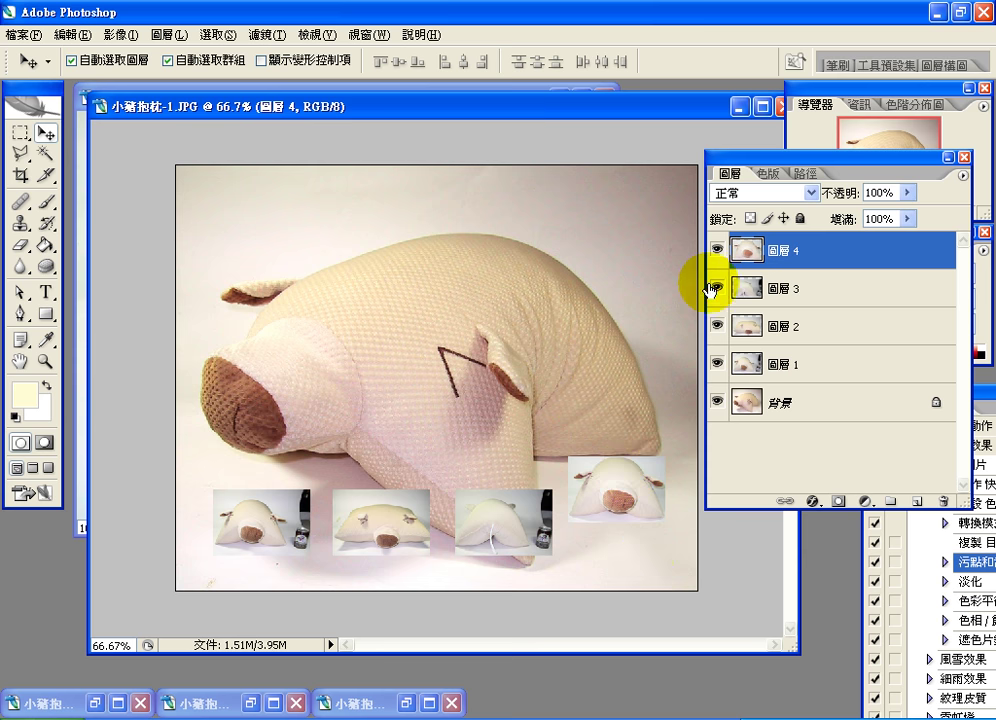
pyautogui.keyDown('shift'); pyautogui.click(807, 352); pyautogui.keyUp('shift')
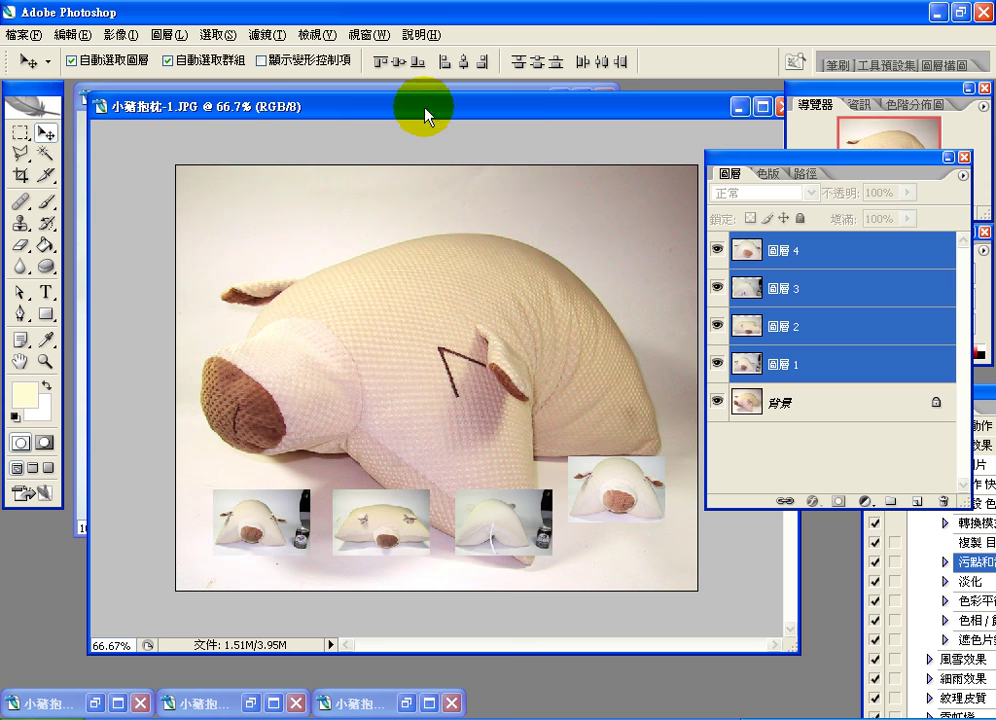
pyautogui.click(382, 62)
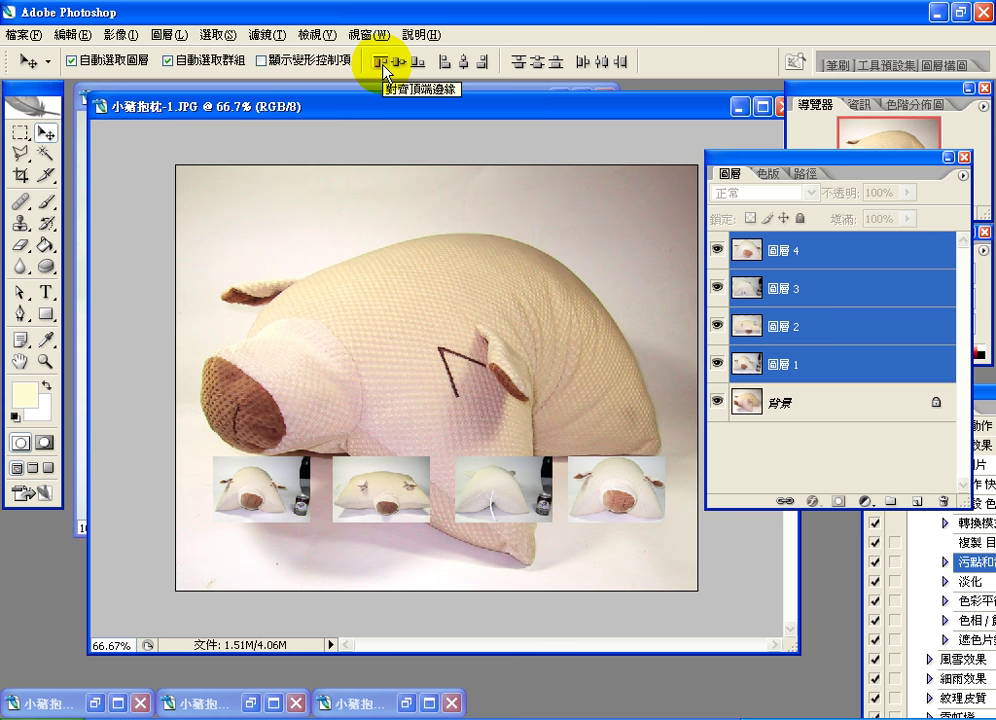
# Distribute the four thumbnails evenly by their horizontal centres and move the whole row lower on the photo.
pyautogui.click(599, 67)
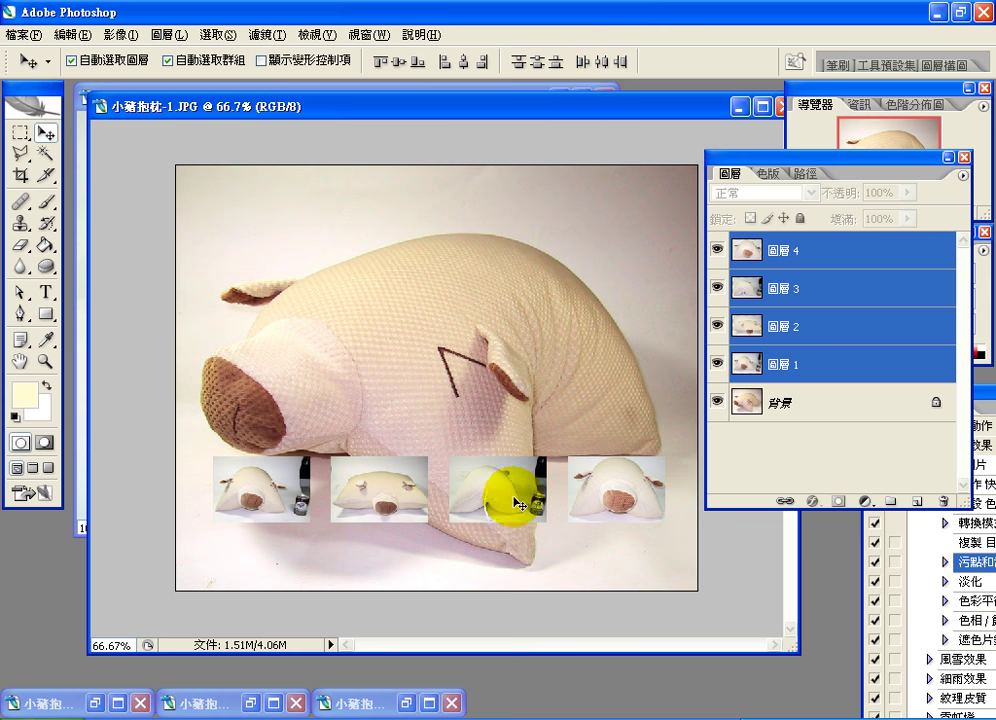
pyautogui.moveTo(512, 494); pyautogui.dragTo(516, 533)
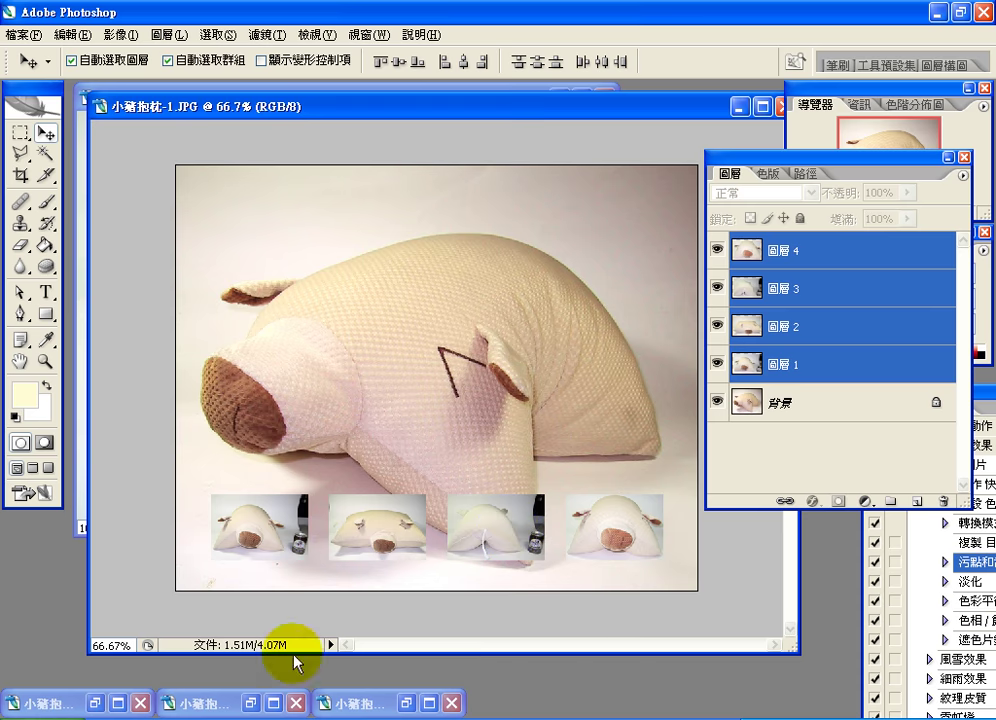
# Examine the framed thumbnails in the finished 小豬抱枕.psd advertisement and return to 小豬抱枕-1.JPG.
pyautogui.moveTo(273, 111); pyautogui.dragTo(283, 204)
pyautogui.click(320, 108)
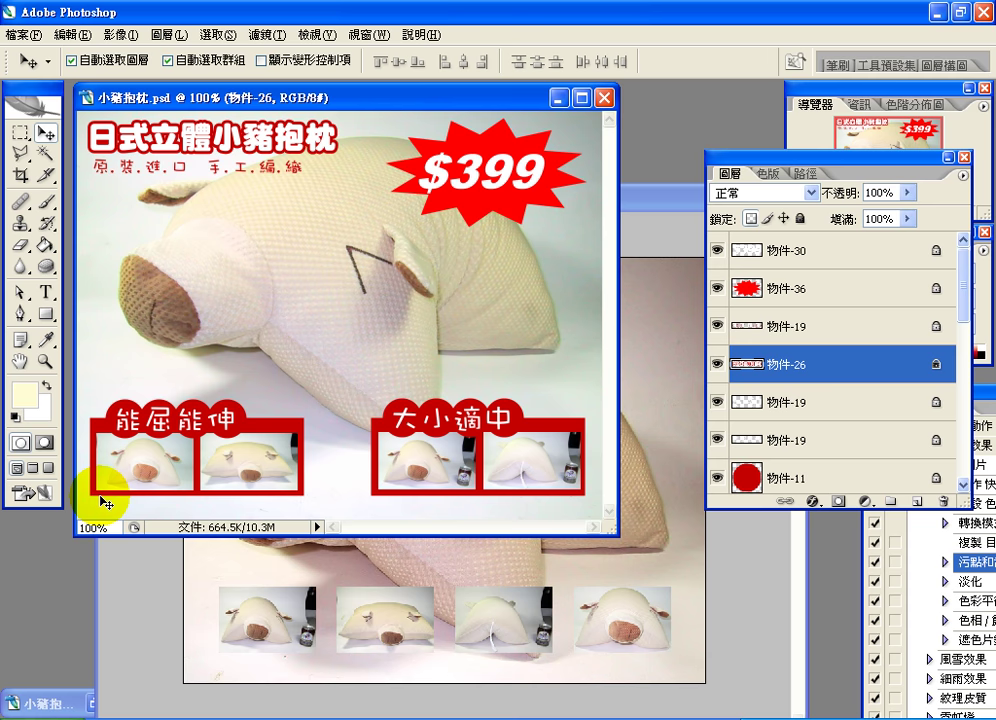
pyautogui.click(673, 205)
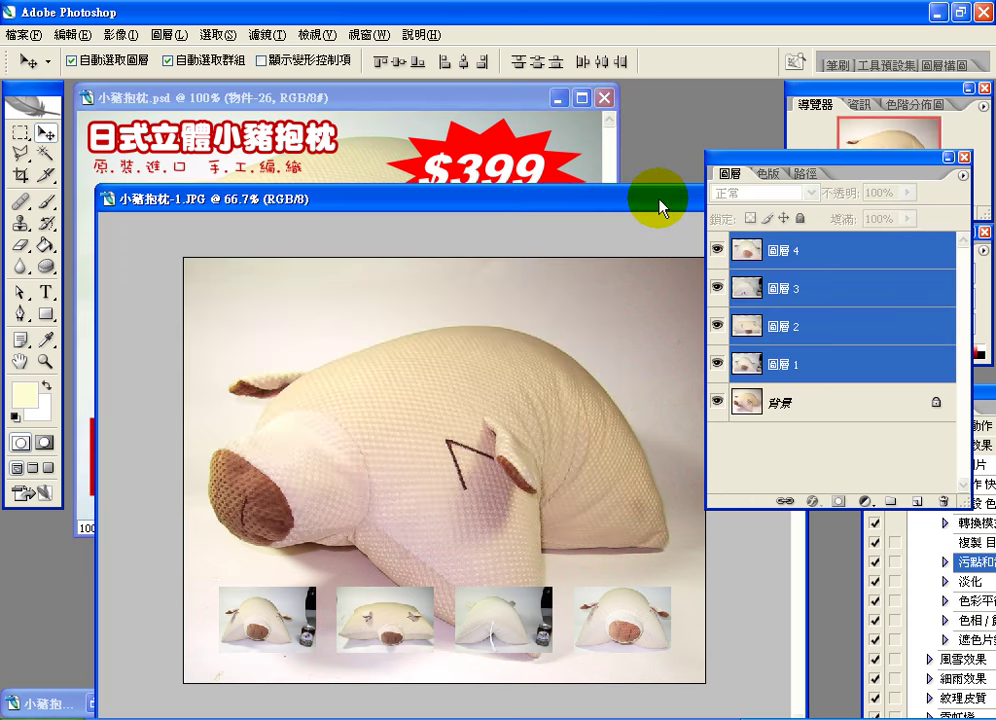
pyautogui.moveTo(659, 163); pyautogui.dragTo(652, 150)
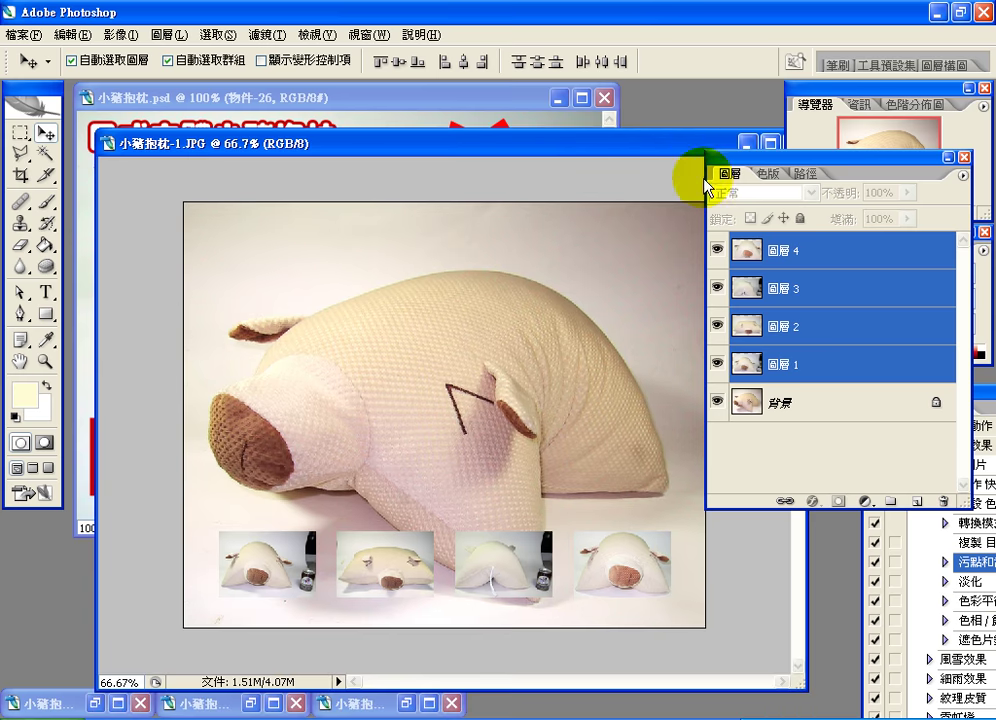
# Draw a red rectangle shape layer directly above the background layer, framing the first two thumbnails from behind.
pyautogui.click(787, 402)
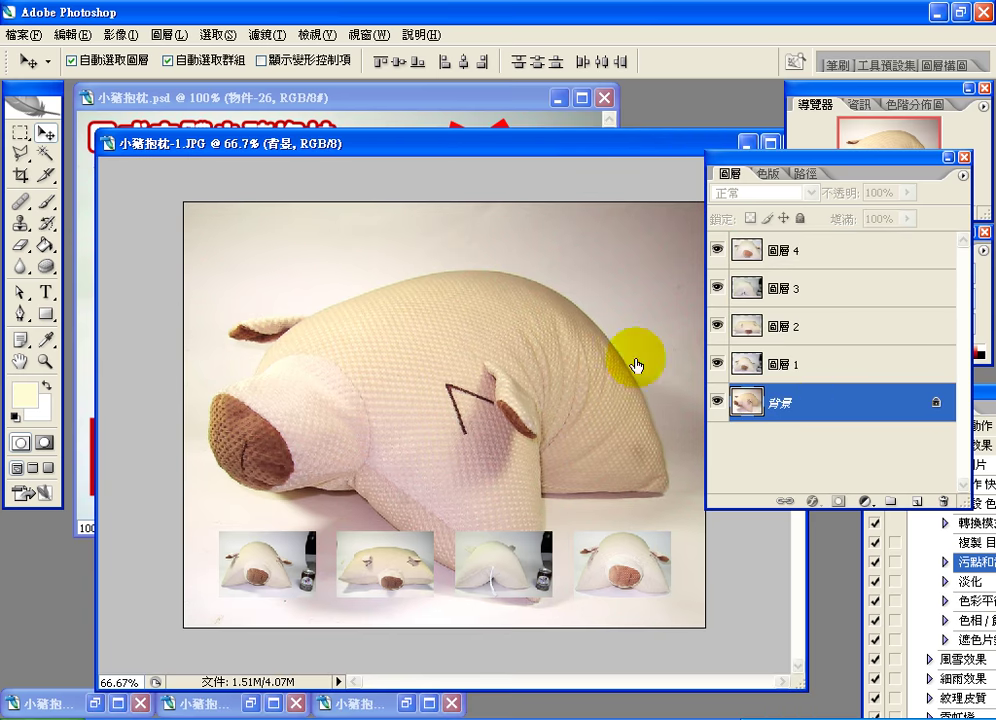
pyautogui.click(48, 320)
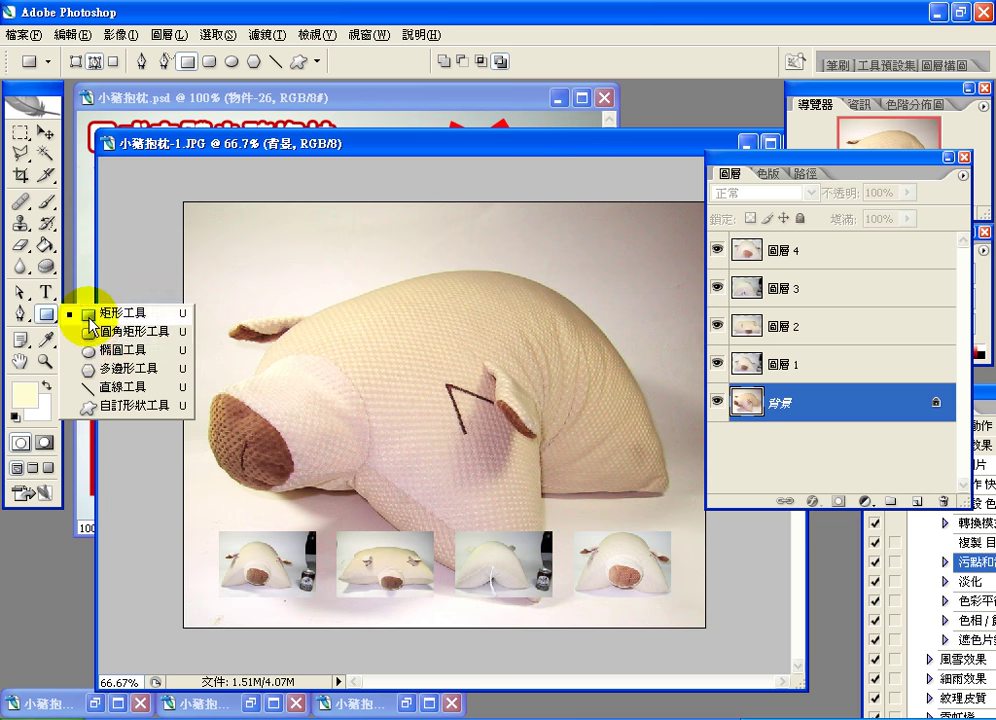
pyautogui.click(90, 313)
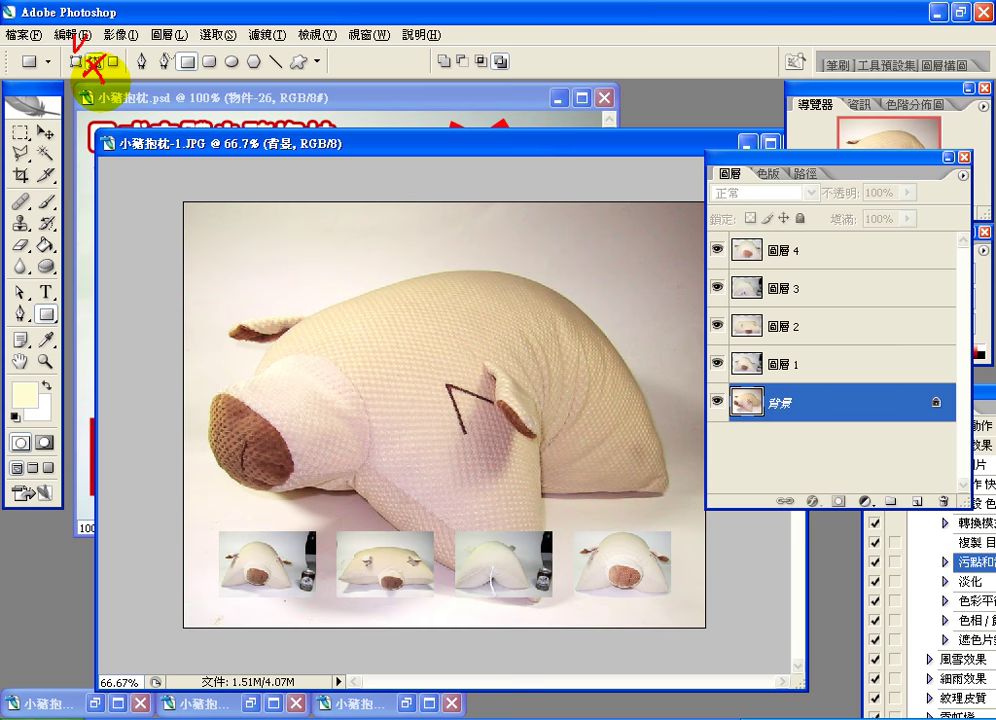
pyautogui.click(75, 62)
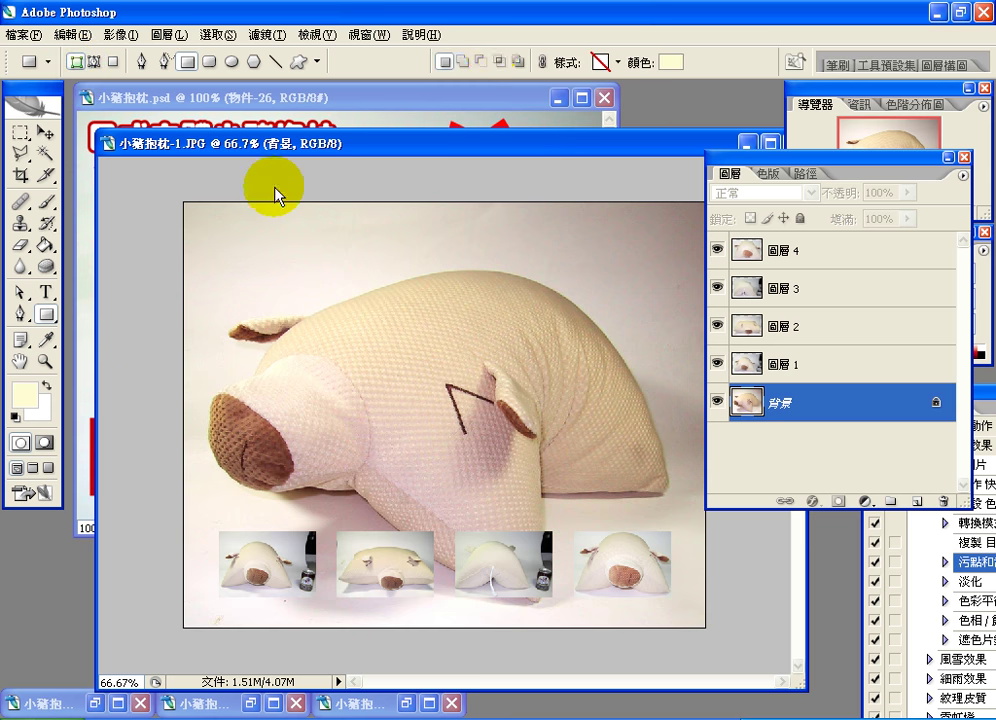
pyautogui.click(668, 66)
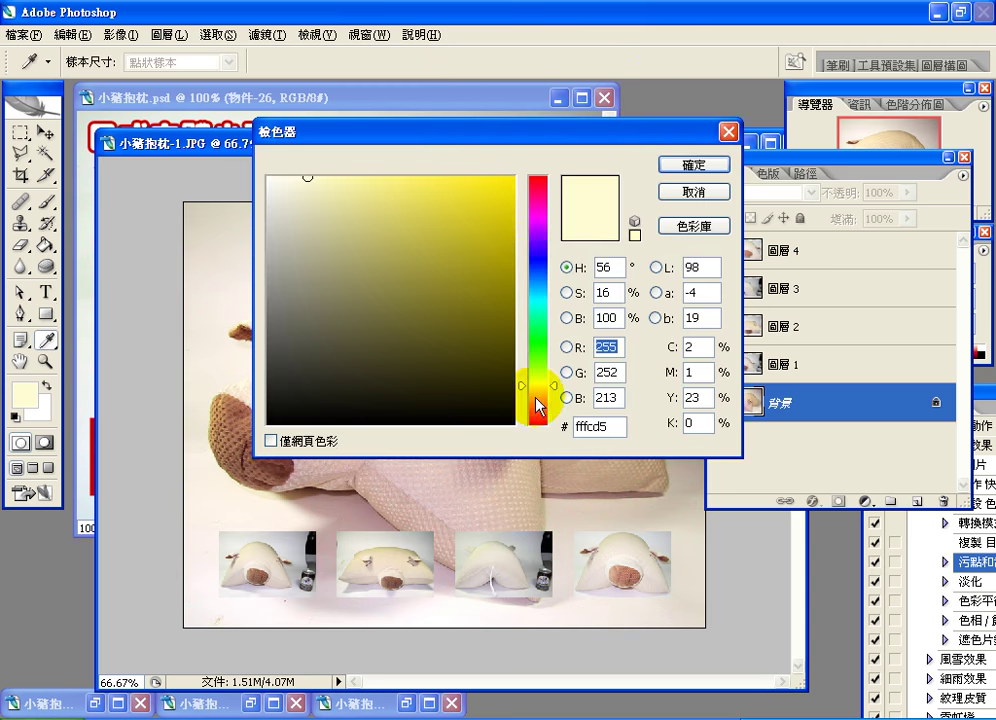
pyautogui.click(545, 180)
pyautogui.moveTo(510, 178); pyautogui.dragTo(527, 173)
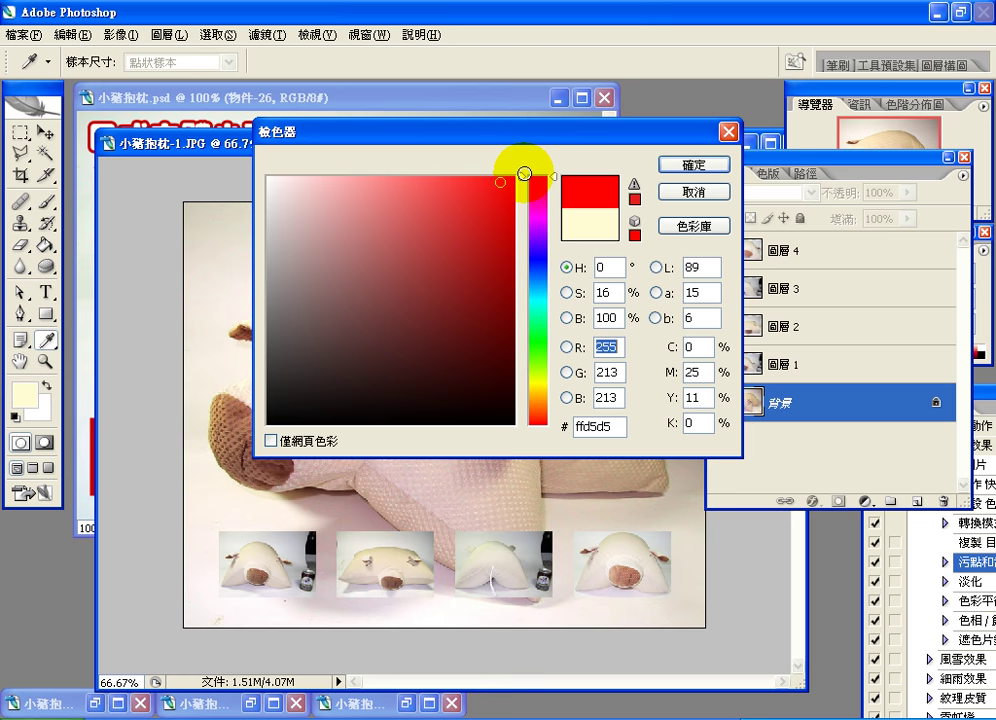
pyautogui.click(686, 164)
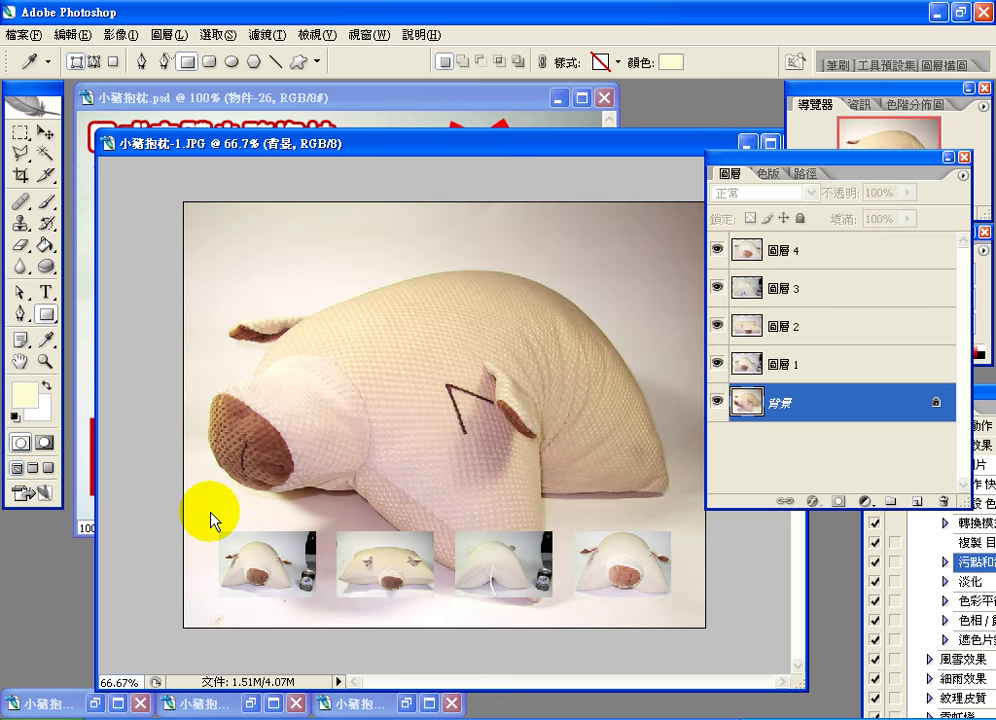
pyautogui.moveTo(211, 516); pyautogui.dragTo(443, 602)
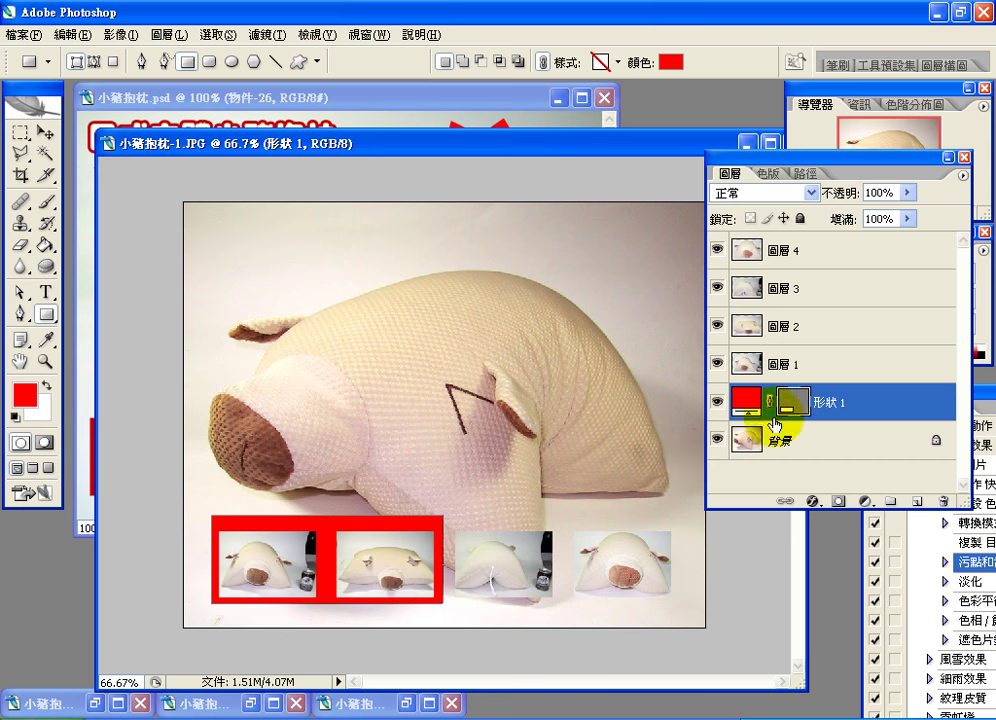
# Duplicate the red rectangle shape layer 形狀 1 and move the copy across behind the third and fourth thumbnails.
pyautogui.moveTo(745, 402); pyautogui.dragTo(912, 494)
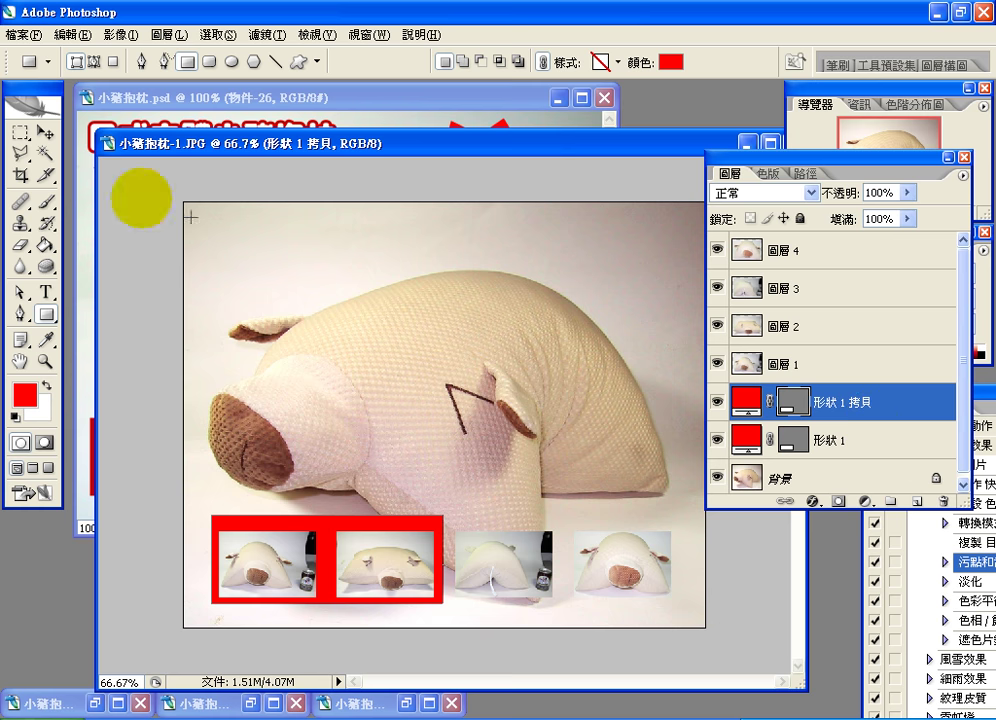
pyautogui.click(45, 131)
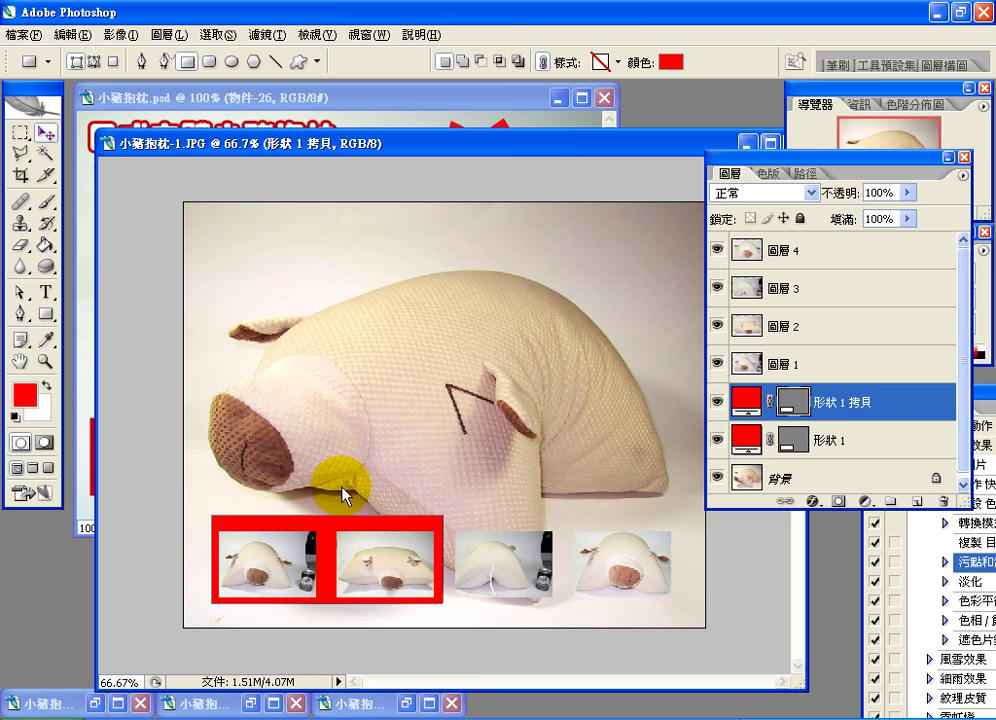
pyautogui.click(332, 533)
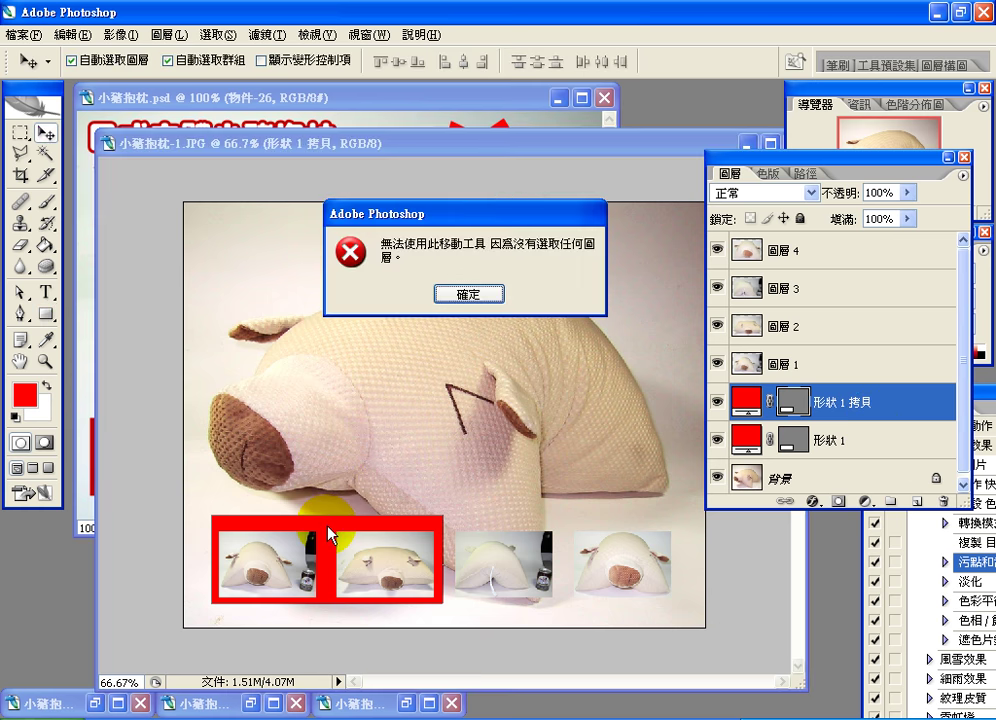
pyautogui.click(468, 294)
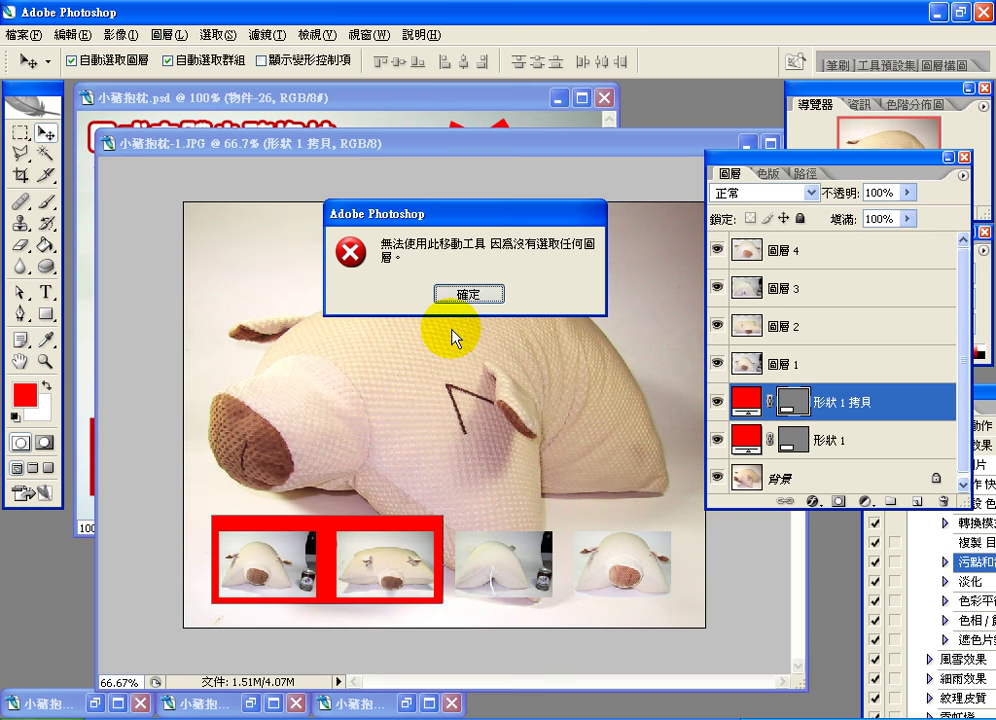
pyautogui.click(332, 544)
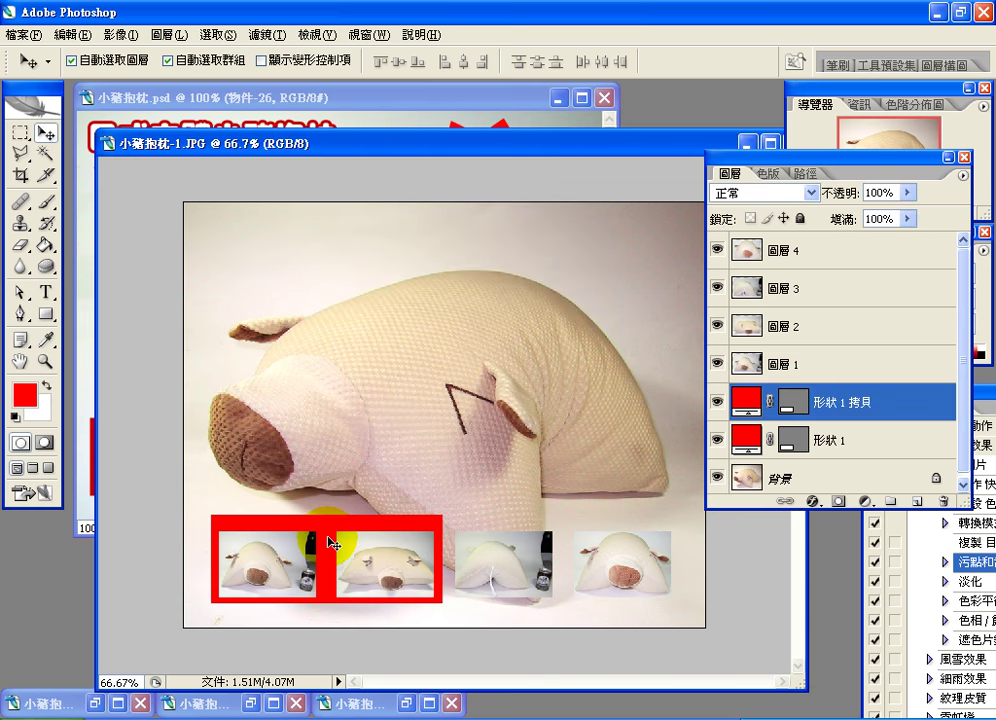
pyautogui.moveTo(332, 543); pyautogui.dragTo(563, 541)
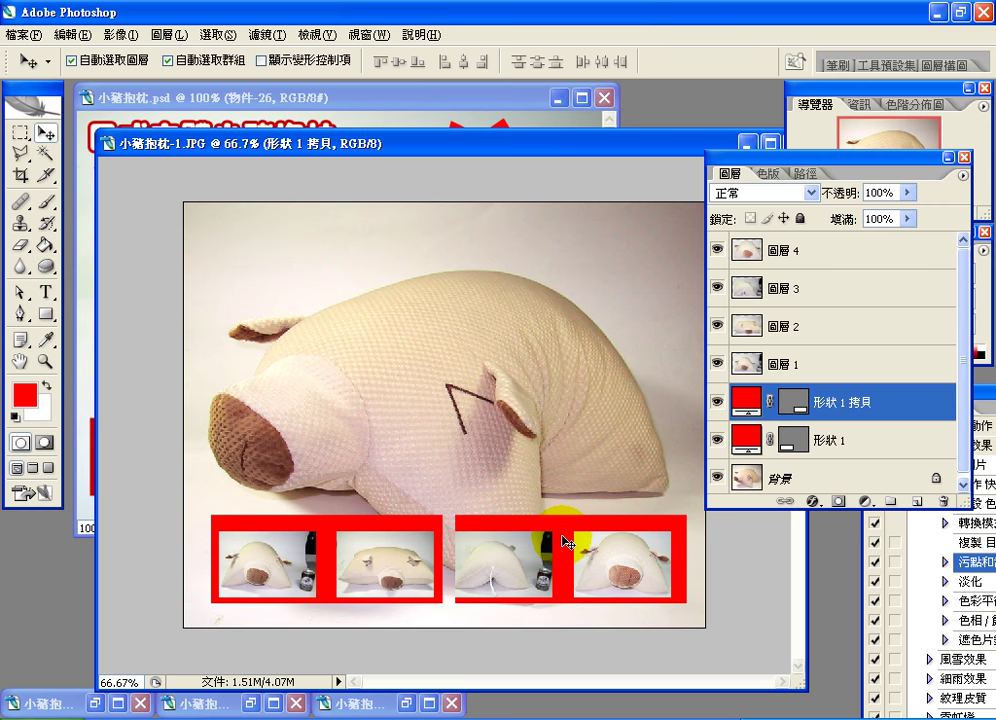
# Nudge the copied red rectangle slightly left so it frames the last two thumbnails evenly.
pyautogui.press('Left')
pyautogui.press('Left')
pyautogui.press('Left')
pyautogui.press('Left')
pyautogui.press('Left')
pyautogui.press('Left')
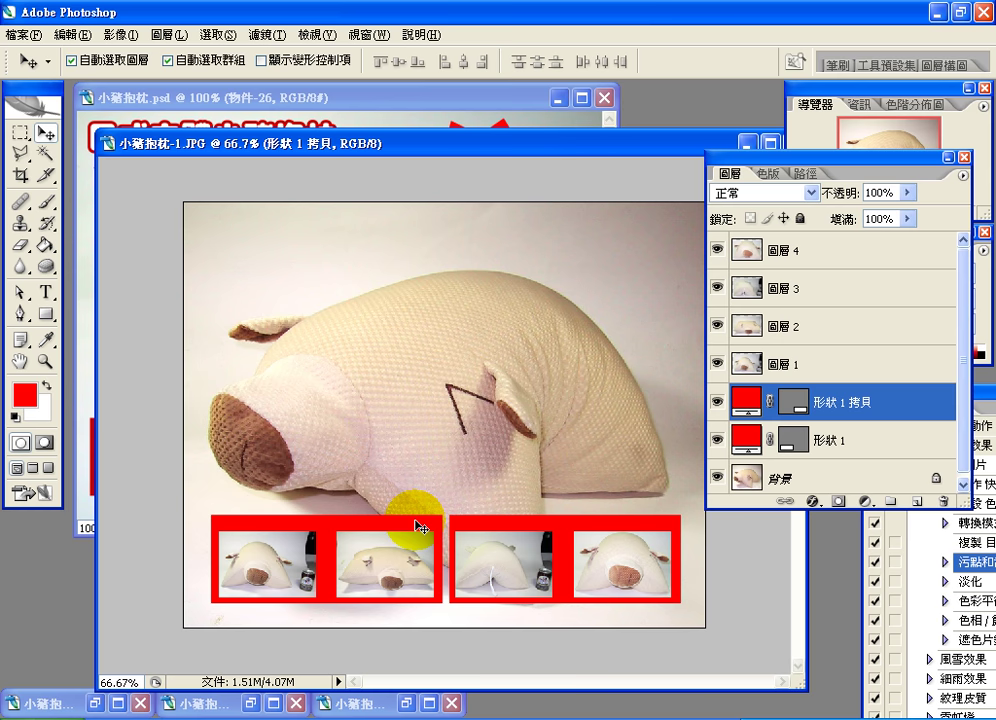
# Draw a small red circle as a new shape layer, overlapping the upper edge of the first frame near its left end.
pyautogui.moveTo(47, 322); pyautogui.dragTo(84, 349)
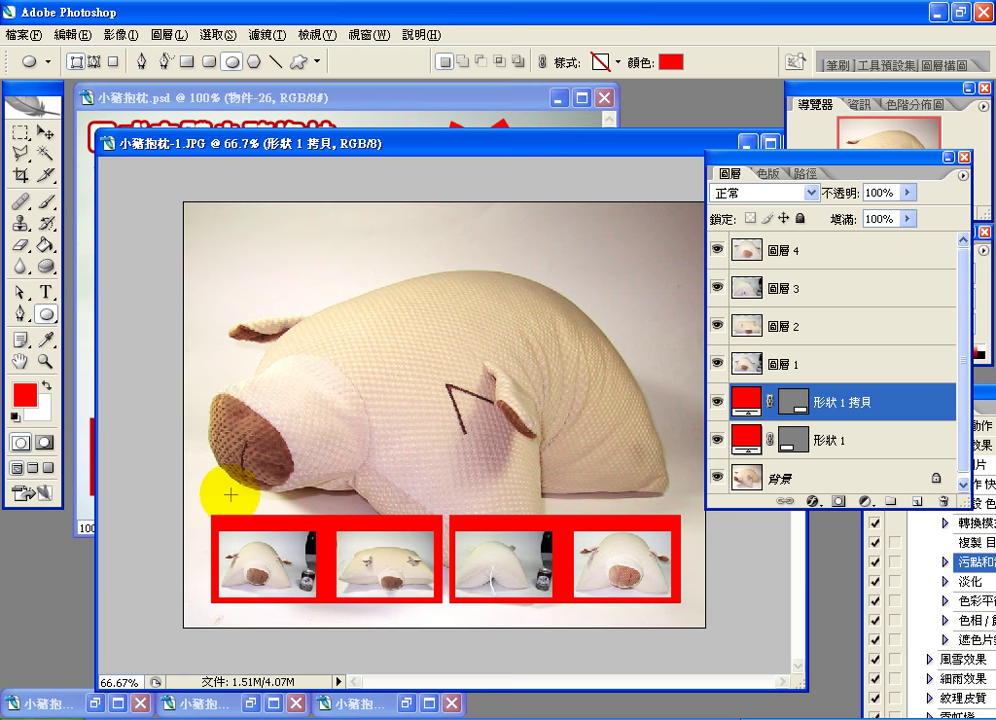
pyautogui.moveTo(215, 483); pyautogui.dragTo(251, 520)
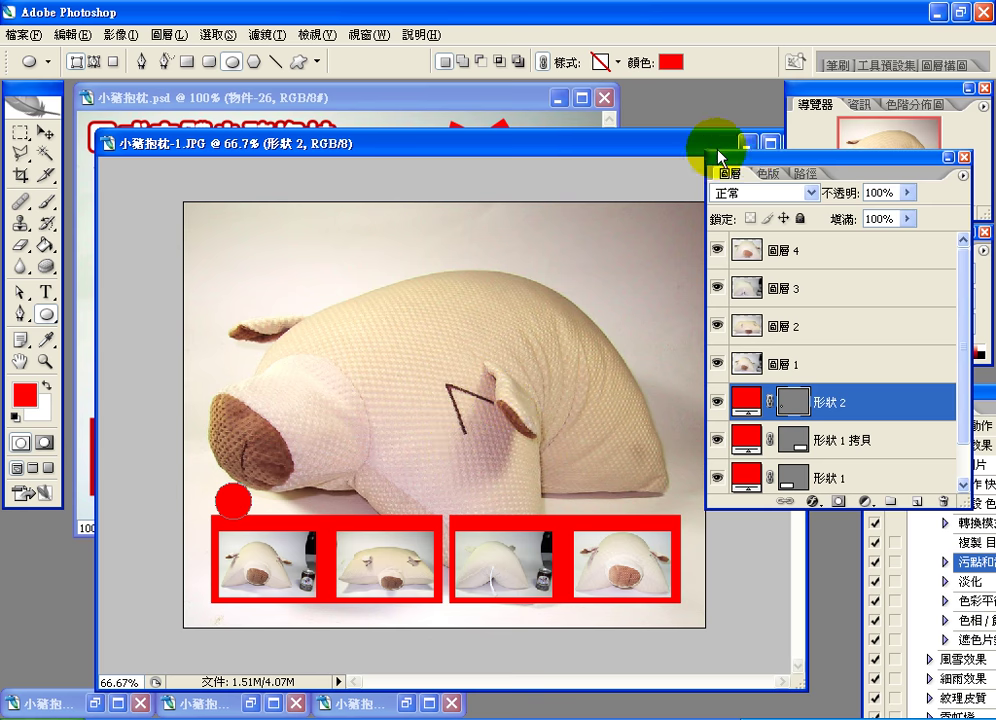
pyautogui.moveTo(708, 156); pyautogui.dragTo(659, 149)
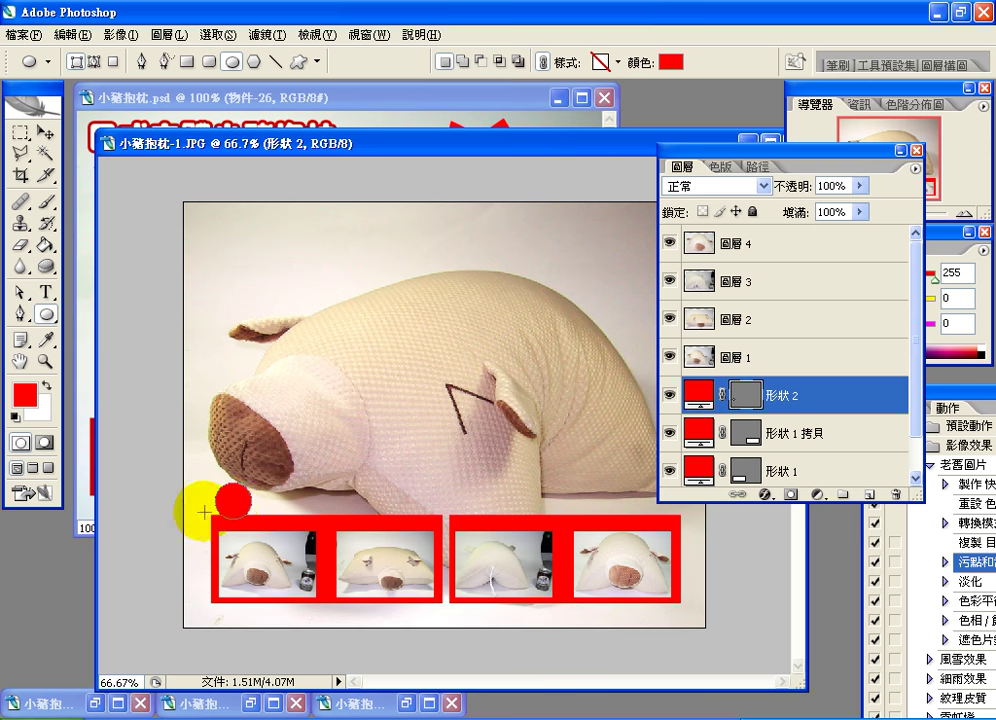
# Select the red circle's path in layer 形狀 2 with the Path Selection tool (路徑選取工具).
pyautogui.click(20, 293)
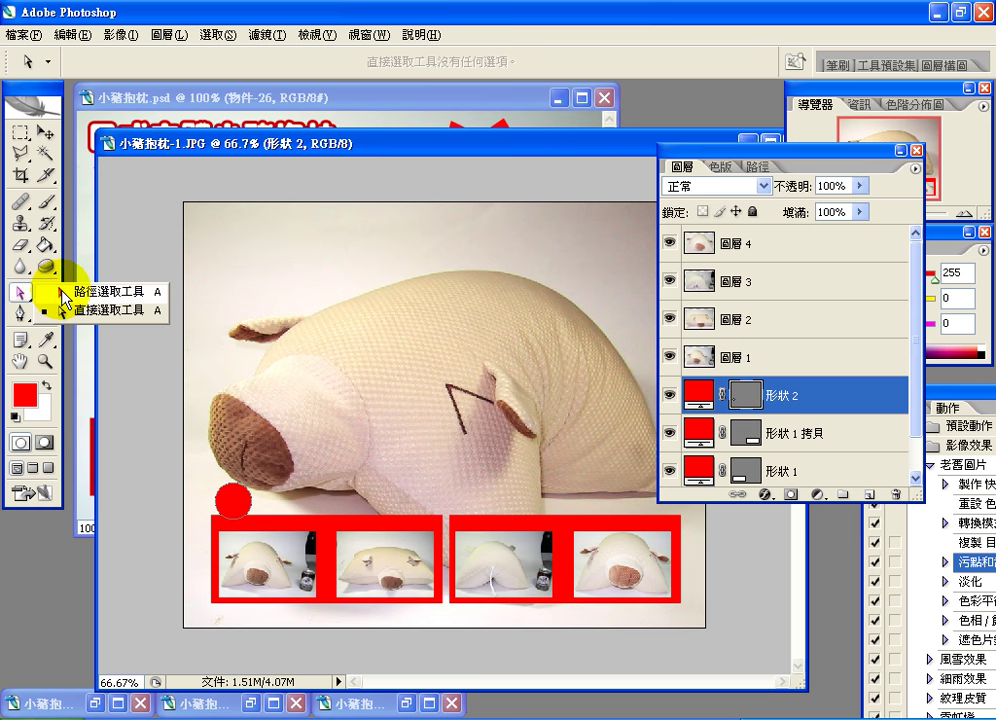
pyautogui.click(20, 293)
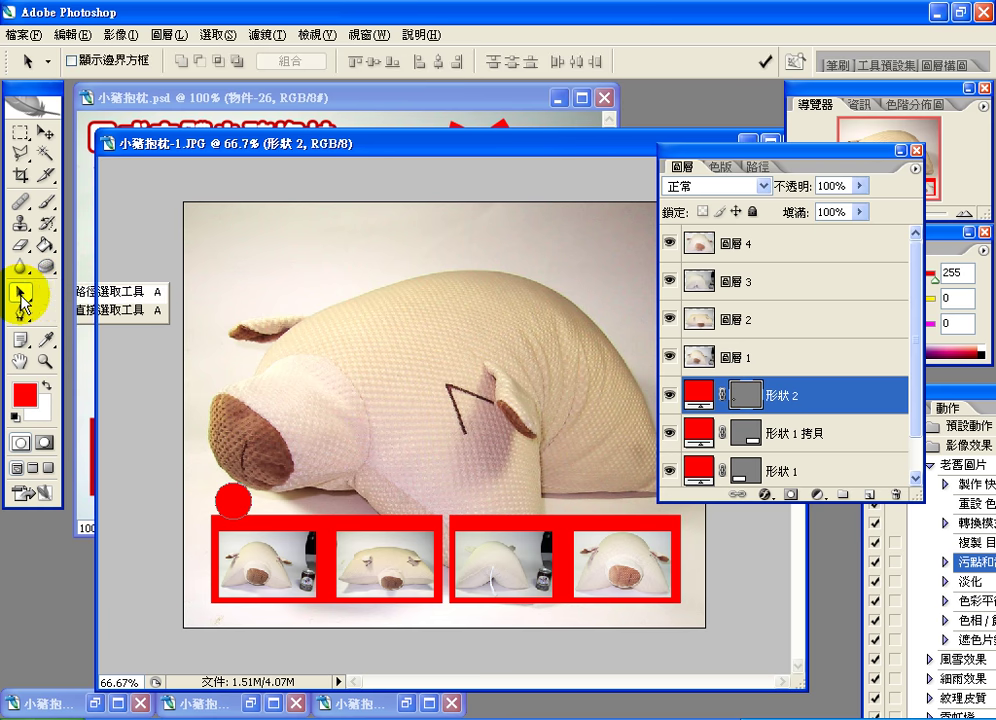
pyautogui.click(232, 498)
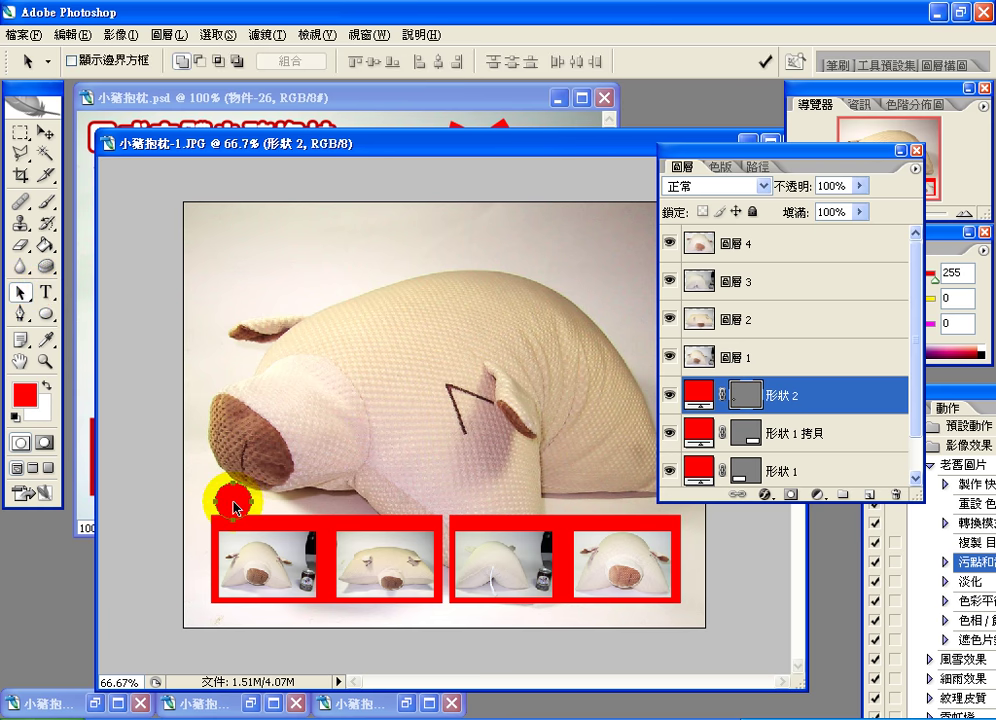
pyautogui.moveTo(236, 505)
pyautogui.mouseDown()
pyautogui.moveTo(234, 484)
pyautogui.moveTo(242, 507)
pyautogui.mouseUp()
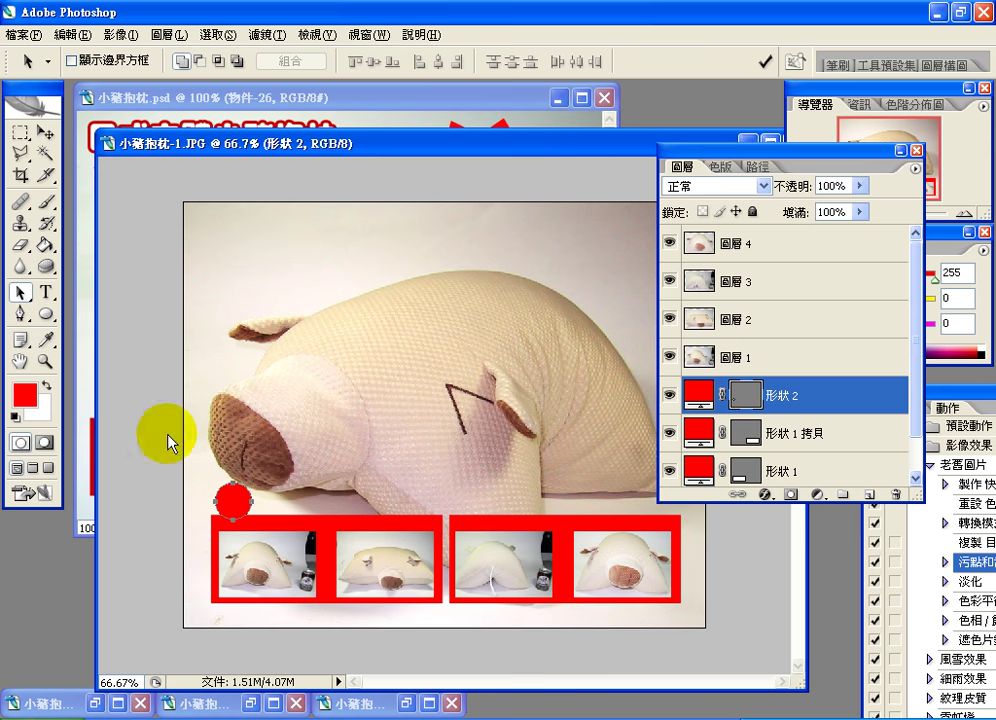
pyautogui.click(20, 293)
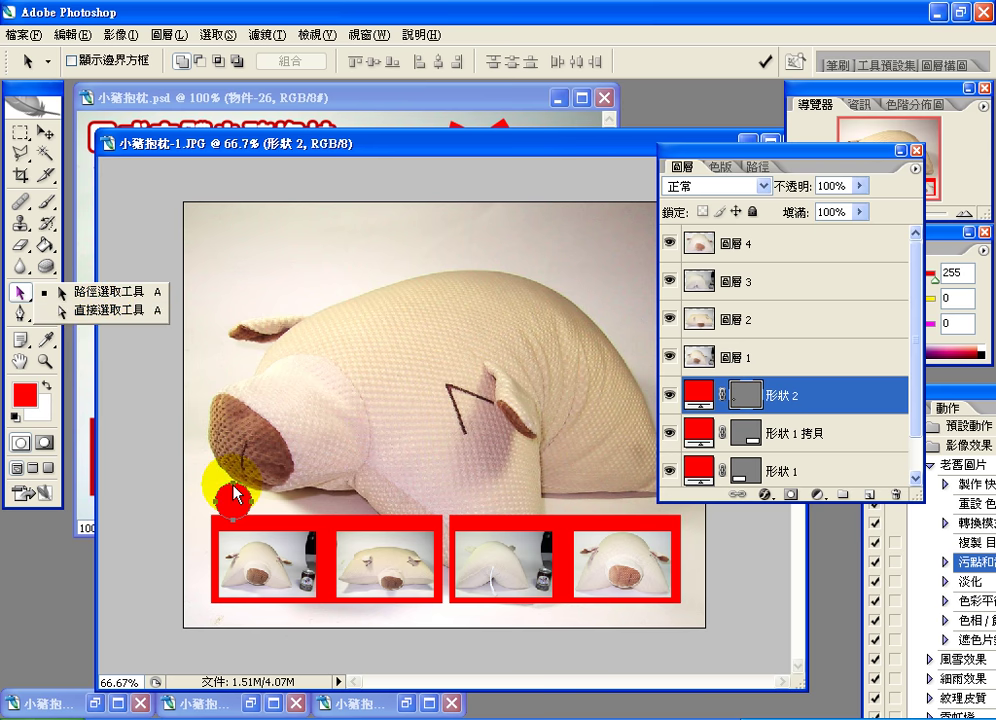
pyautogui.click(114, 294)
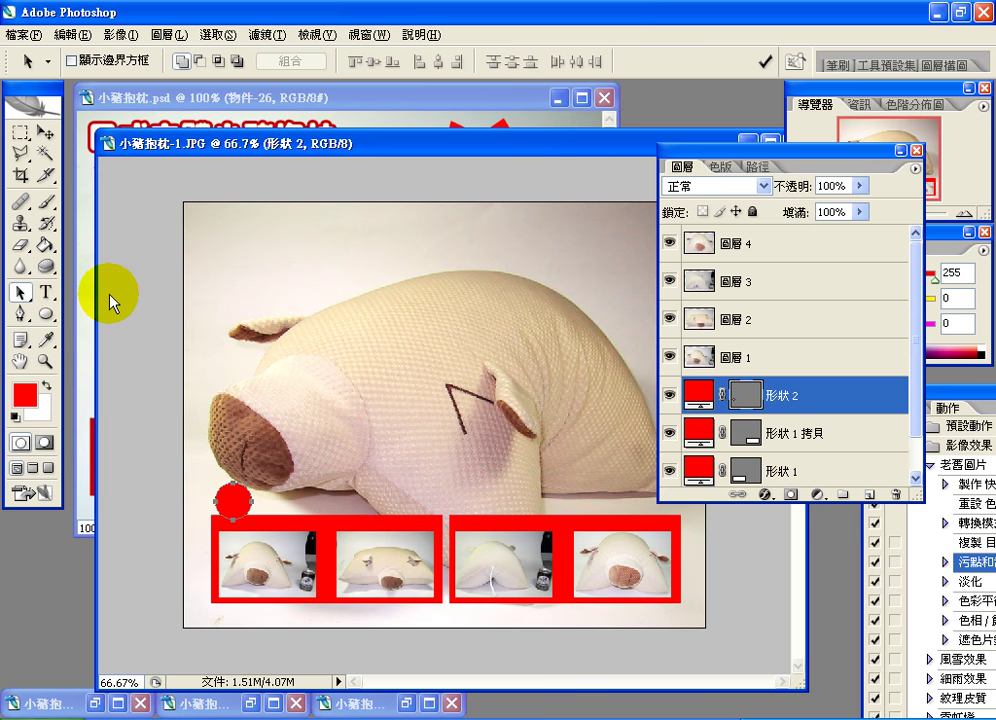
# Copy and paste the circle path within 形狀 2, placing the second circle to the right so it slightly overlaps the first.
pyautogui.click(79, 40)
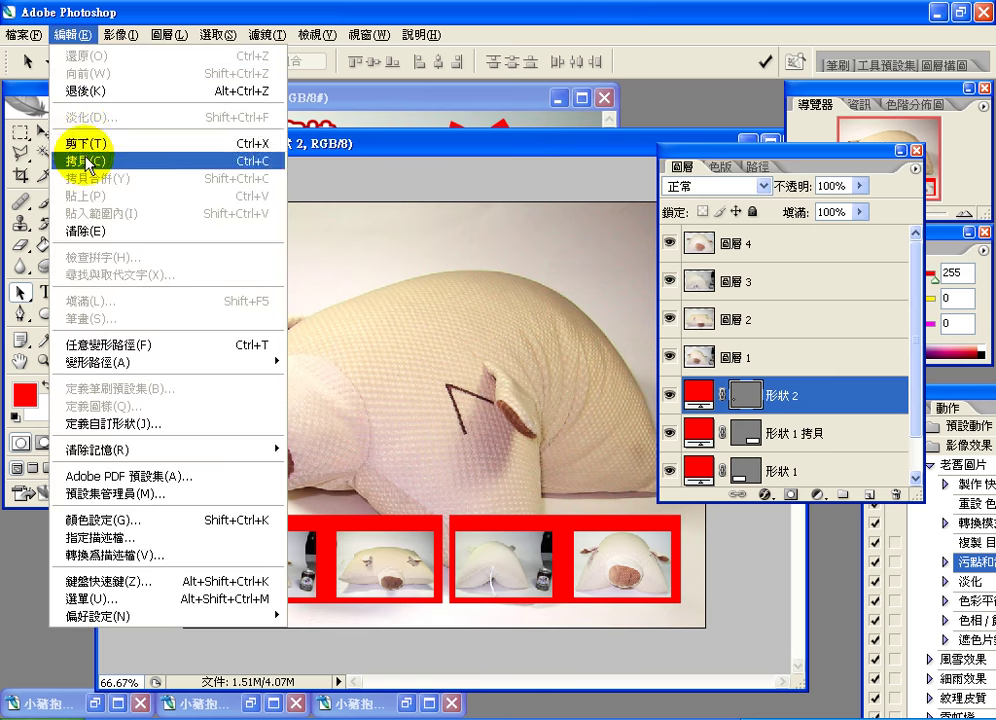
pyautogui.click(87, 160)
pyautogui.click(62, 36)
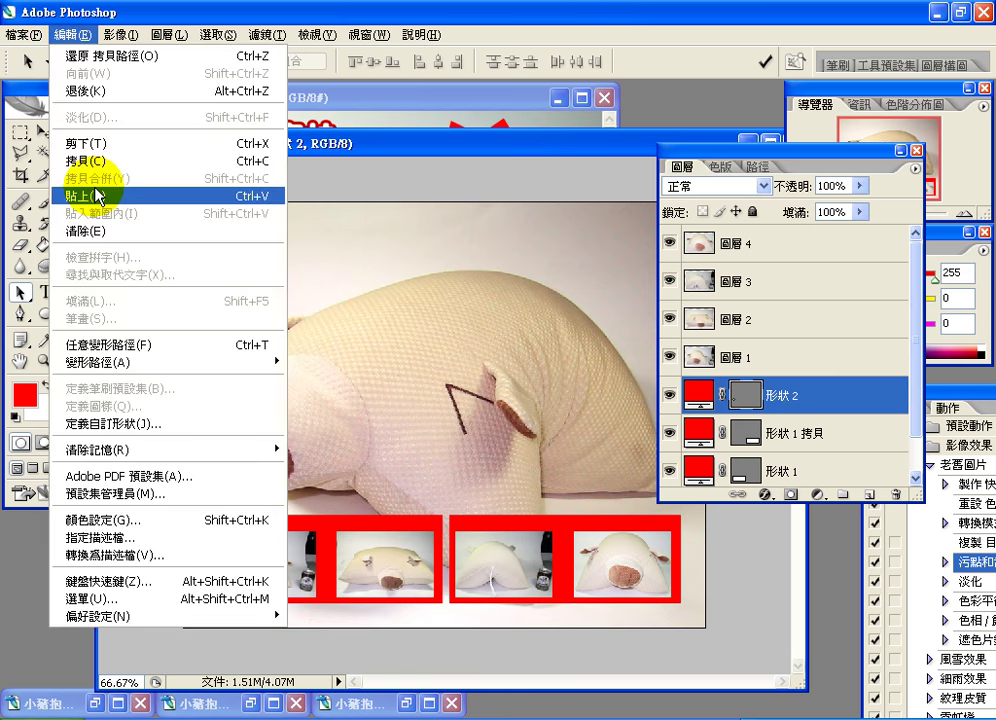
pyautogui.click(98, 194)
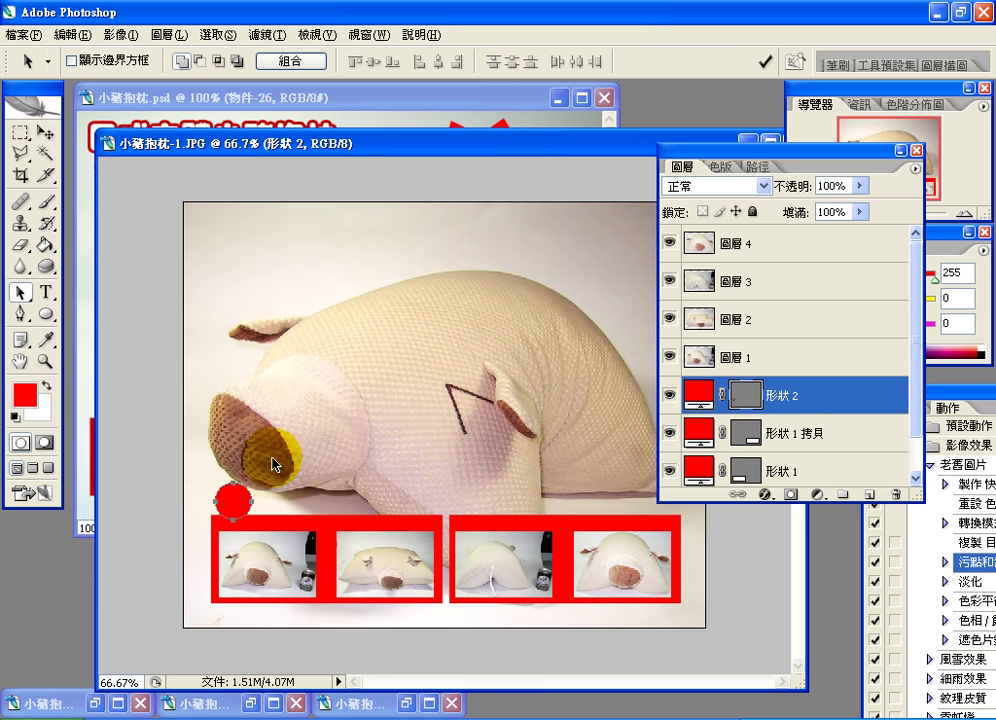
pyautogui.moveTo(240, 505); pyautogui.dragTo(284, 508)
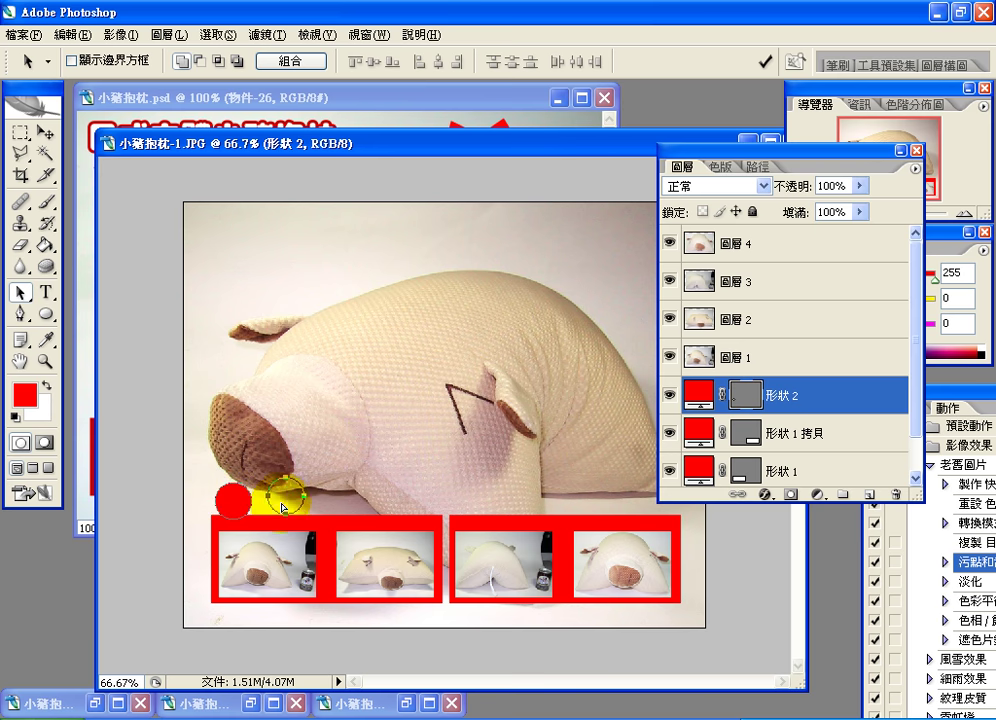
pyautogui.click(742, 398)
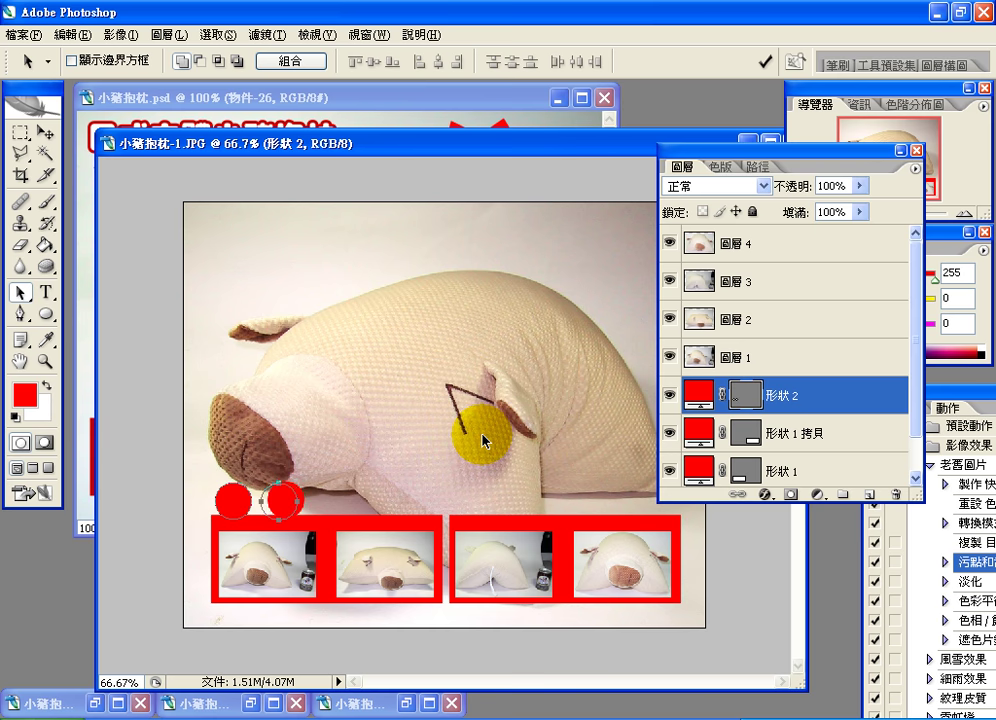
pyautogui.hotkey('shift', 'Left')
pyautogui.hotkey('shift', 'Left')
pyautogui.hotkey('shift', 'Left')
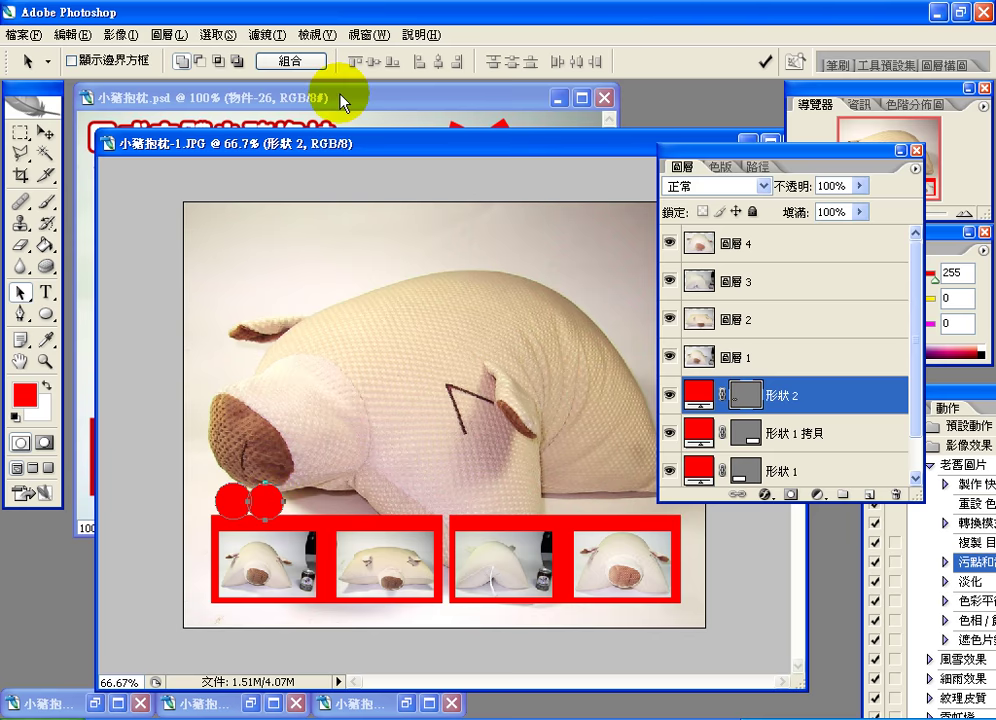
# Paste a third circle path, turn off snapping (靠齊), and align the circle level with and slightly overlapping the second one.
pyautogui.click(320, 34)
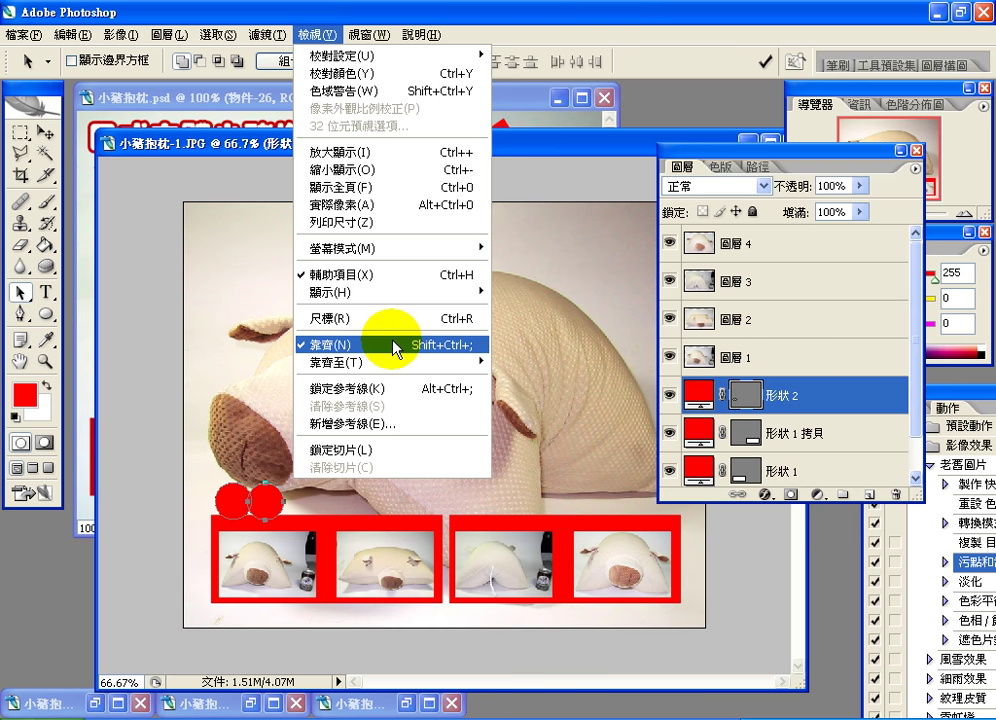
pyautogui.click(532, 151)
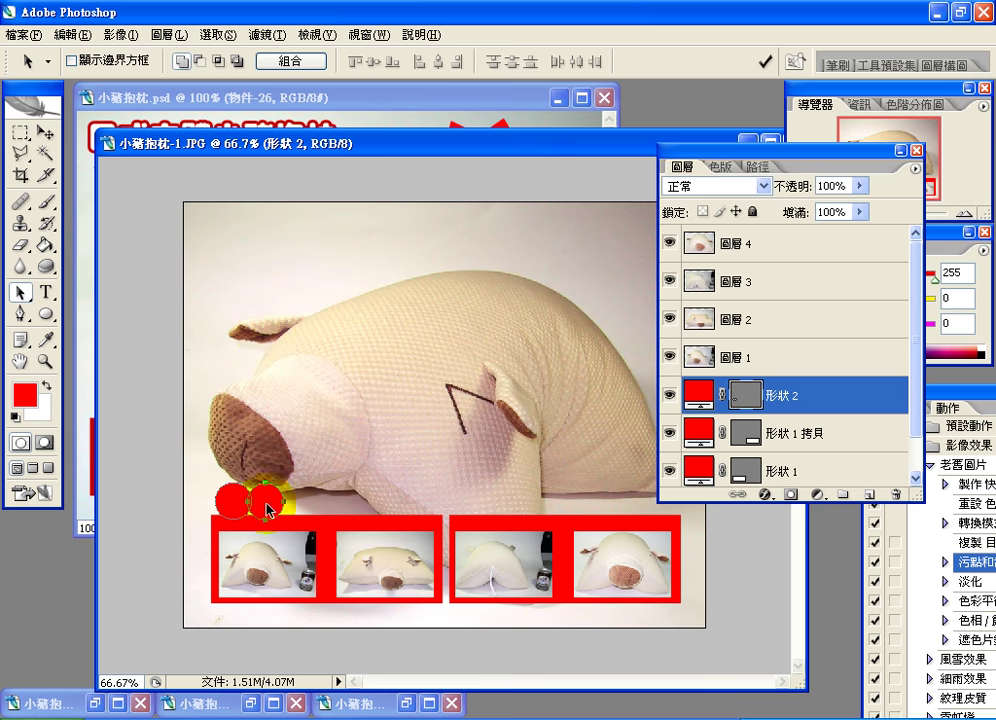
pyautogui.click(70, 34)
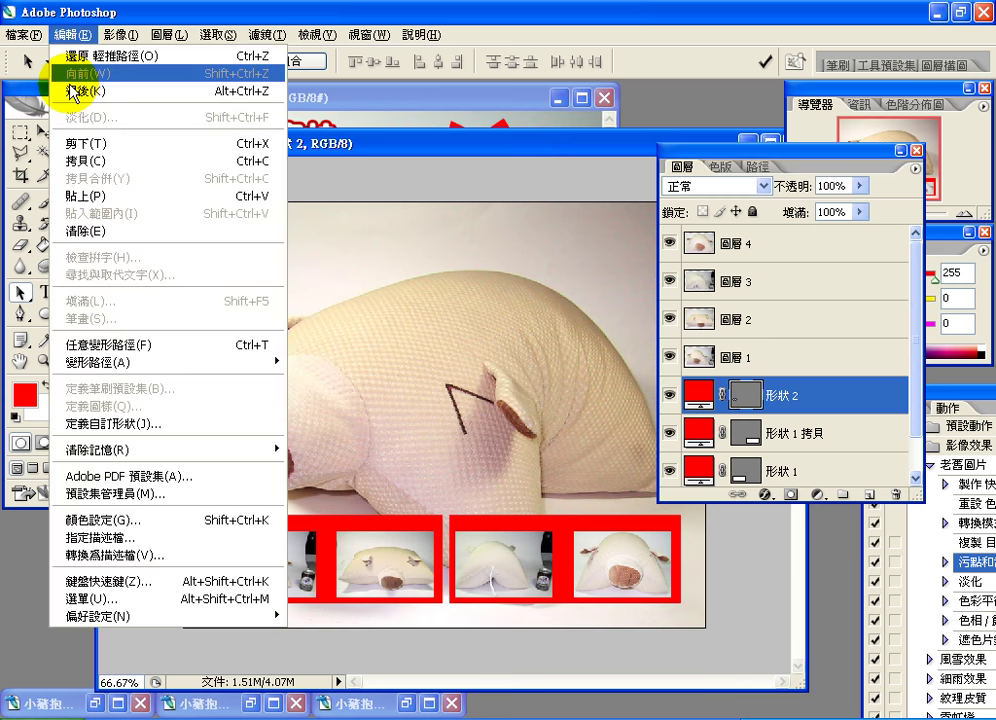
pyautogui.click(137, 192)
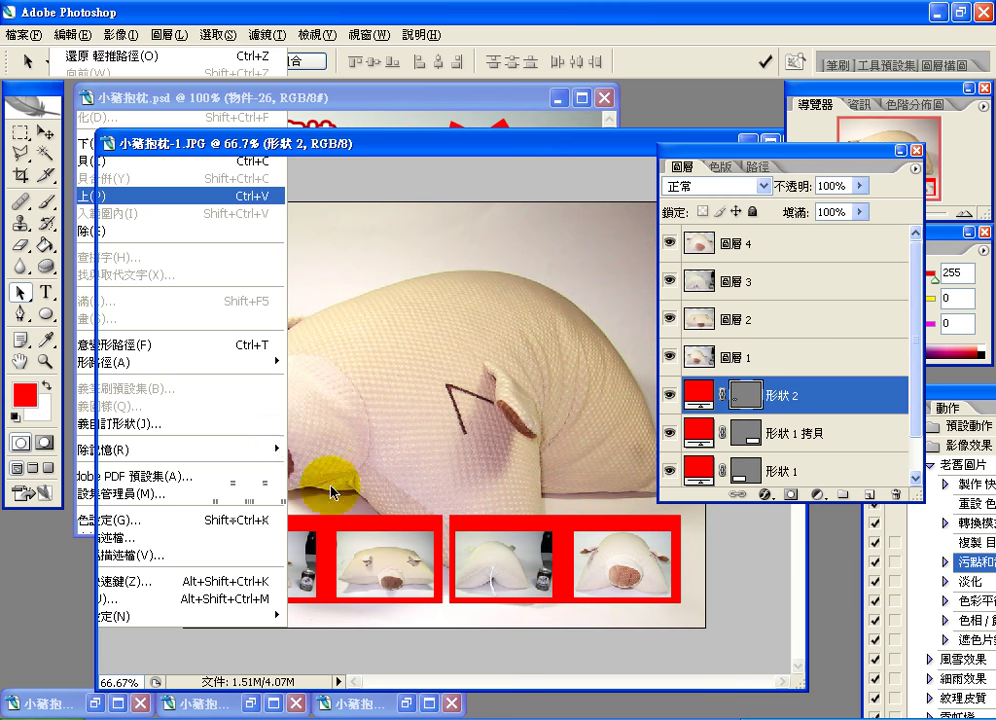
pyautogui.moveTo(248, 510); pyautogui.dragTo(298, 510)
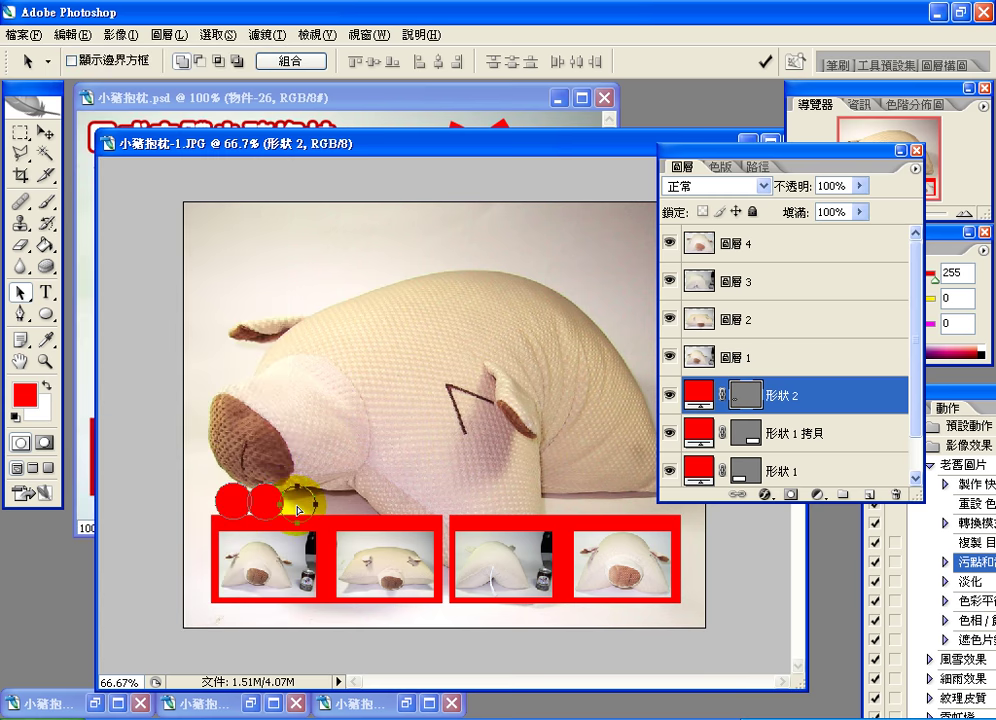
pyautogui.click(323, 36)
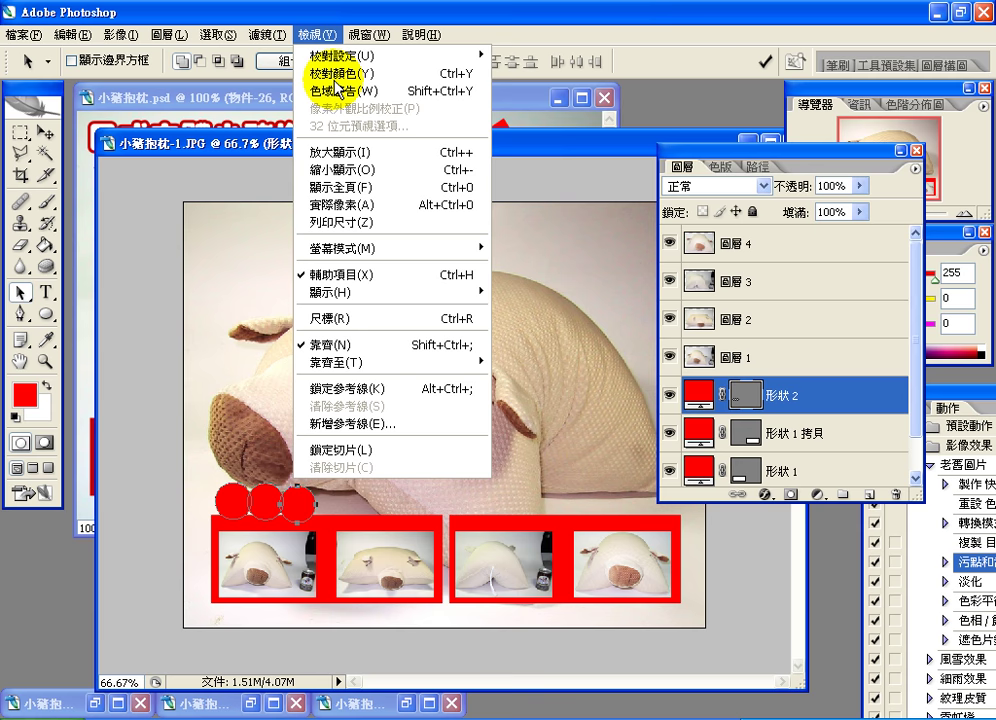
pyautogui.click(378, 345)
pyautogui.click(300, 505)
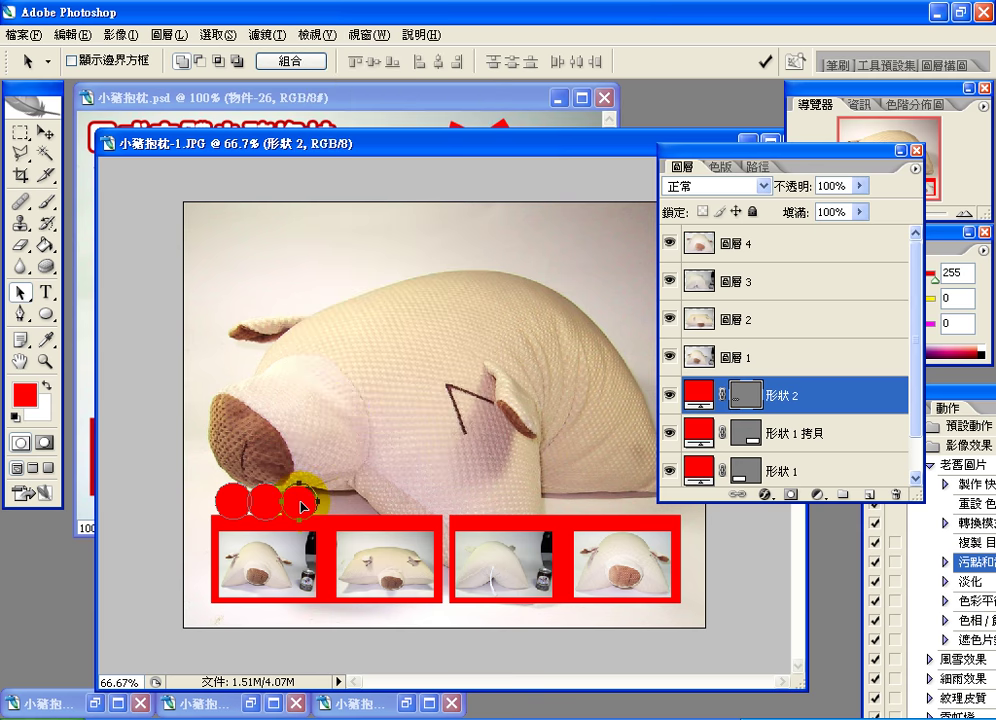
pyautogui.moveTo(301, 506); pyautogui.dragTo(304, 507)
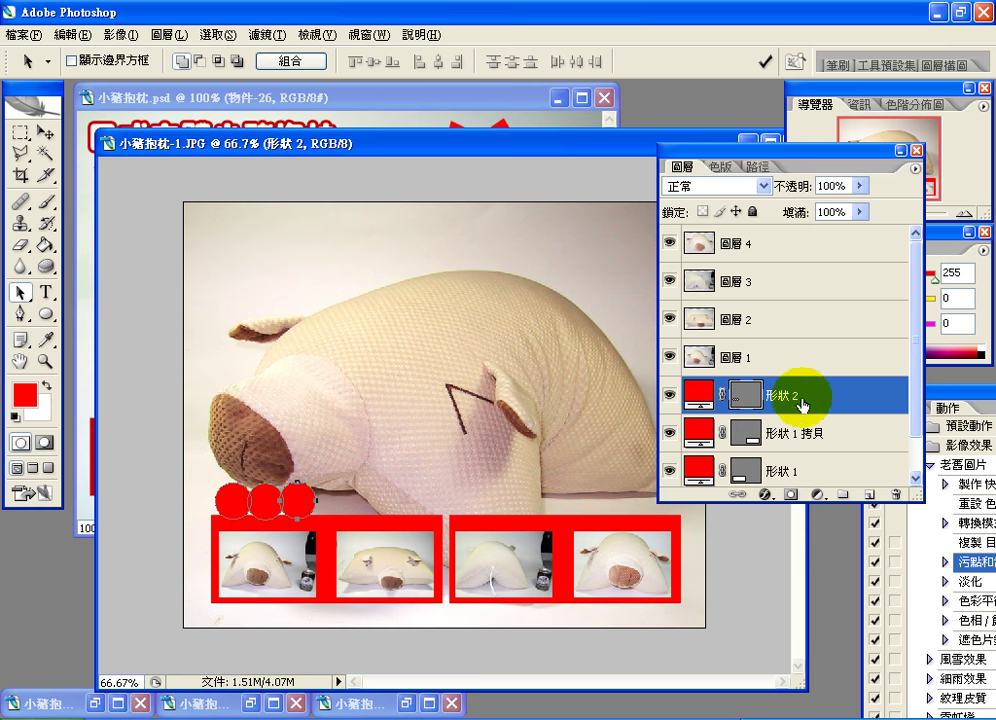
pyautogui.click(797, 364)
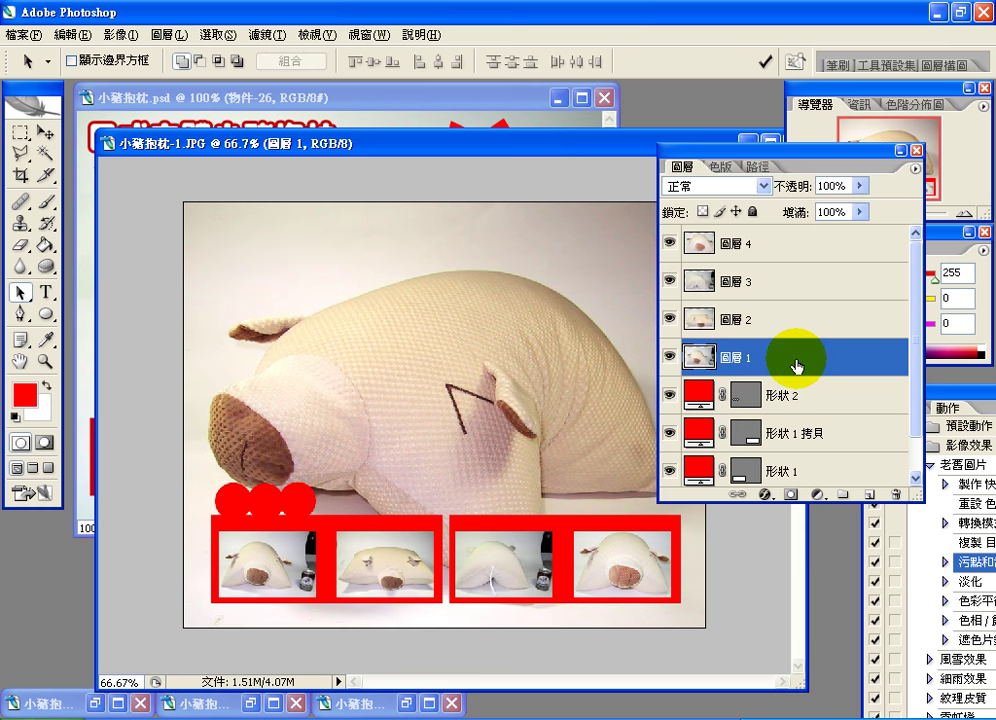
# Switch to the reference document 小豬抱枕.psd and activate the Custom Shape tool (自訂形狀工具).
pyautogui.click(464, 104)
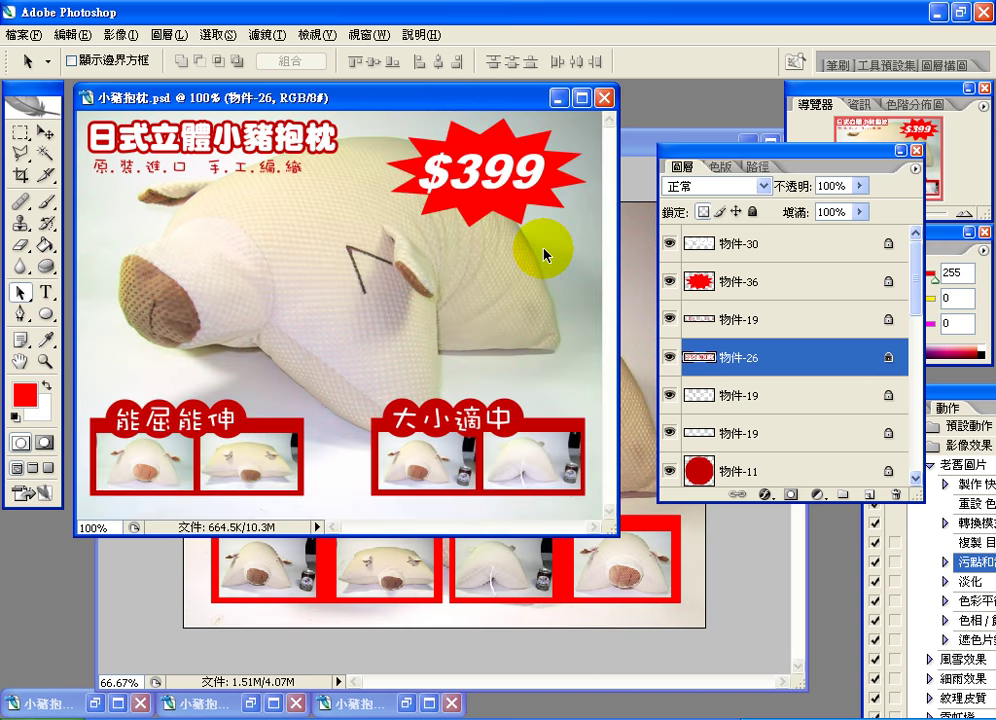
pyautogui.click(44, 316)
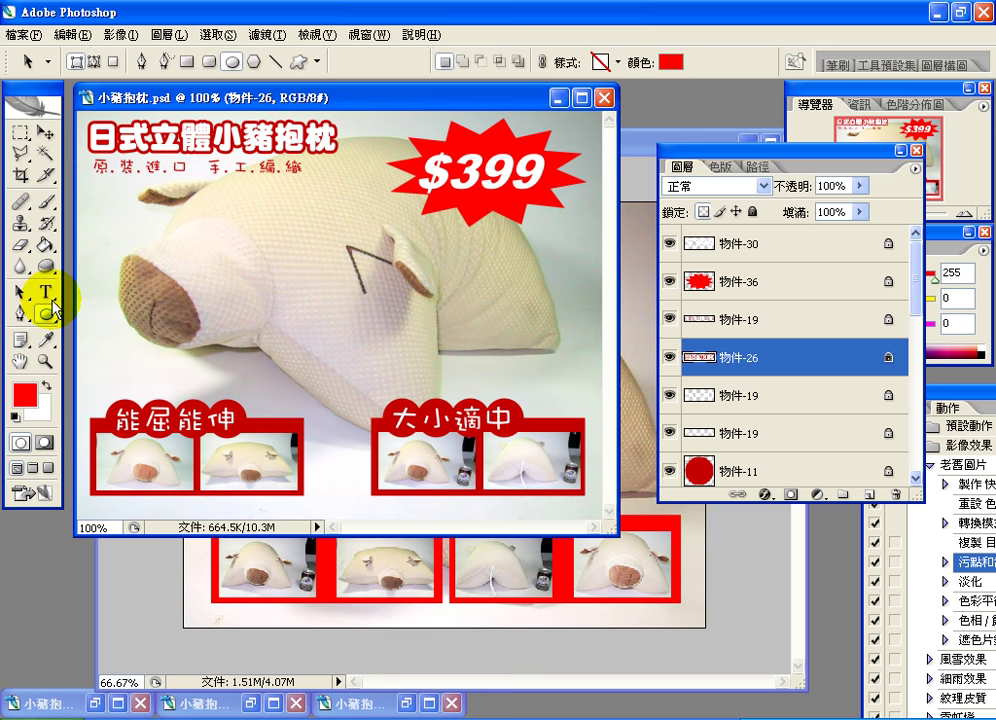
pyautogui.click(304, 66)
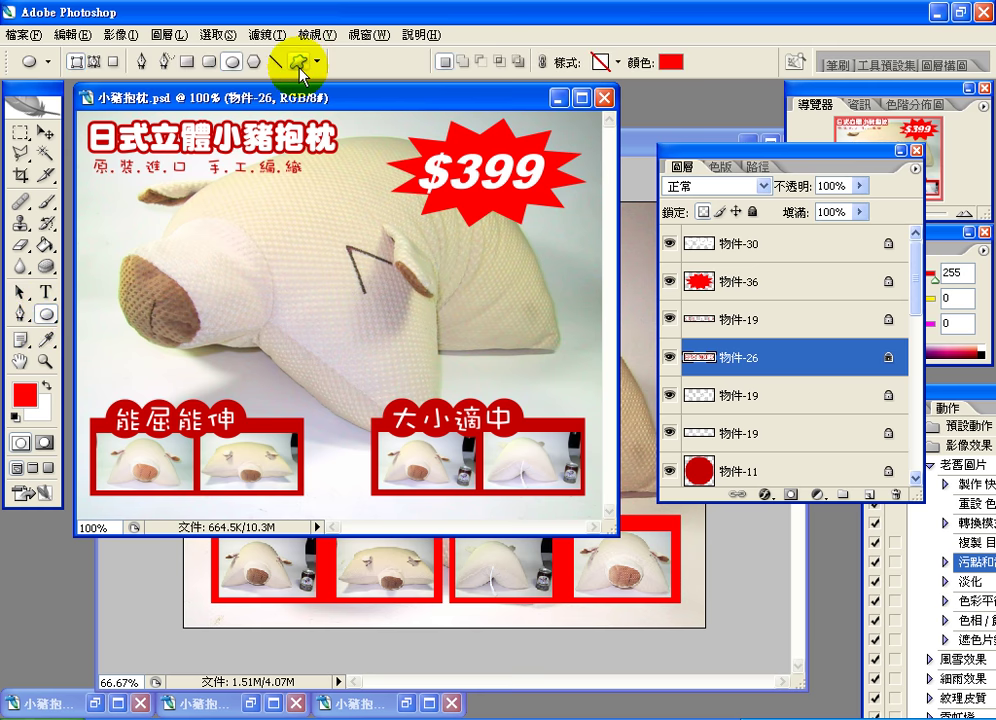
pyautogui.click(318, 63)
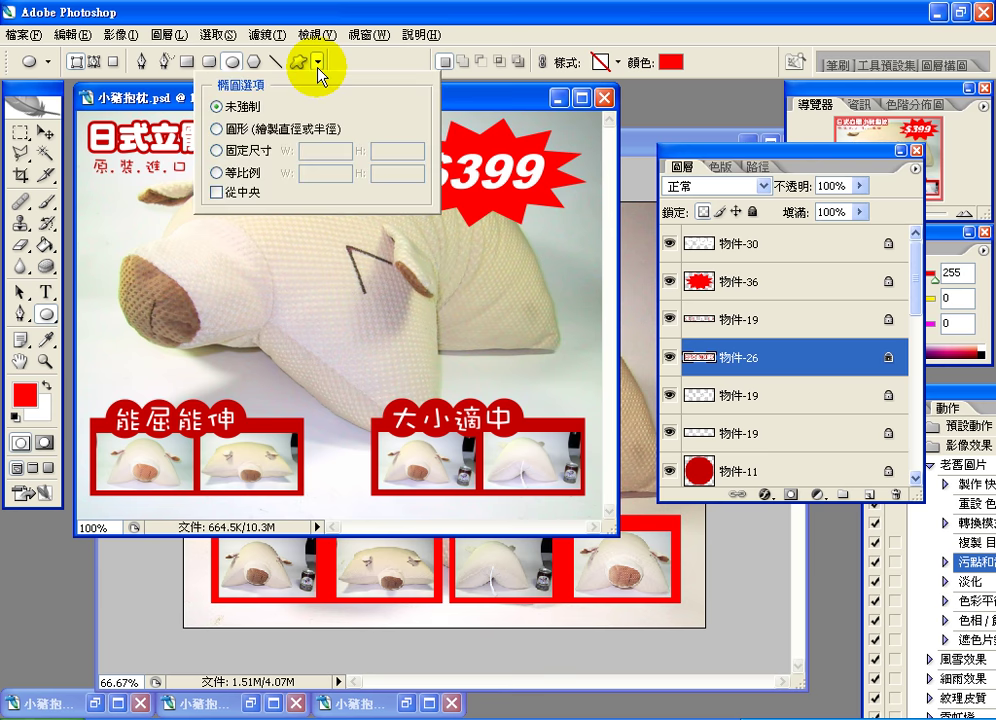
pyautogui.click(340, 64)
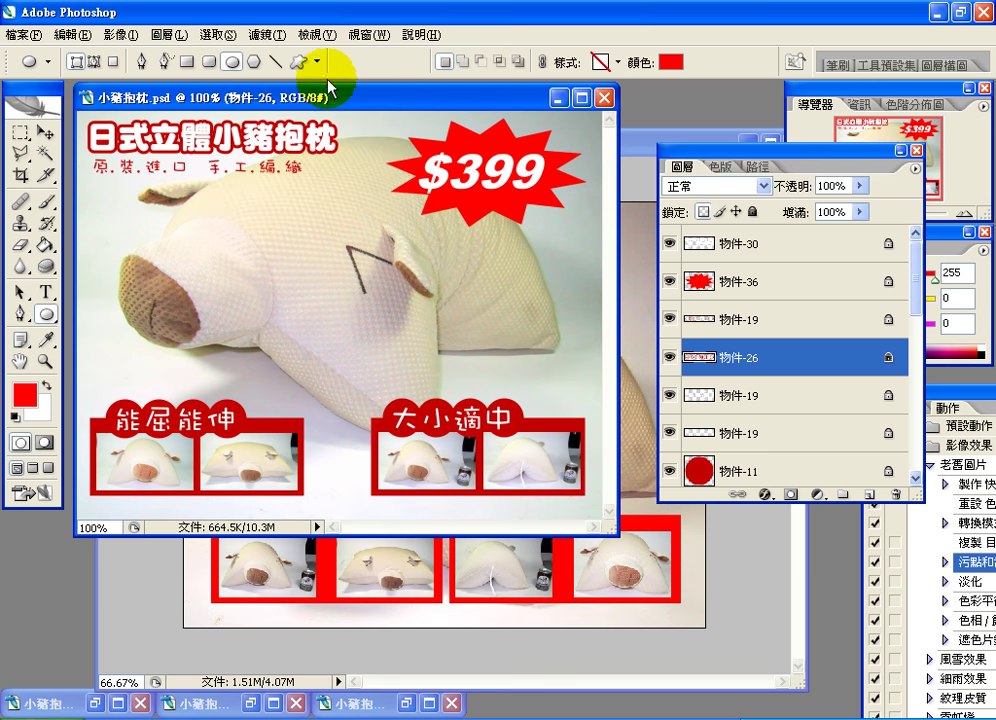
pyautogui.click(298, 63)
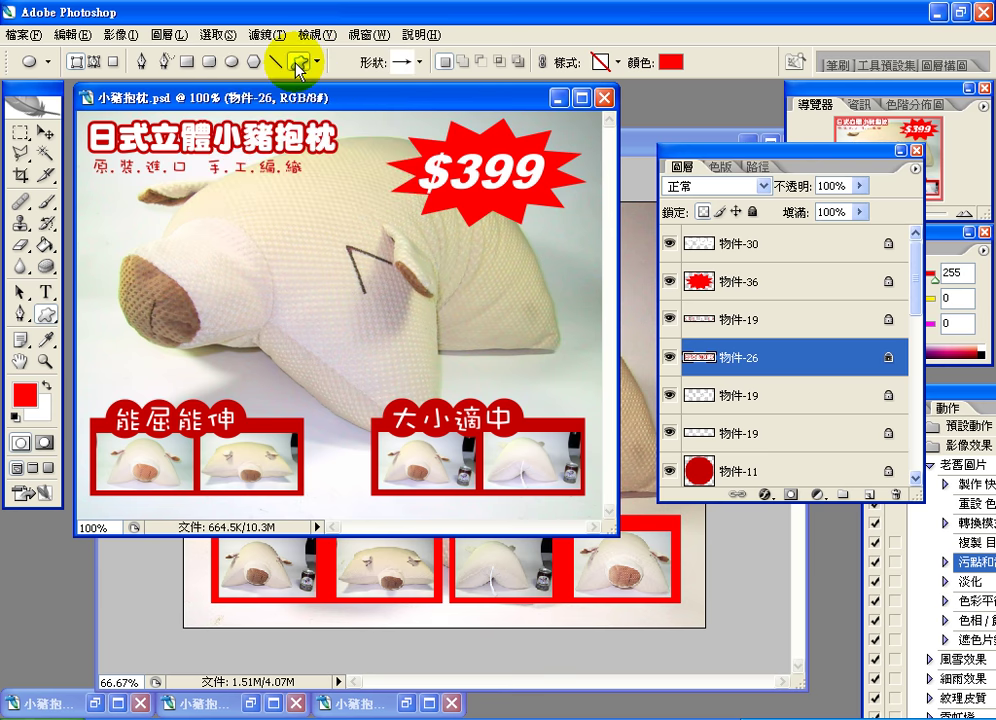
# Browse the available custom shapes and shape libraries, and choose the solid heart as the shape to draw.
pyautogui.click(419, 62)
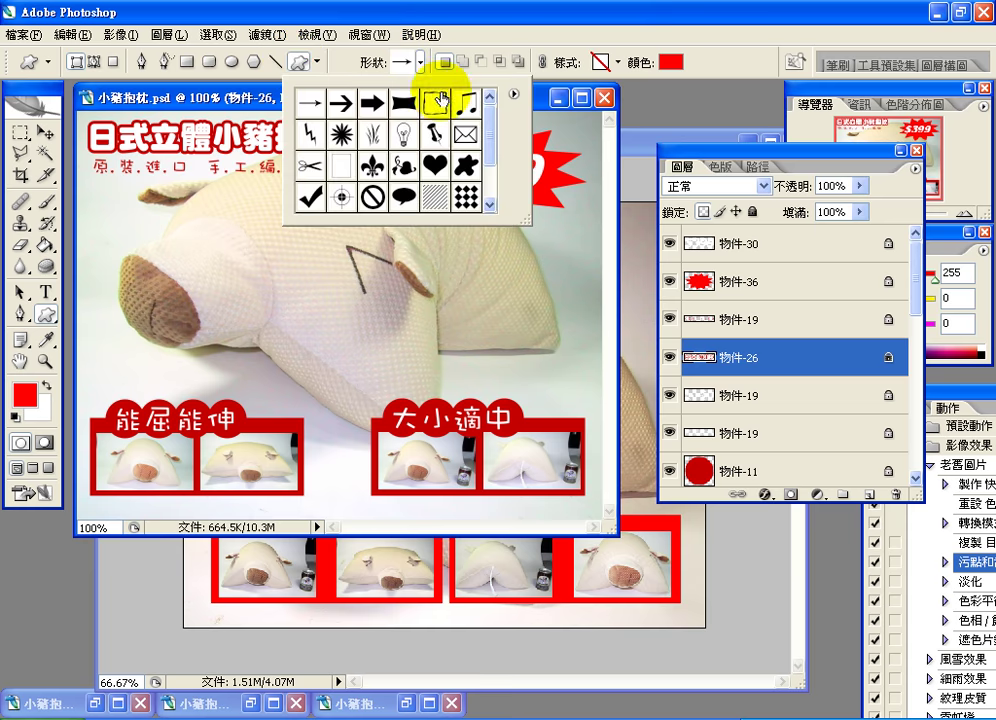
pyautogui.moveTo(487, 112)
pyautogui.mouseDown()
pyautogui.moveTo(488, 157)
pyautogui.moveTo(488, 124)
pyautogui.mouseUp()
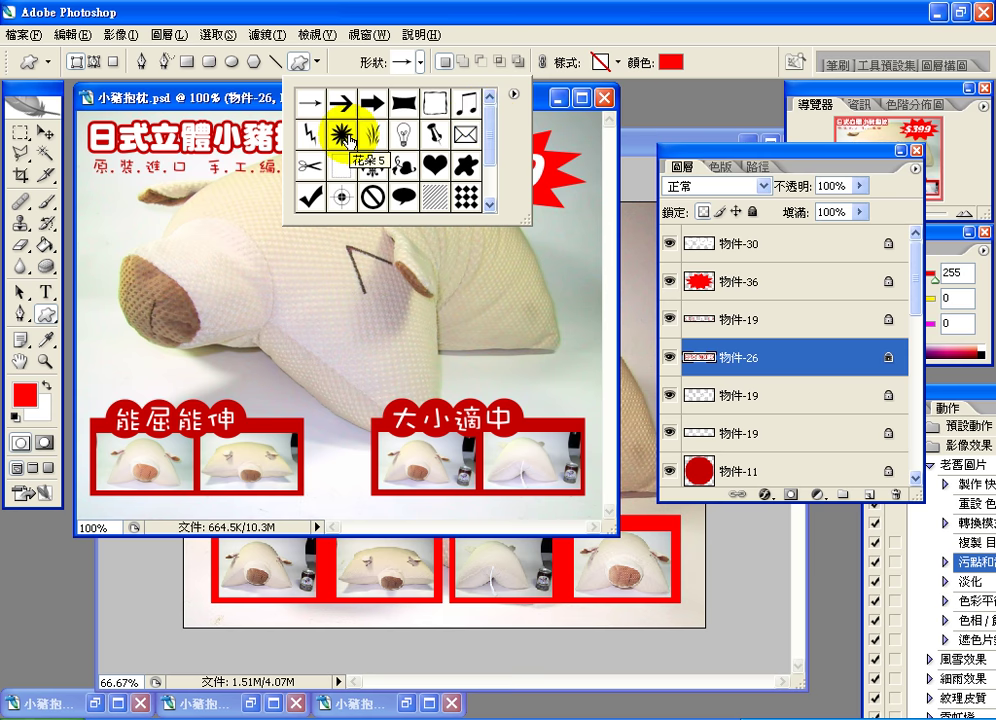
pyautogui.click(515, 95)
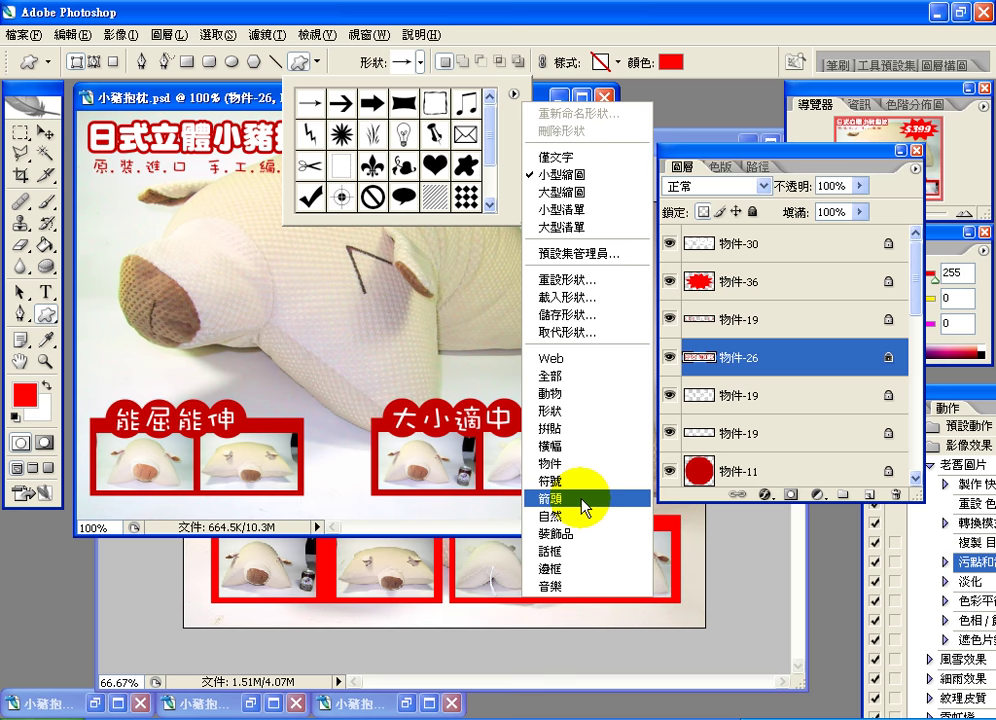
pyautogui.click(466, 160)
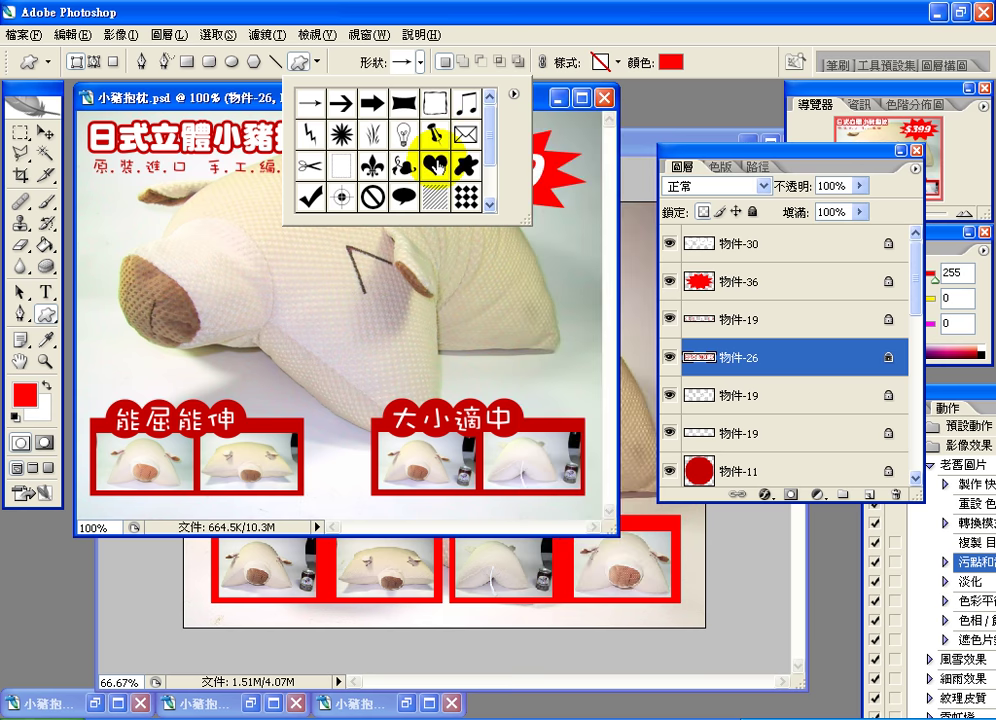
pyautogui.click(433, 163)
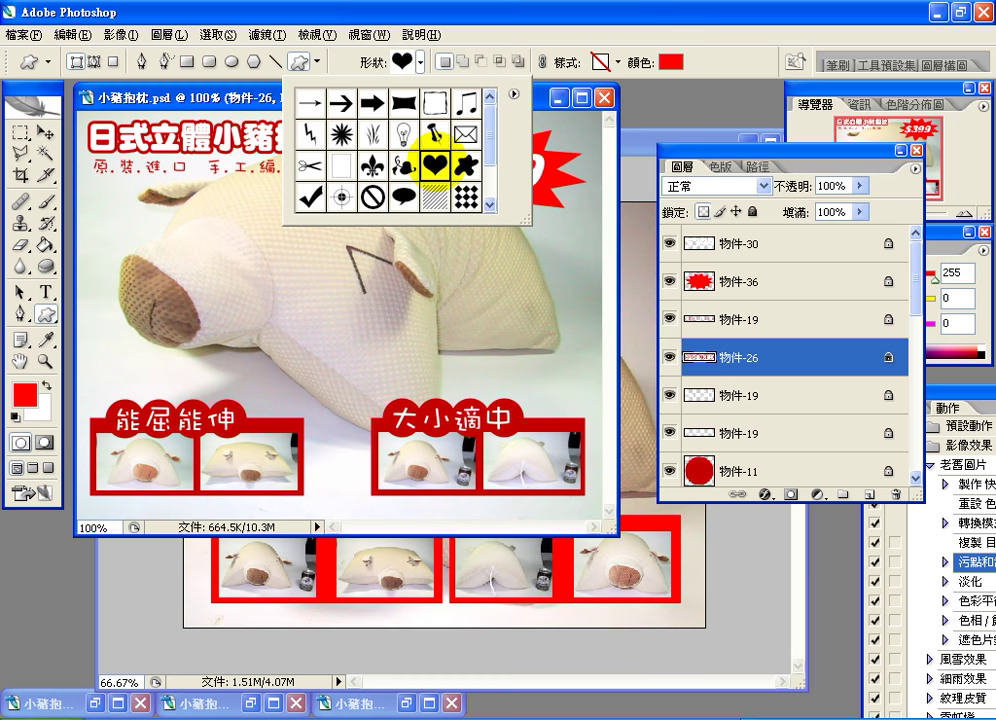
# Move the layers palette clear of the image and draw a large red heart shape layer in the upper right of 小豬抱枕-1.JPG.
pyautogui.moveTo(691, 156); pyautogui.dragTo(759, 157)
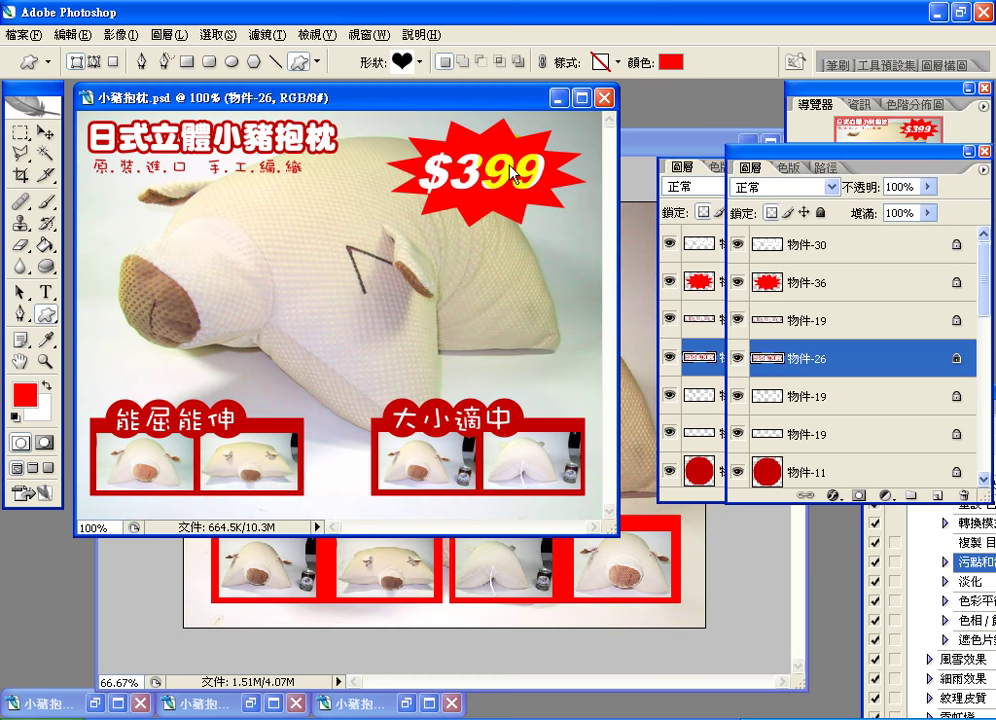
pyautogui.click(630, 148)
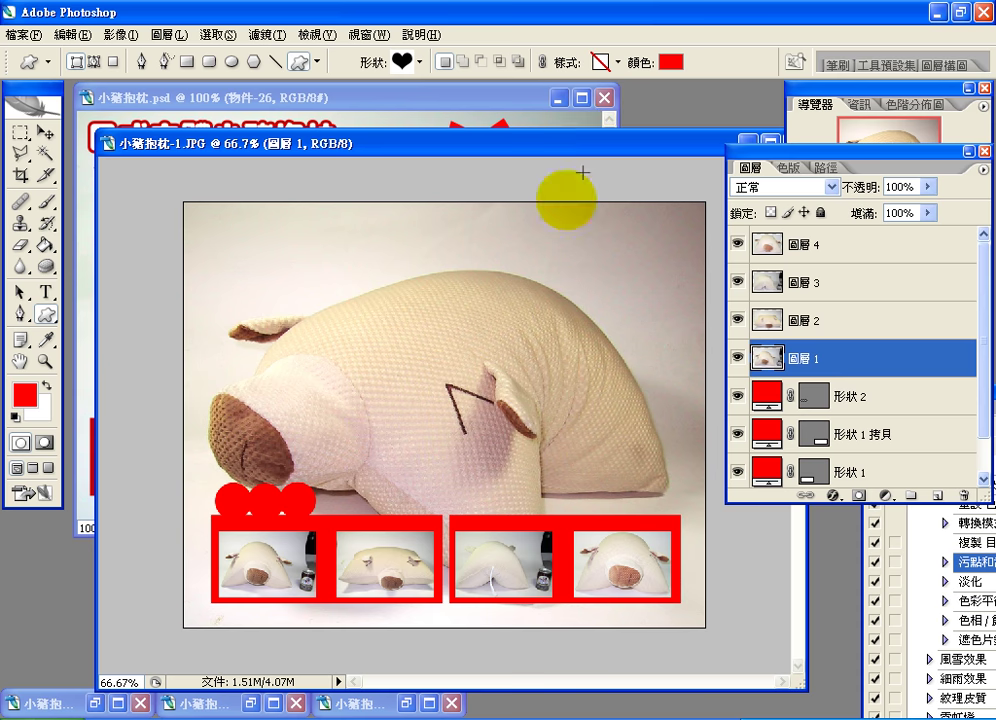
pyautogui.moveTo(515, 227); pyautogui.dragTo(682, 338)
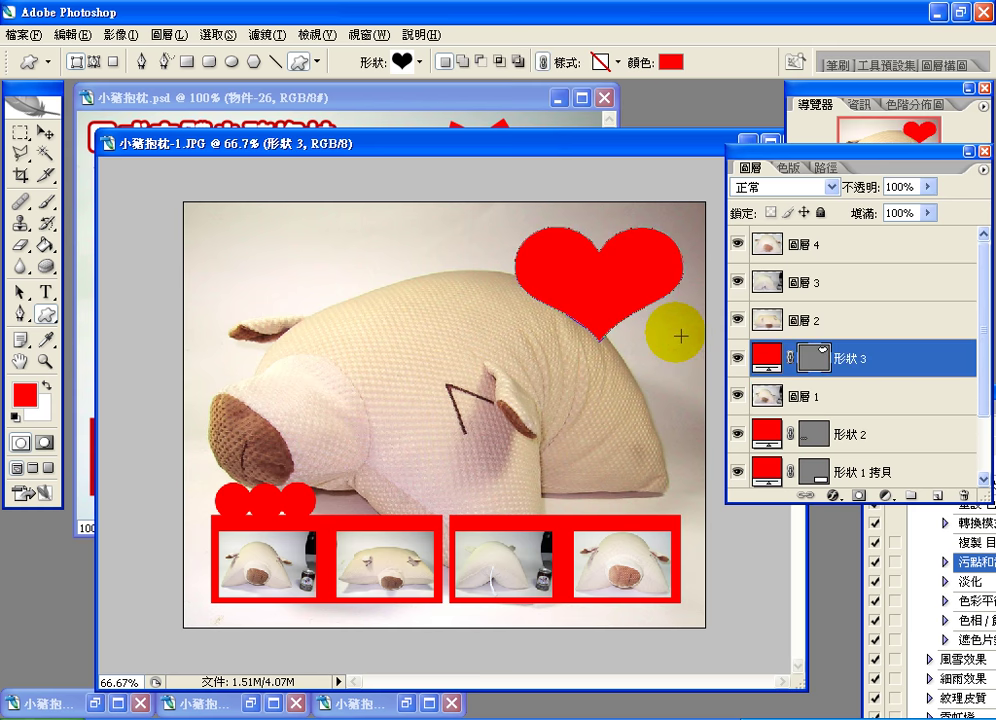
pyautogui.click(44, 318)
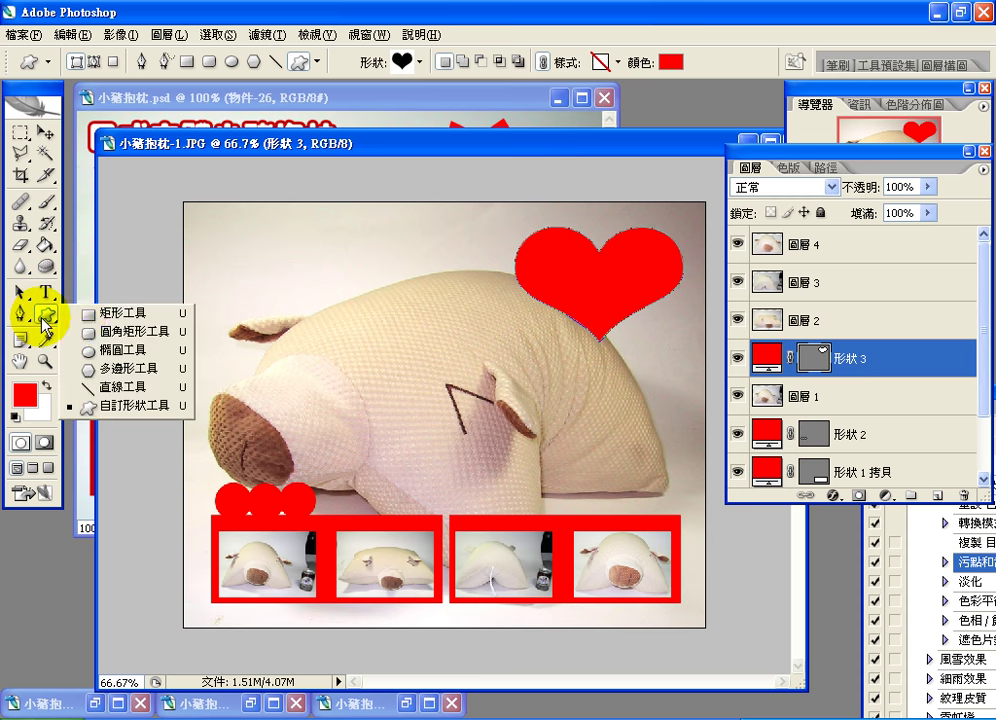
pyautogui.click(99, 406)
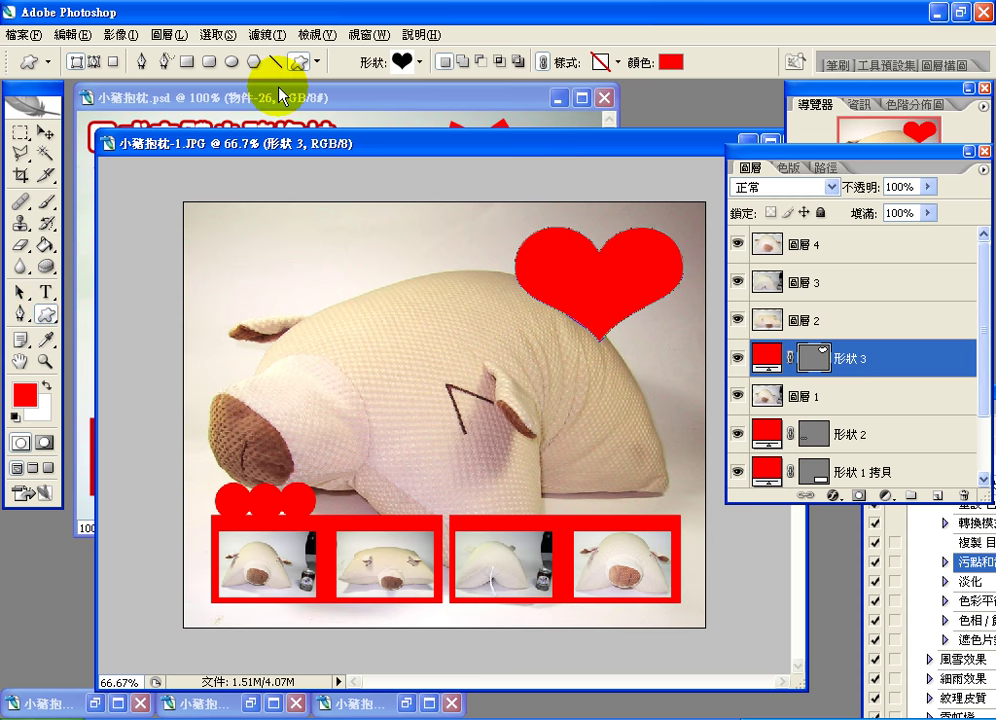
pyautogui.click(421, 62)
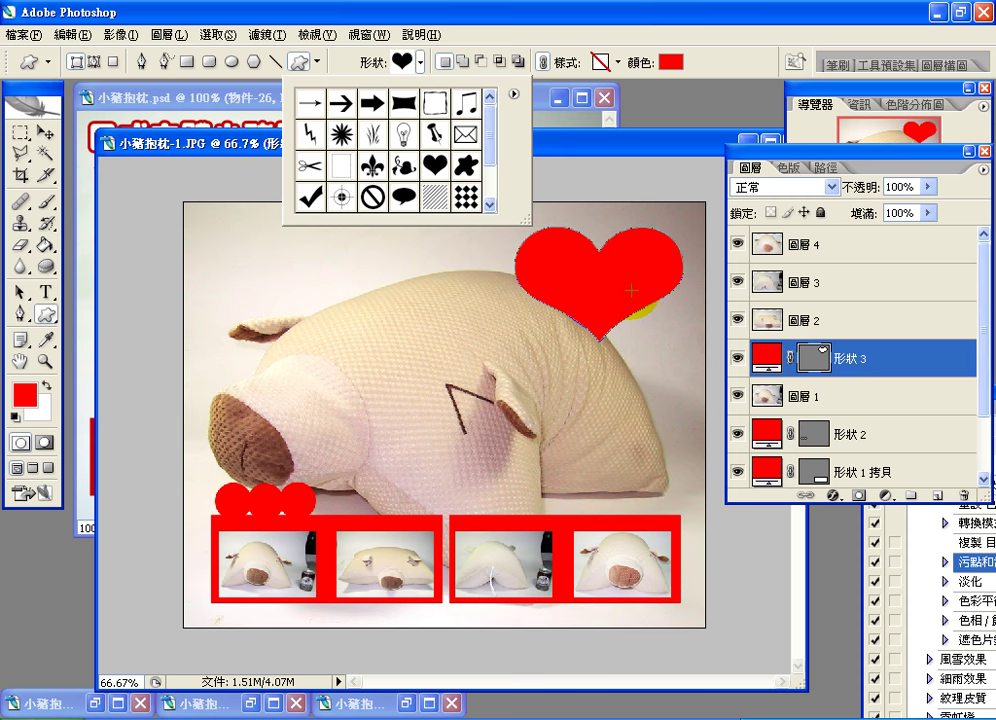
pyautogui.click(752, 153)
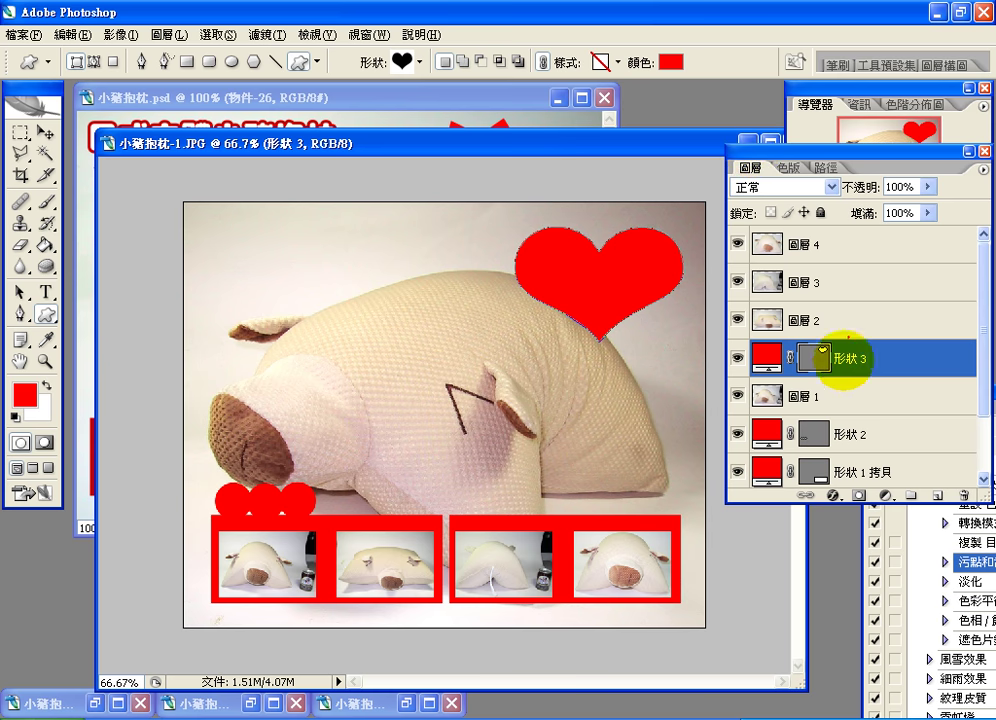
pyautogui.moveTo(838, 388)
pyautogui.mouseDown()
pyautogui.moveTo(850, 325)
pyautogui.moveTo(822, 351)
pyautogui.mouseUp()
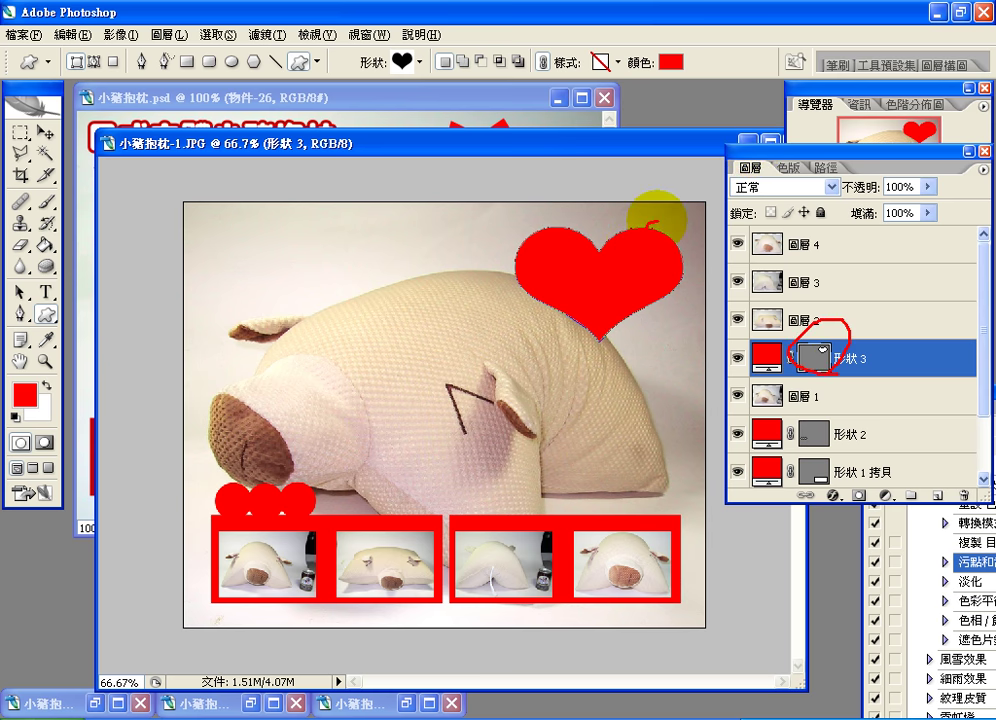
pyautogui.moveTo(651, 216)
pyautogui.mouseDown()
pyautogui.moveTo(695, 272)
pyautogui.moveTo(675, 305)
pyautogui.moveTo(634, 327)
pyautogui.moveTo(571, 335)
pyautogui.moveTo(459, 248)
pyautogui.mouseUp()
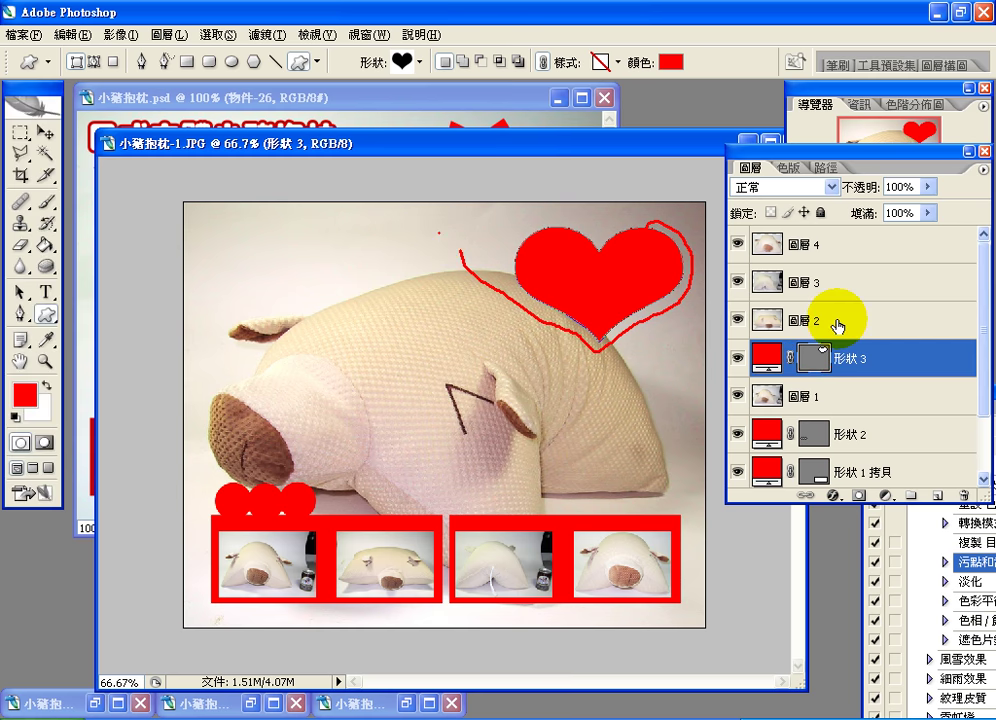
# Display the circle outlines through the vector mask of 形狀 2, and make 圖層 4 the active layer.
pyautogui.click(836, 324)
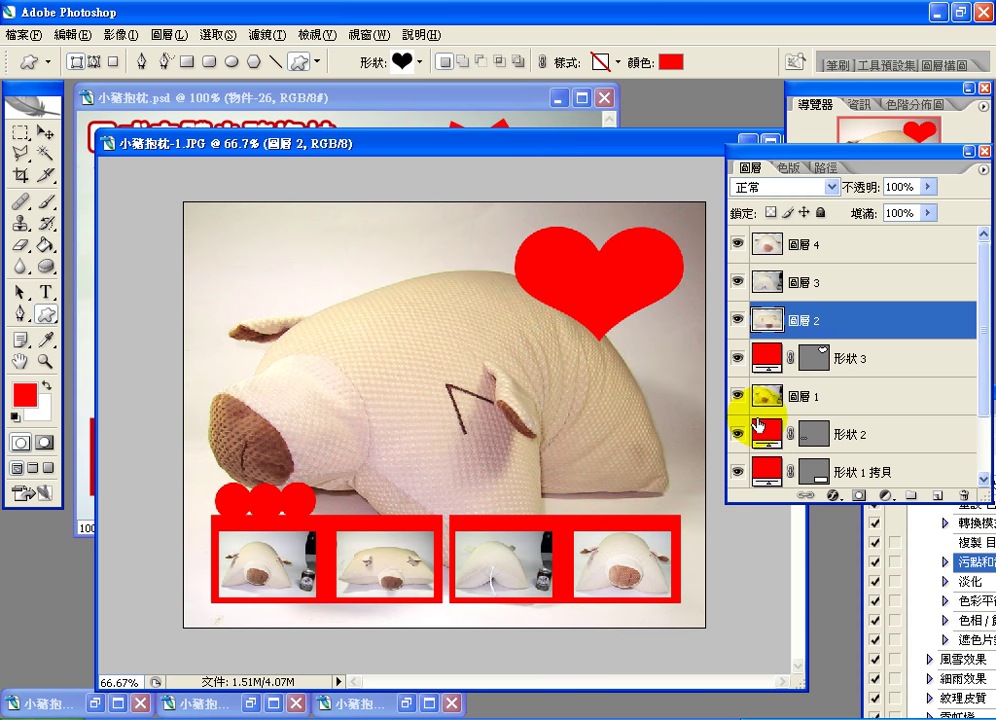
pyautogui.click(762, 433)
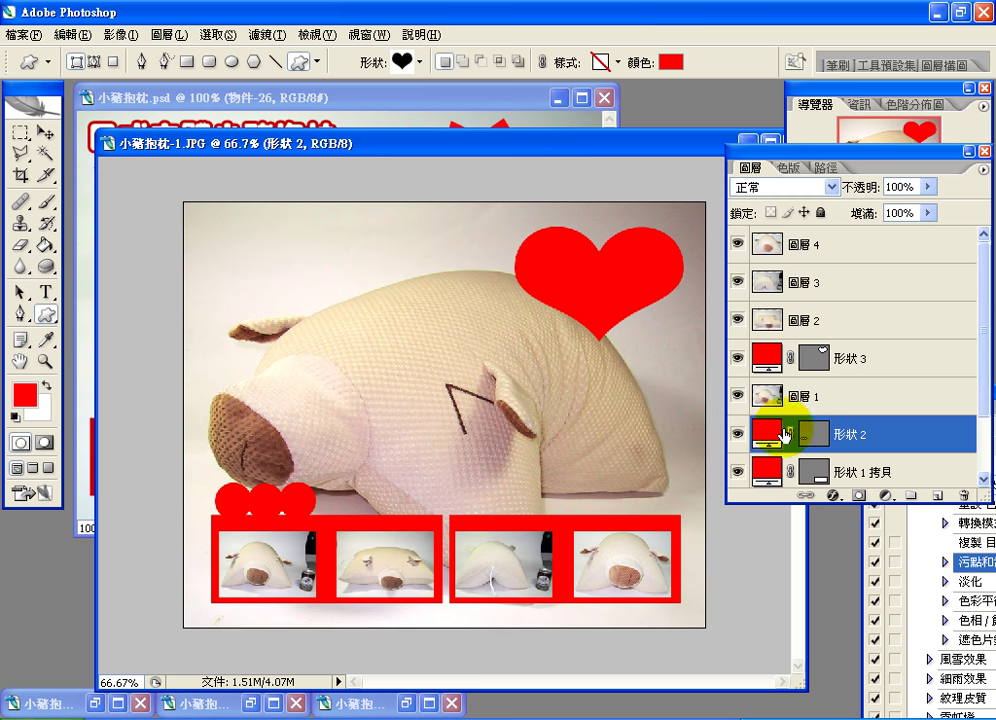
pyautogui.click(814, 431)
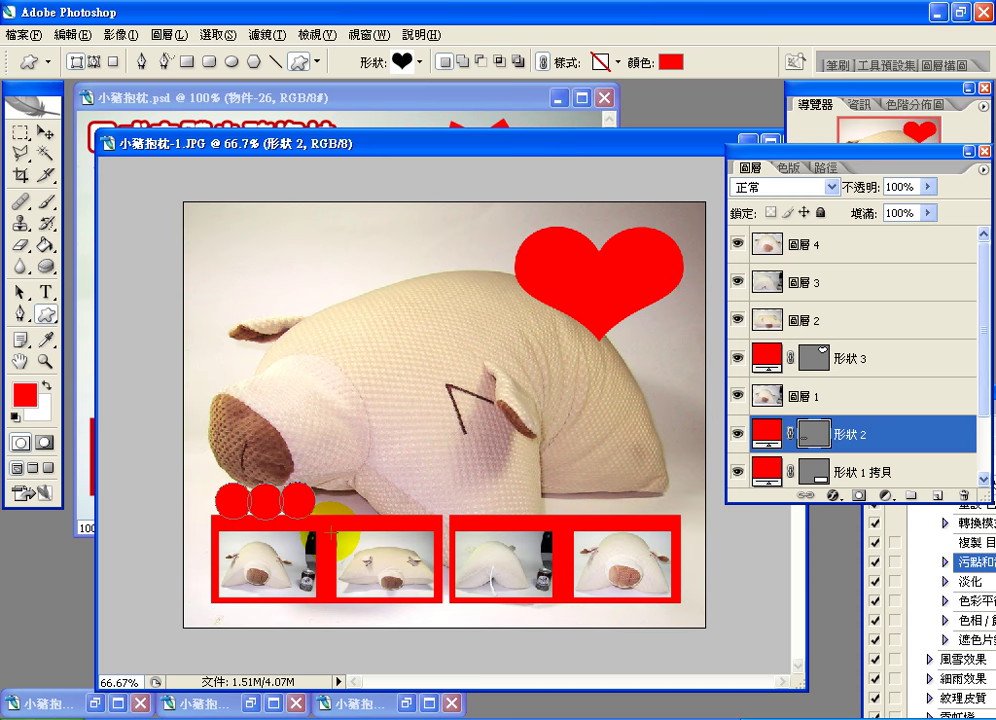
pyautogui.click(900, 257)
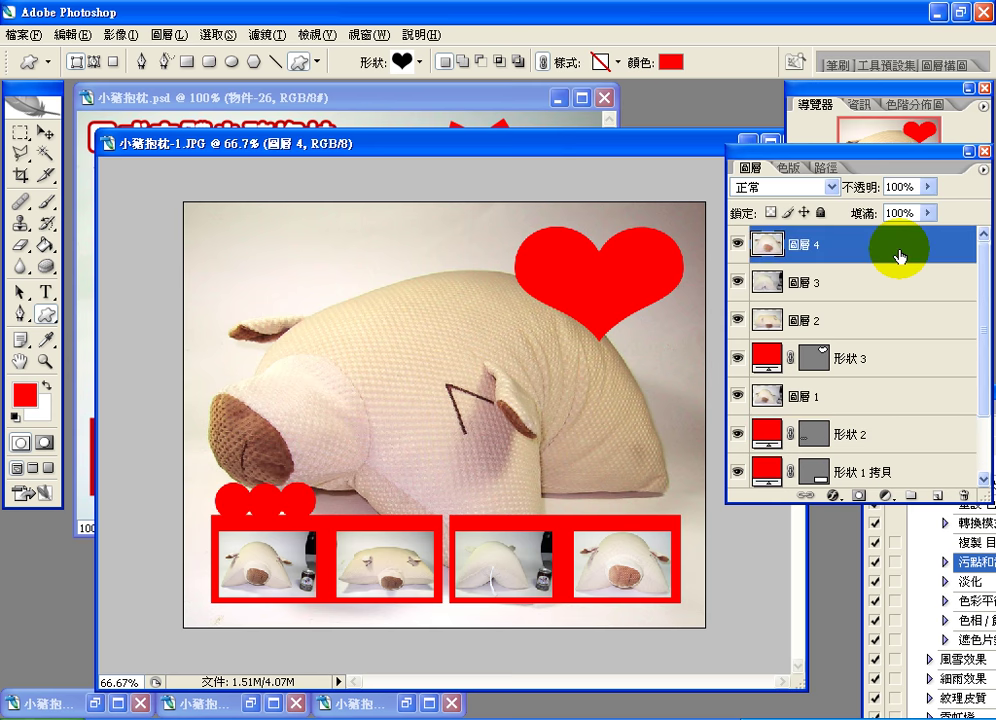